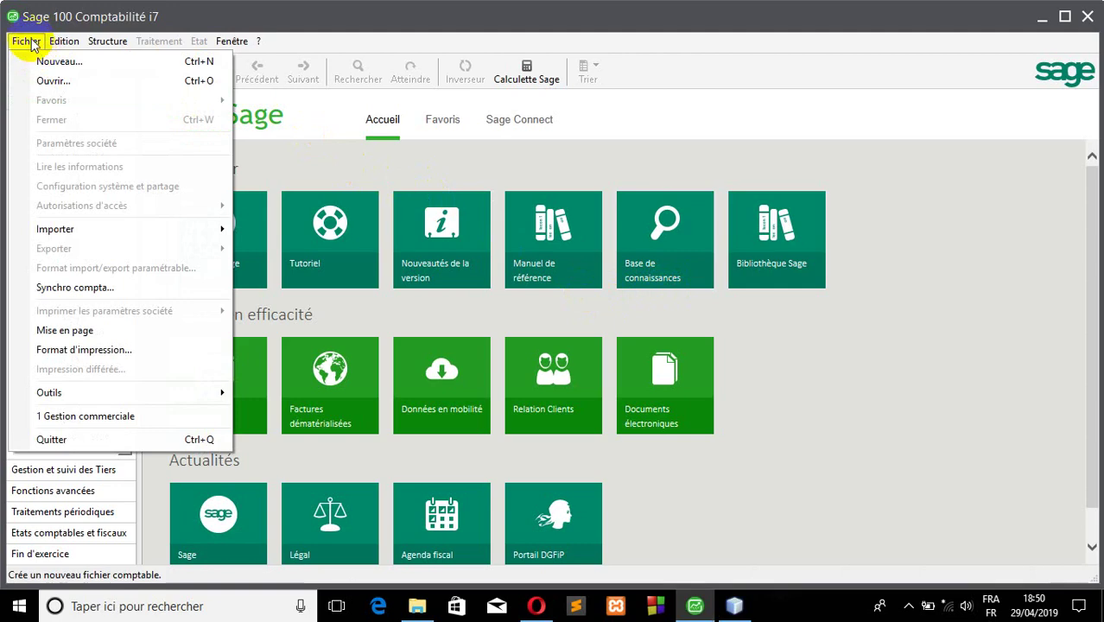
- Open the password-protected Giga Comptabilite file for fiscal year 19/20, confirming access authorization
{"action": "left_click", "coordinate": [47, 80]}
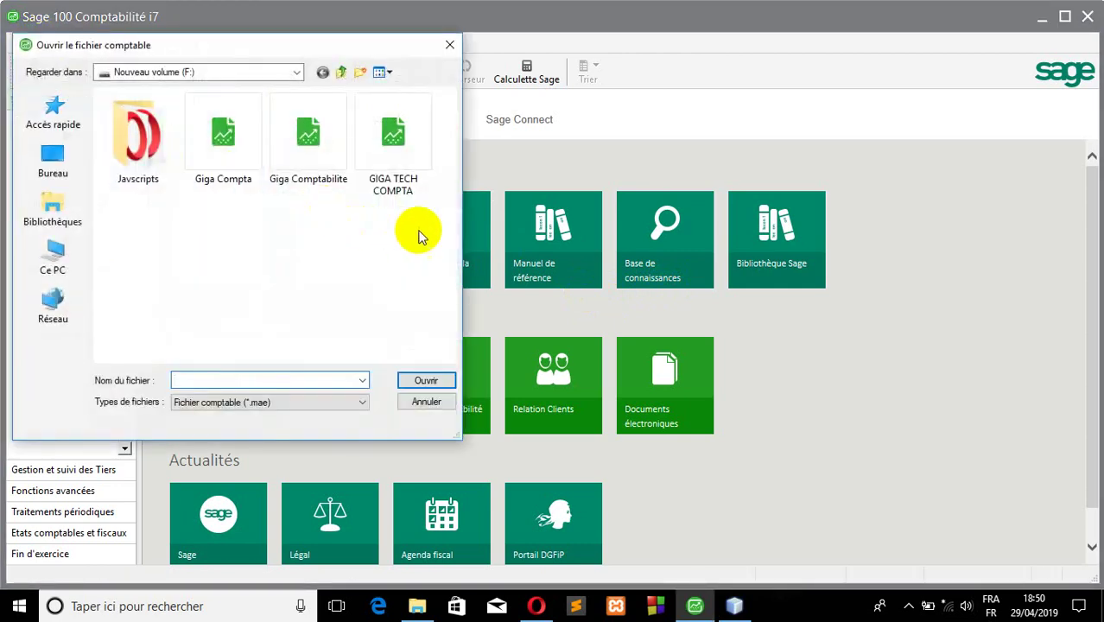
{"action": "double_click", "coordinate": [330, 158]}
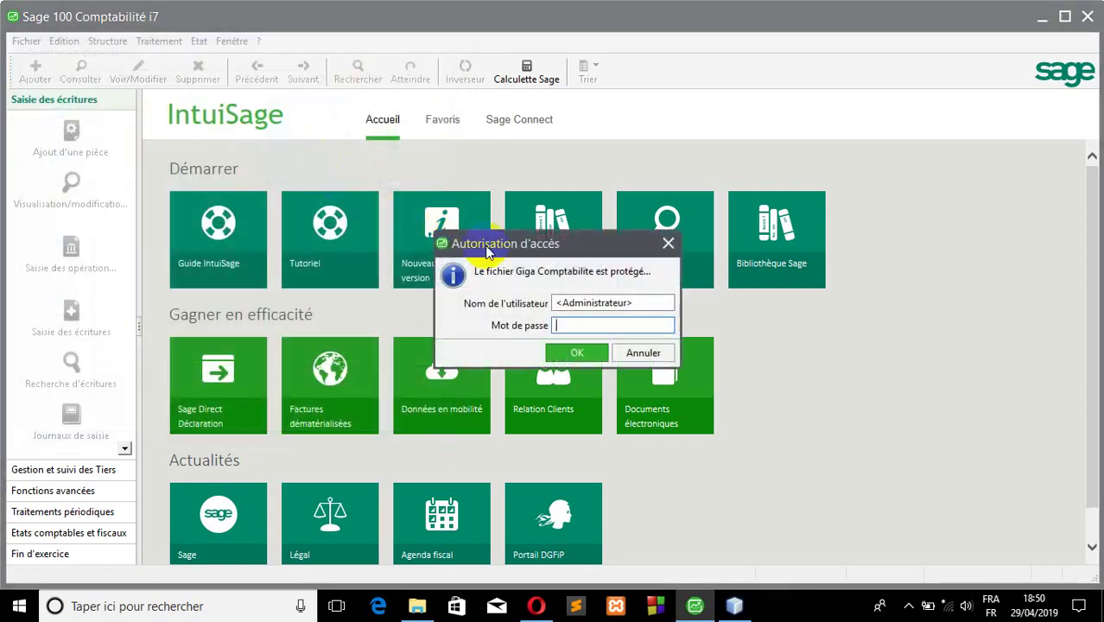
{"action": "left_click", "coordinate": [570, 350]}
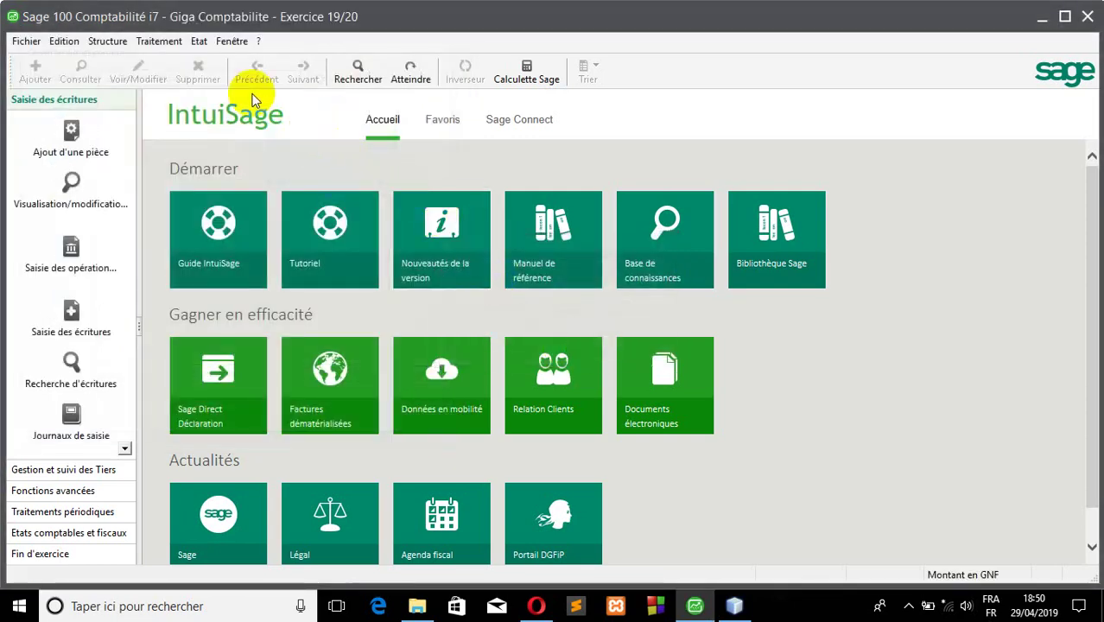
- Open the Plan analytique from the Structure menu and close it again
{"action": "left_click", "coordinate": [104, 41]}
{"action": "left_click", "coordinate": [108, 77]}
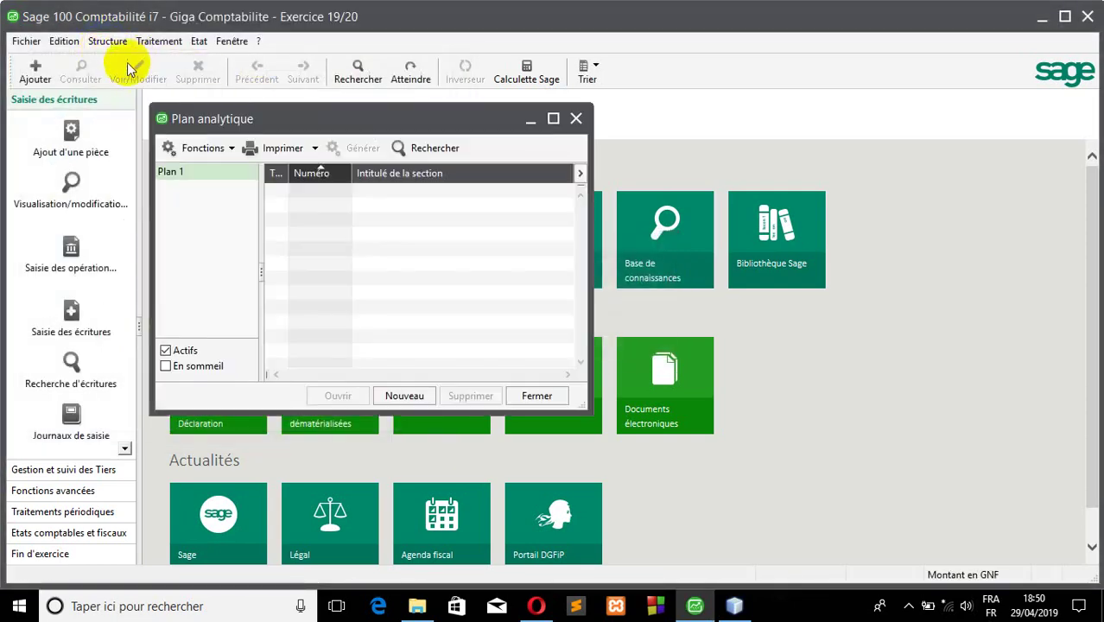
{"action": "left_click", "coordinate": [577, 117]}
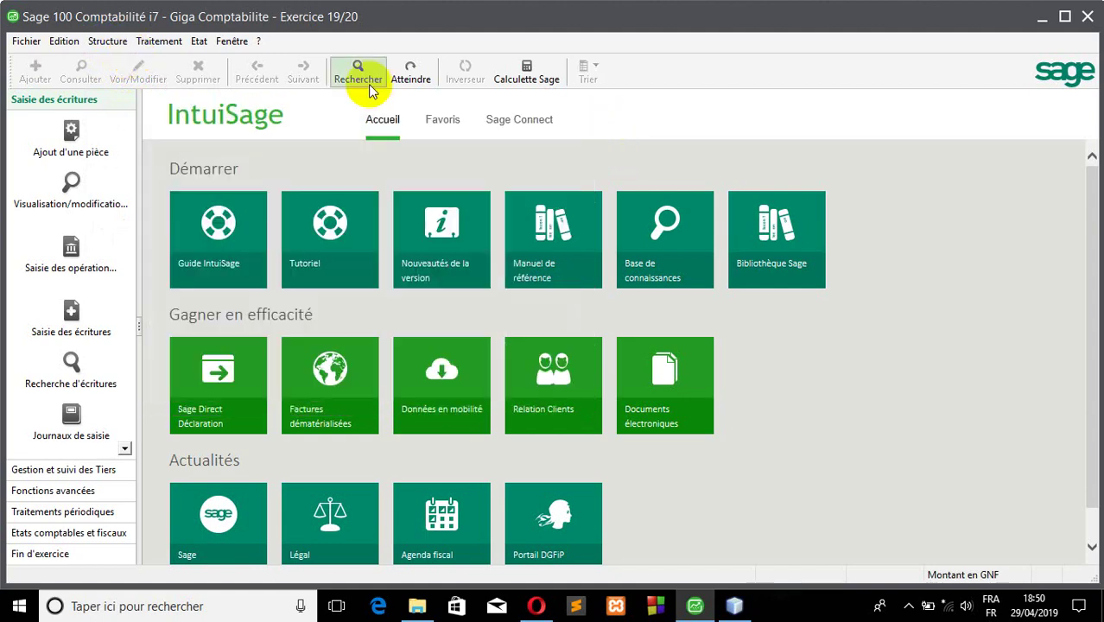
- Open the empty Plan comptable from the Structure menu
{"action": "left_click", "coordinate": [104, 42]}
{"action": "left_click", "coordinate": [126, 60]}
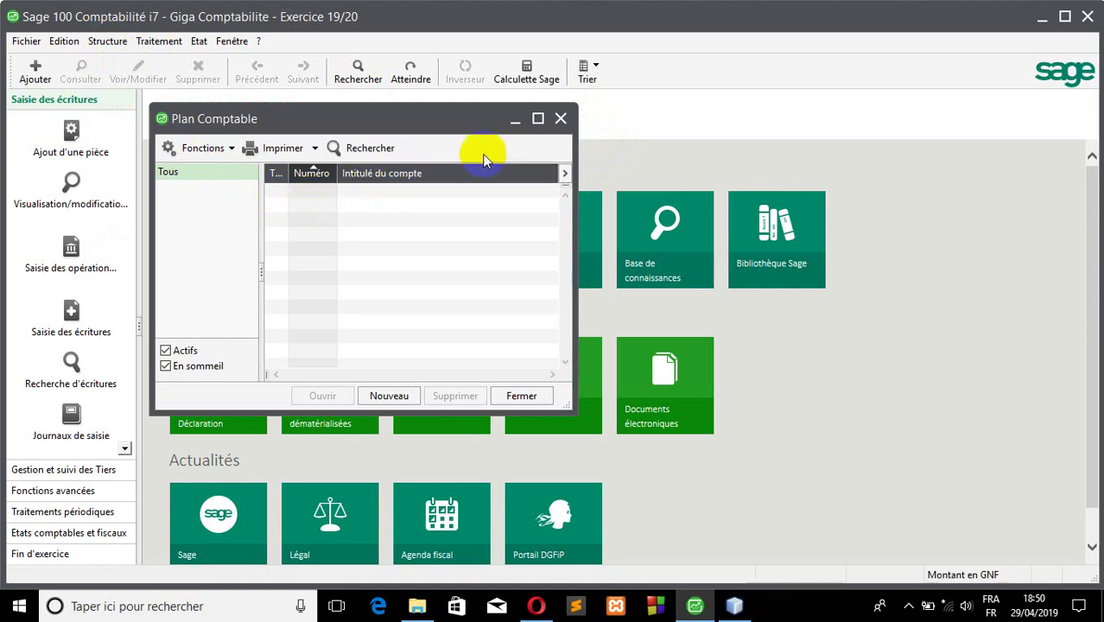
{"action": "left_click", "coordinate": [561, 118]}
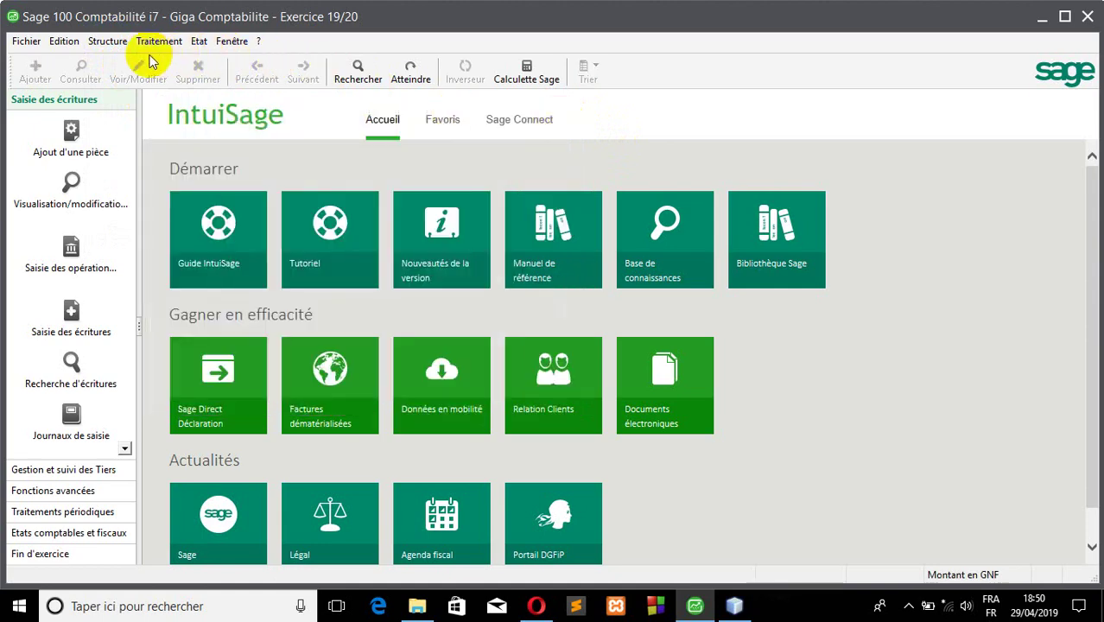
{"action": "left_click", "coordinate": [103, 42]}
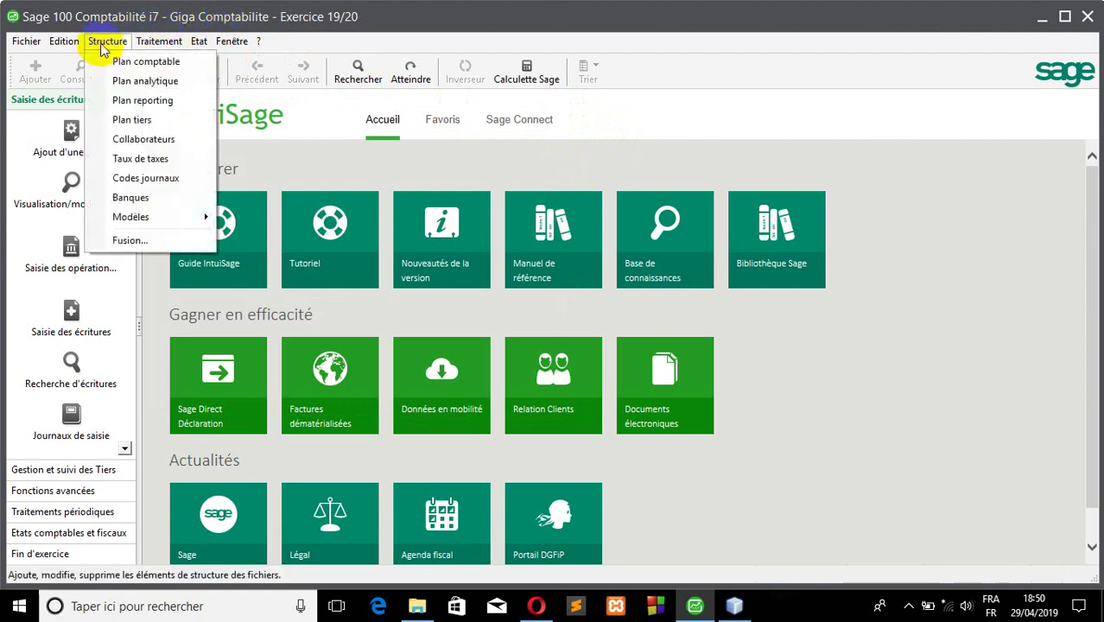
{"action": "left_click", "coordinate": [132, 61]}
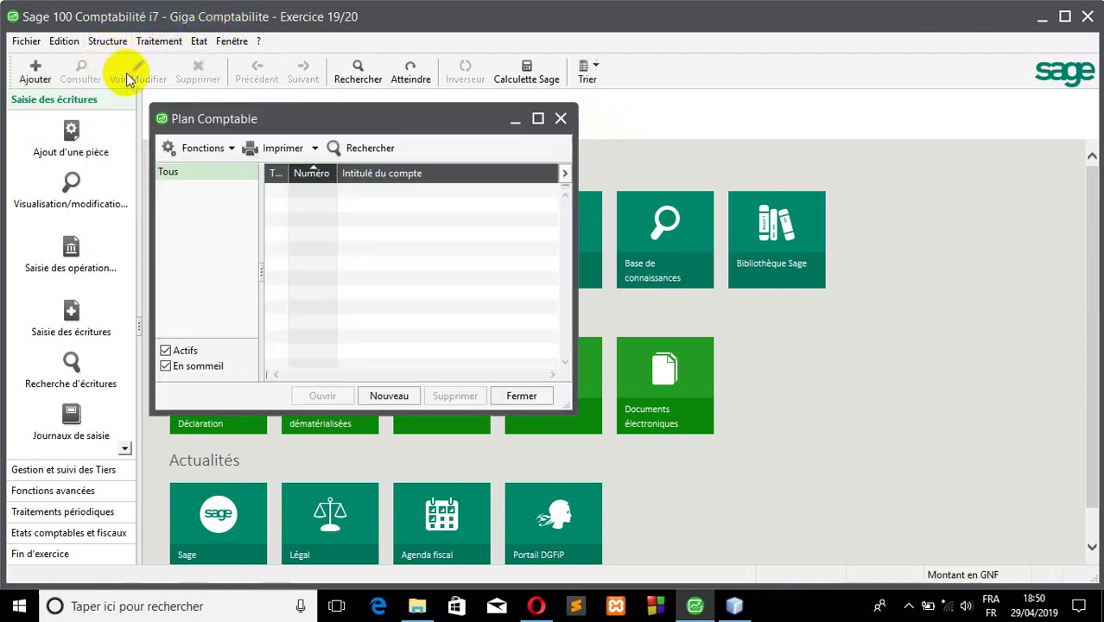
- Create general account 701 titled 'Ventes de Marchandise' in the account-creation wizard
{"action": "left_click", "coordinate": [393, 397]}
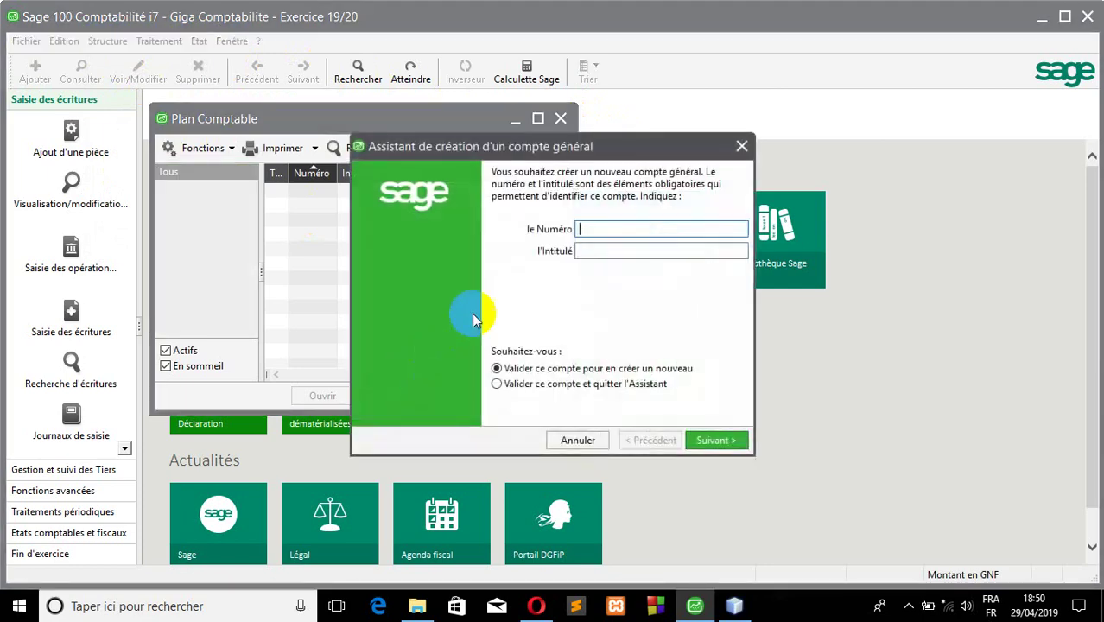
{"action": "left_click_drag", "start_coordinate": [590, 148], "coordinate": [635, 139]}
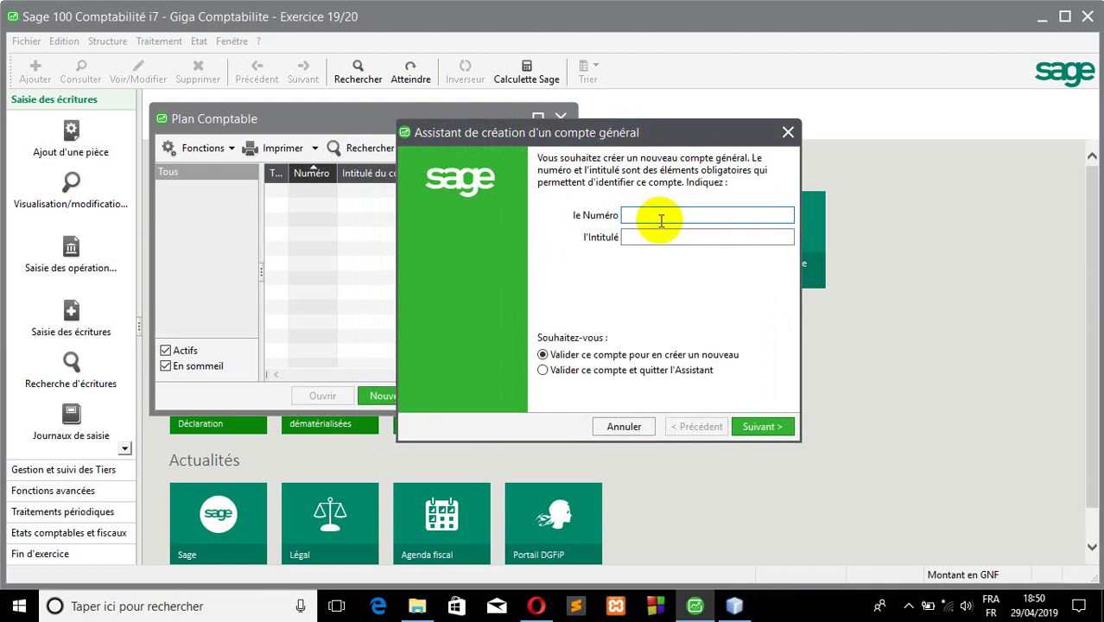
{"action": "type", "text": "701"}
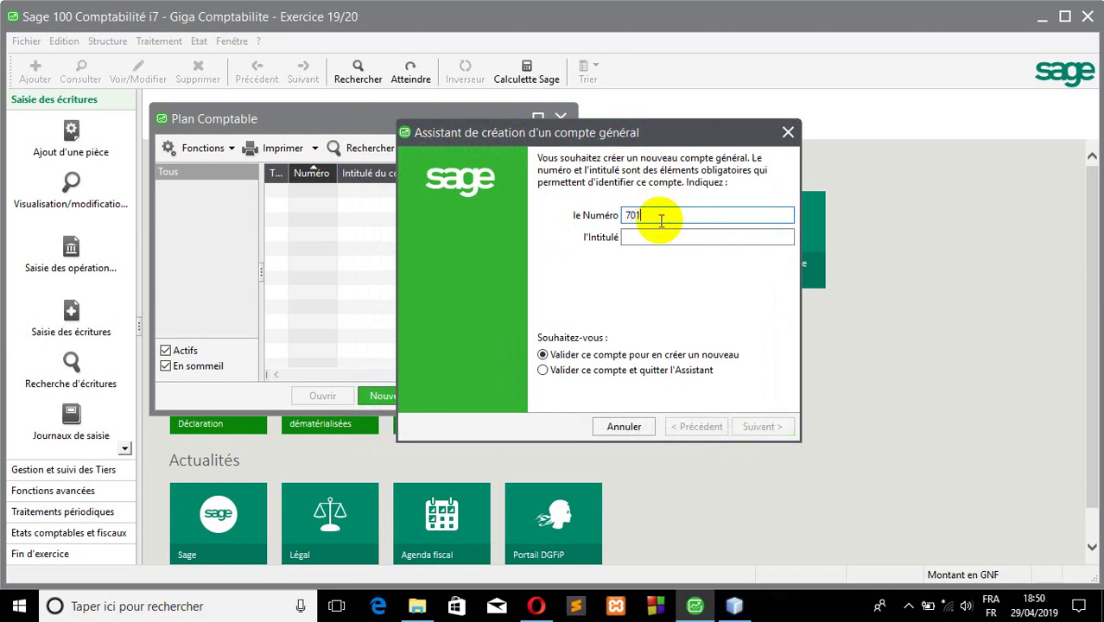
{"action": "key", "text": "Tab"}
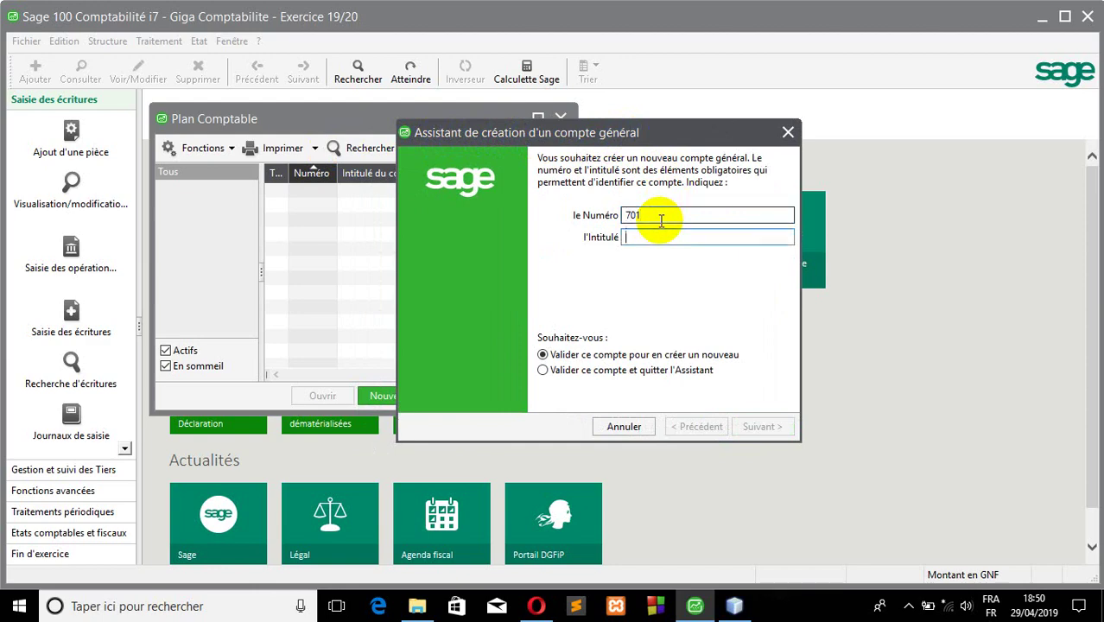
{"action": "type", "text": "Achat"}
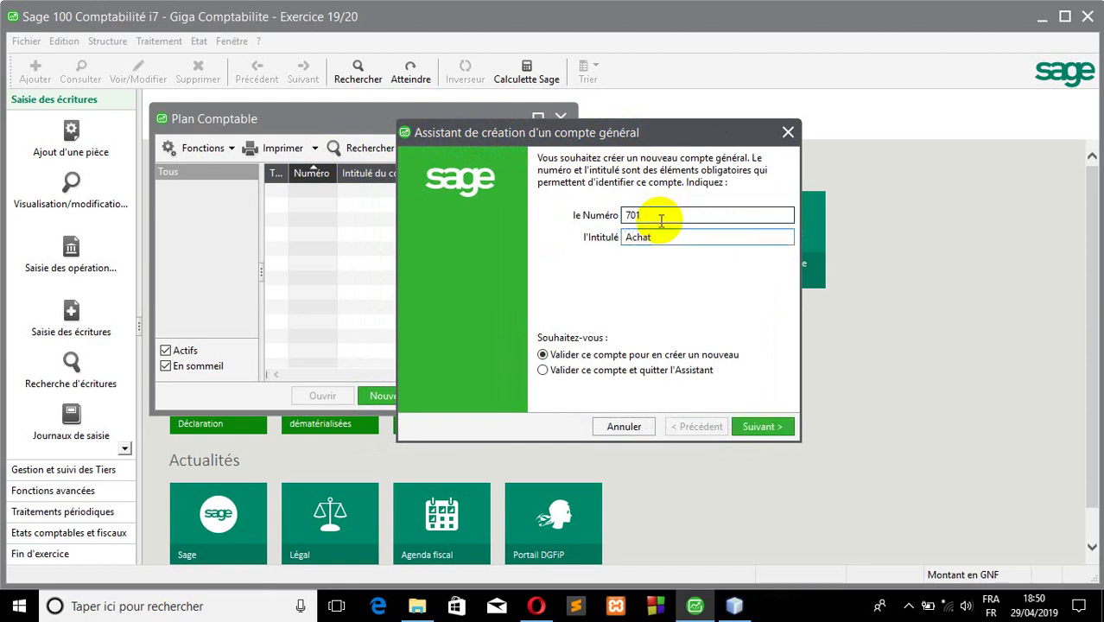
{"action": "key", "text": "BackSpace"}
{"action": "key", "text": "BackSpace"}
{"action": "key", "text": "BackSpace"}
{"action": "key", "text": "BackSpace"}
{"action": "key", "text": "BackSpace"}
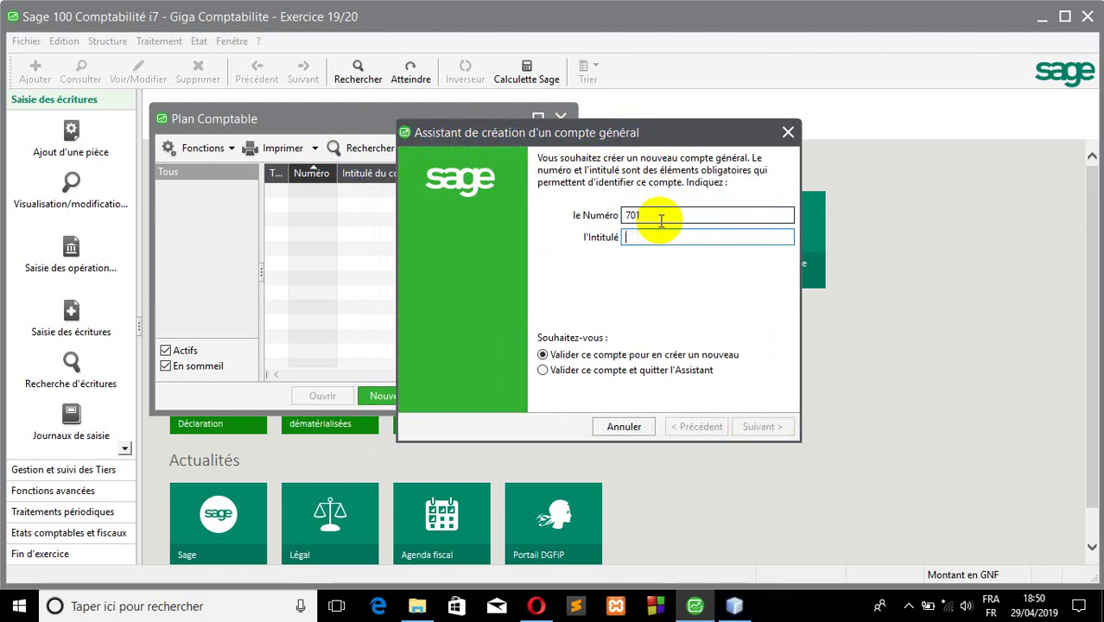
{"action": "type", "text": "Ventes"}
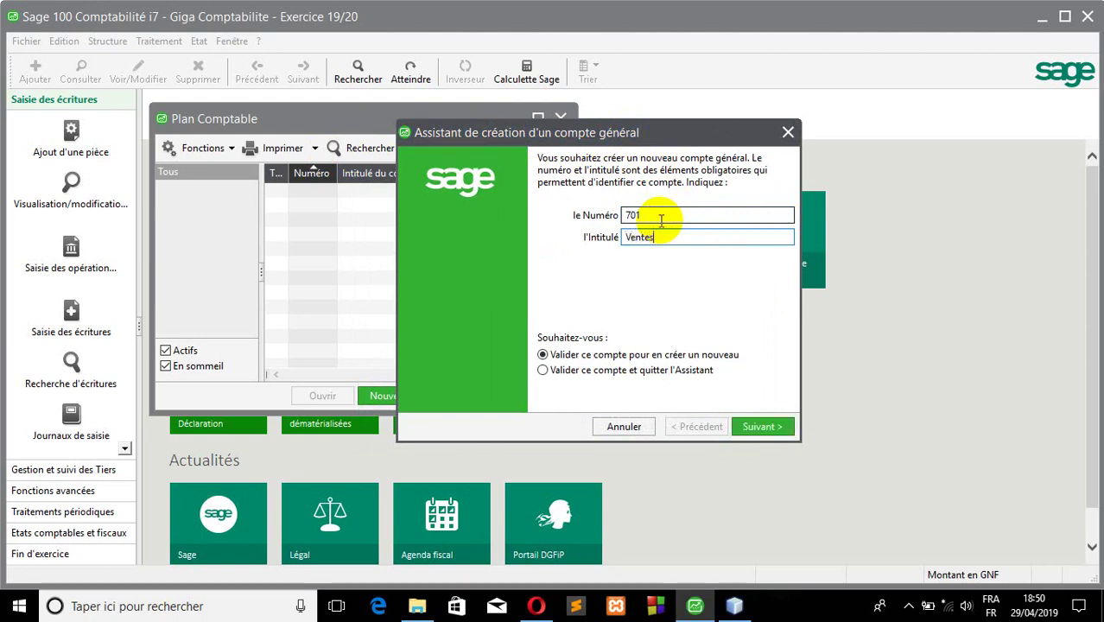
{"action": "type", "text": " de M"}
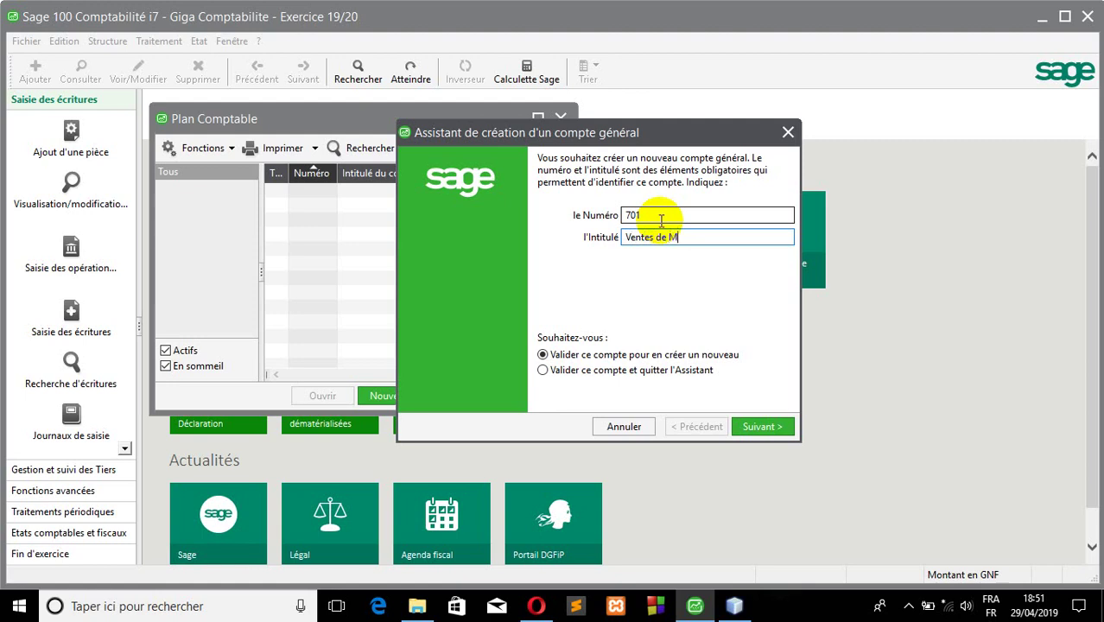
{"action": "type", "text": "archandise"}
{"action": "left_click", "coordinate": [762, 426]}
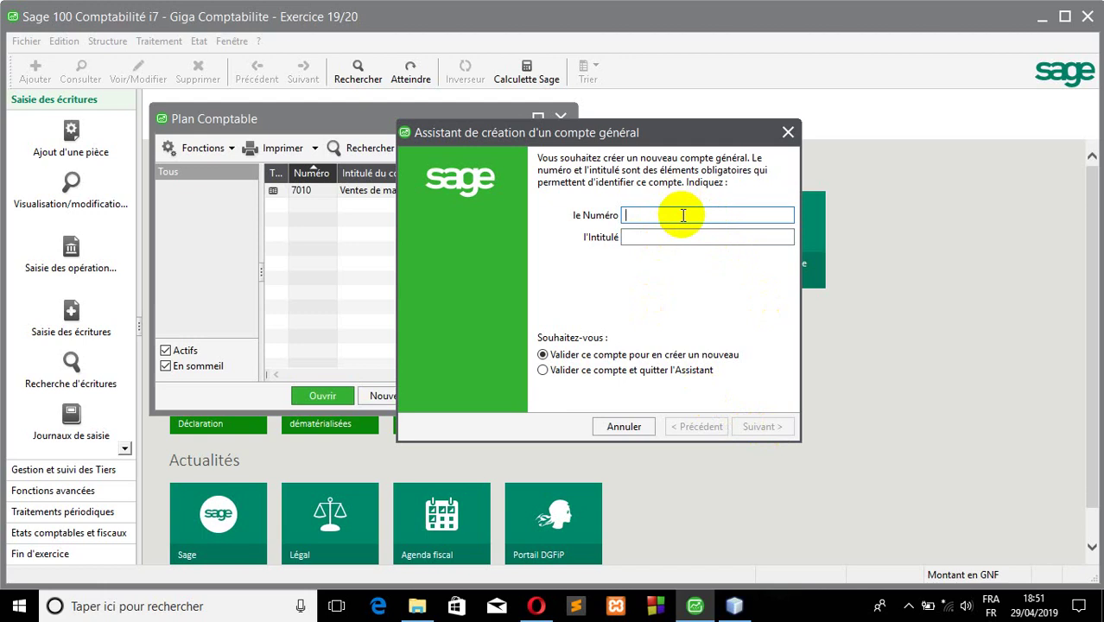
- Create general account 601 titled 'Achat de marchandise'
{"action": "type", "text": "601"}
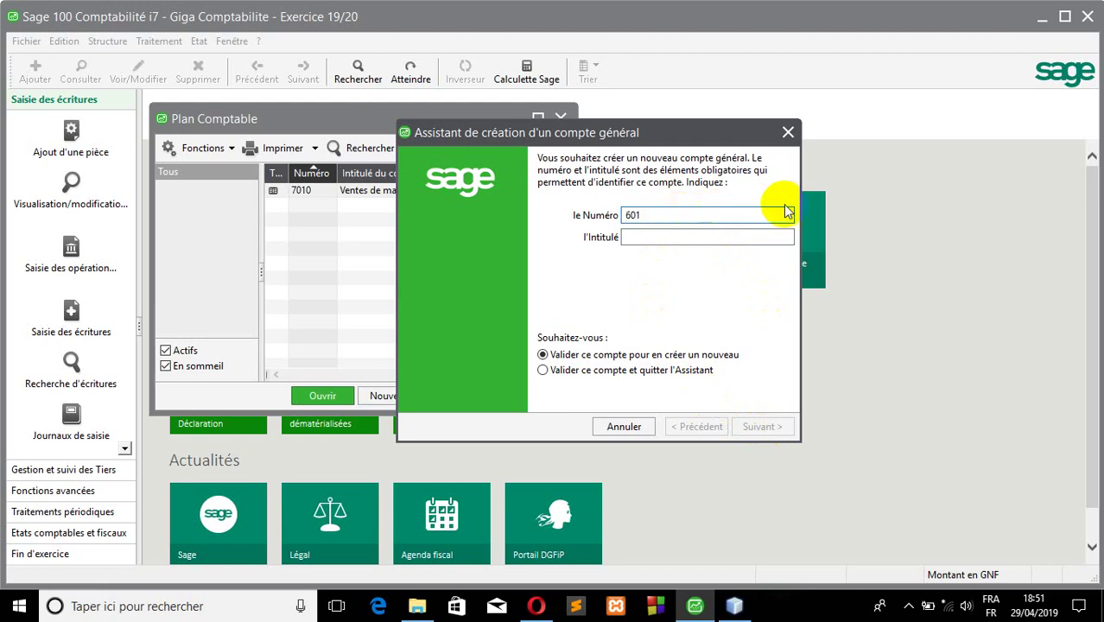
{"action": "left_click", "coordinate": [742, 237]}
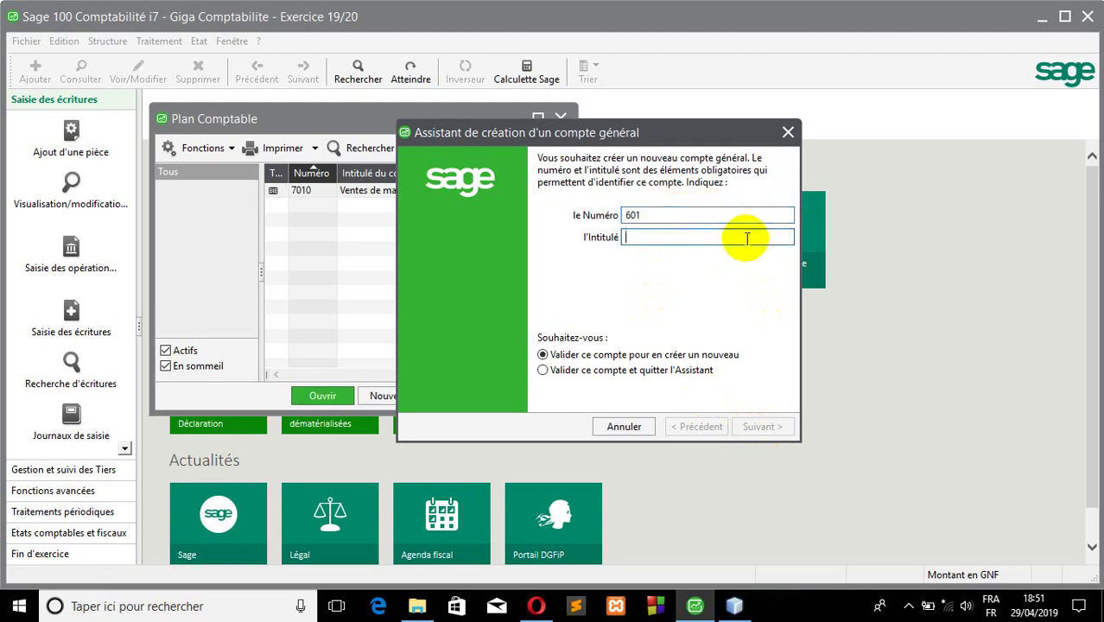
{"action": "type", "text": "Achat"}
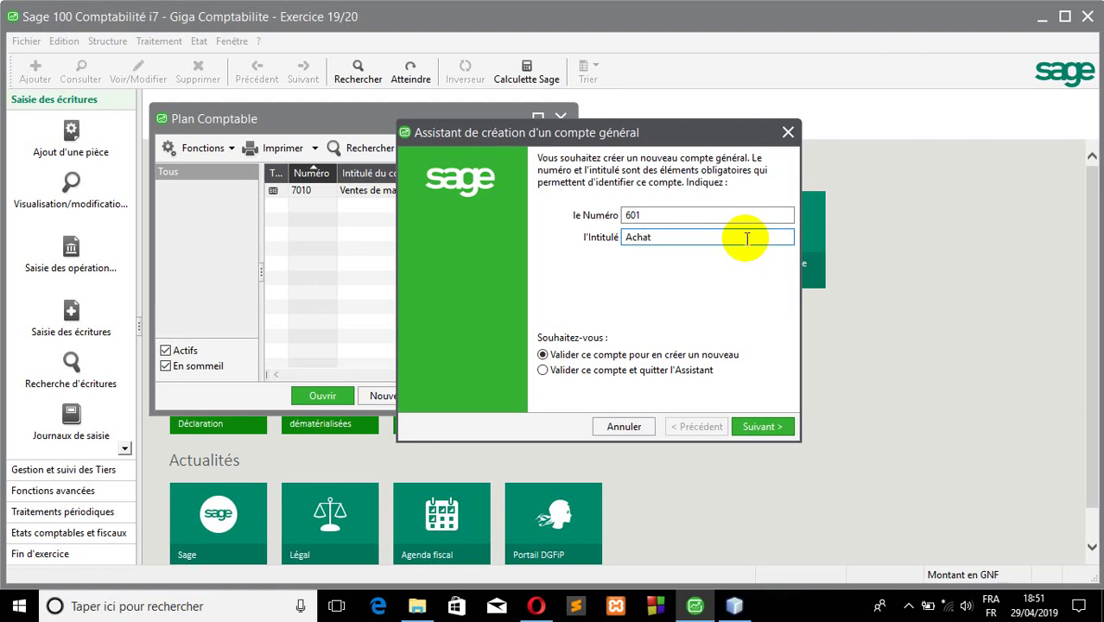
{"action": "type", "text": " de marchan"}
{"action": "type", "text": "die"}
{"action": "type", "text": "se"}
{"action": "left_click", "coordinate": [763, 425]}
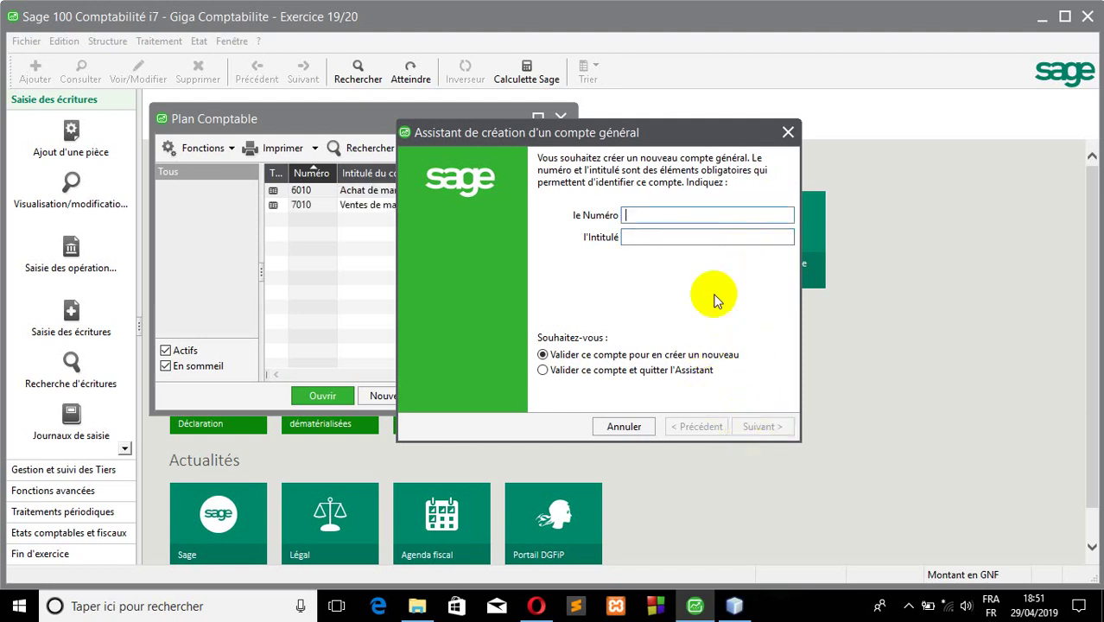
- Create general account 521 titled 'UBA'
{"action": "left_click", "coordinate": [661, 215]}
{"action": "type", "text": "52"}
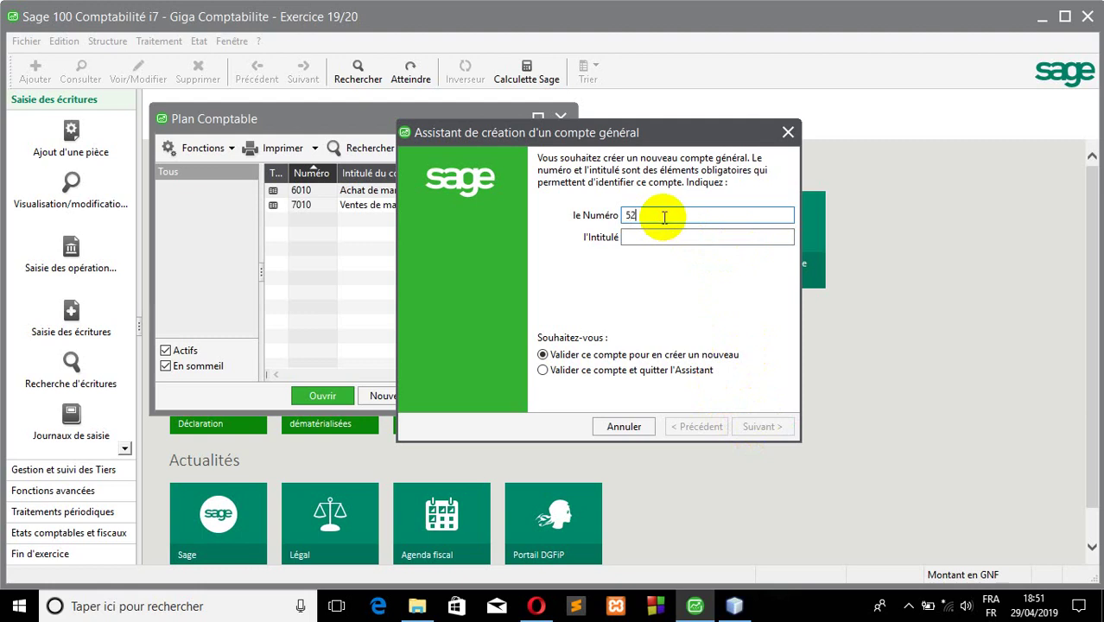
{"action": "type", "text": "1"}
{"action": "left_click", "coordinate": [666, 236]}
{"action": "type", "text": "U"}
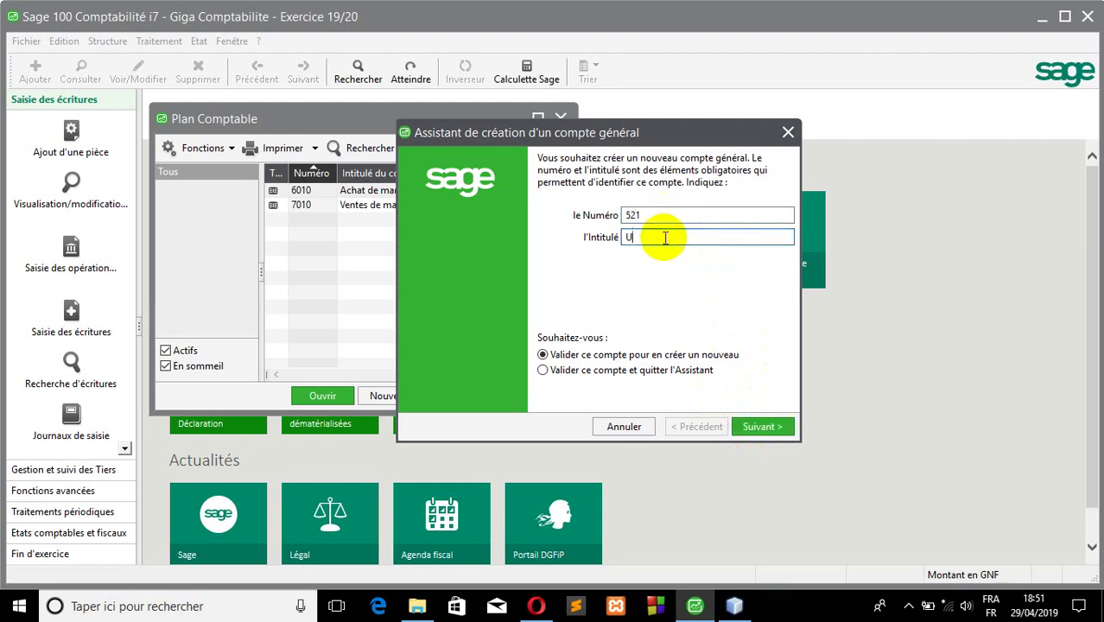
{"action": "type", "text": "BA"}
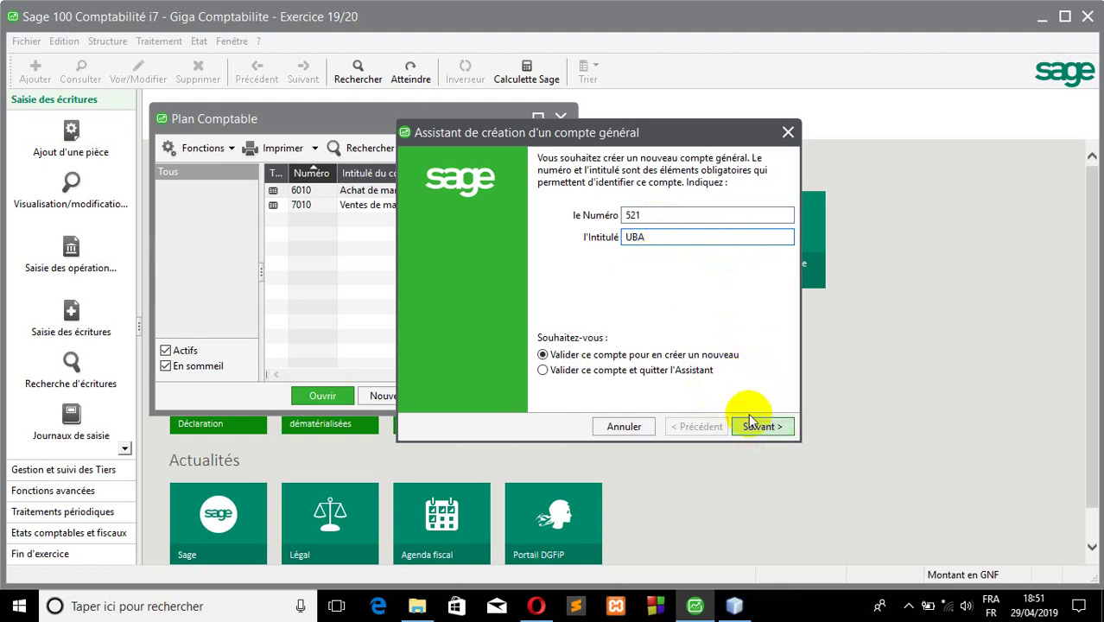
{"action": "left_click", "coordinate": [755, 426]}
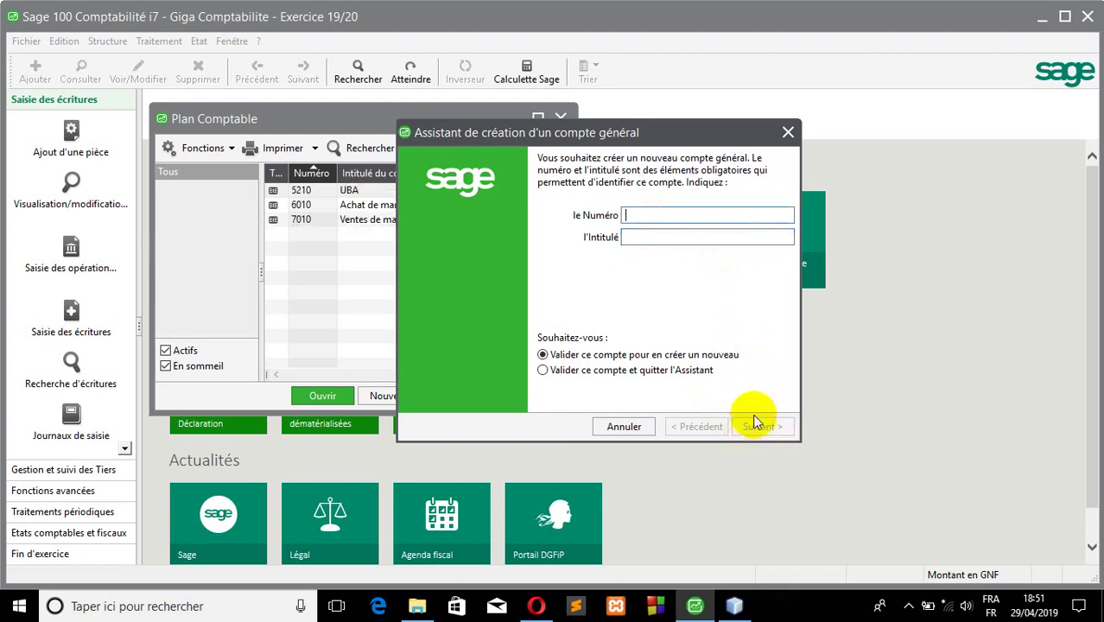
- Create general account 57 titled 'Caisse'
{"action": "type", "text": "57"}
{"action": "left_click", "coordinate": [693, 236]}
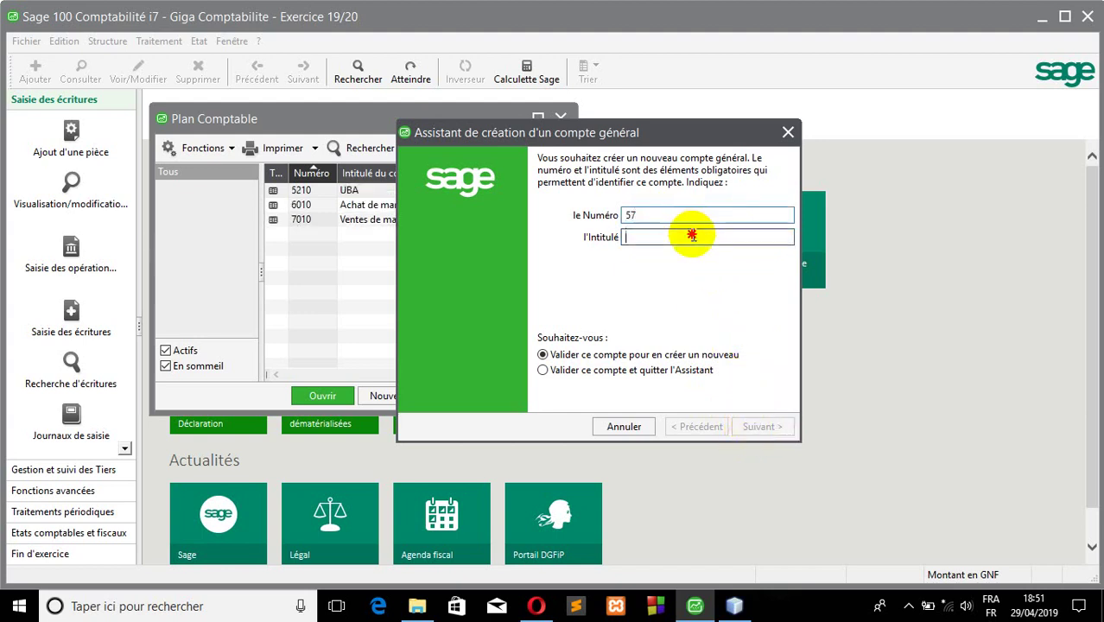
{"action": "type", "text": "Caisse"}
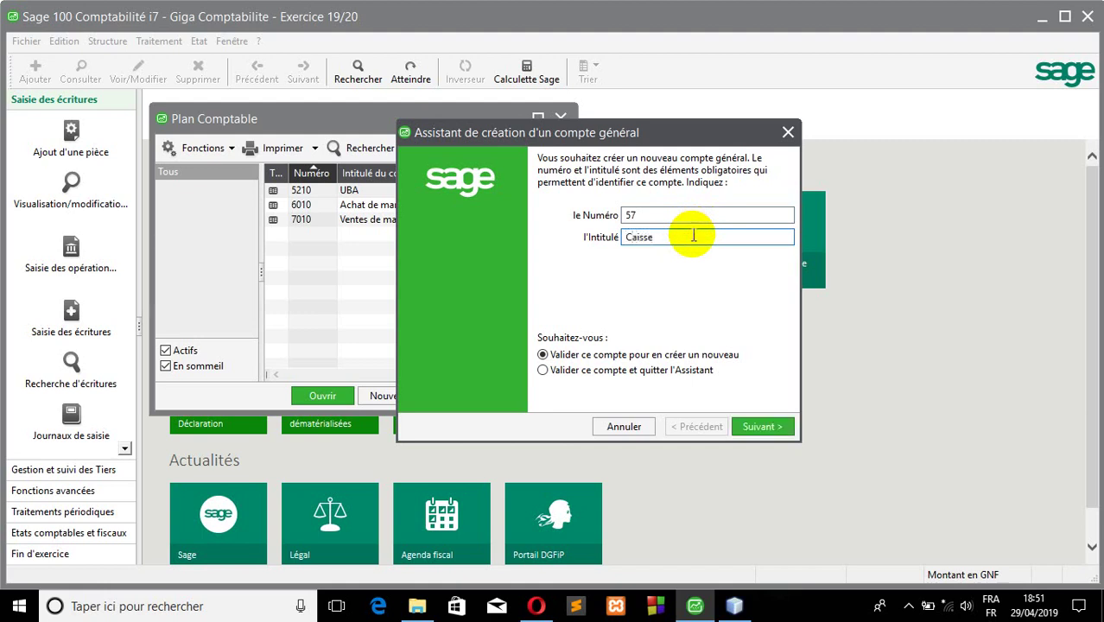
{"action": "left_click", "coordinate": [766, 426]}
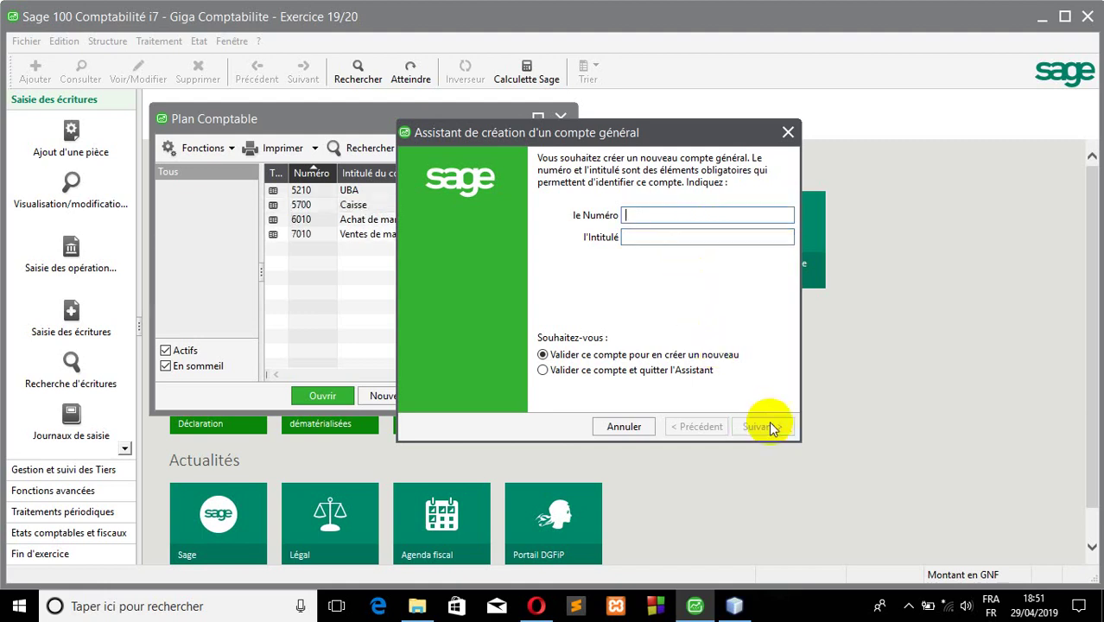
- Create general account 401 titled 'Fournisseurs'
{"action": "type", "text": "4"}
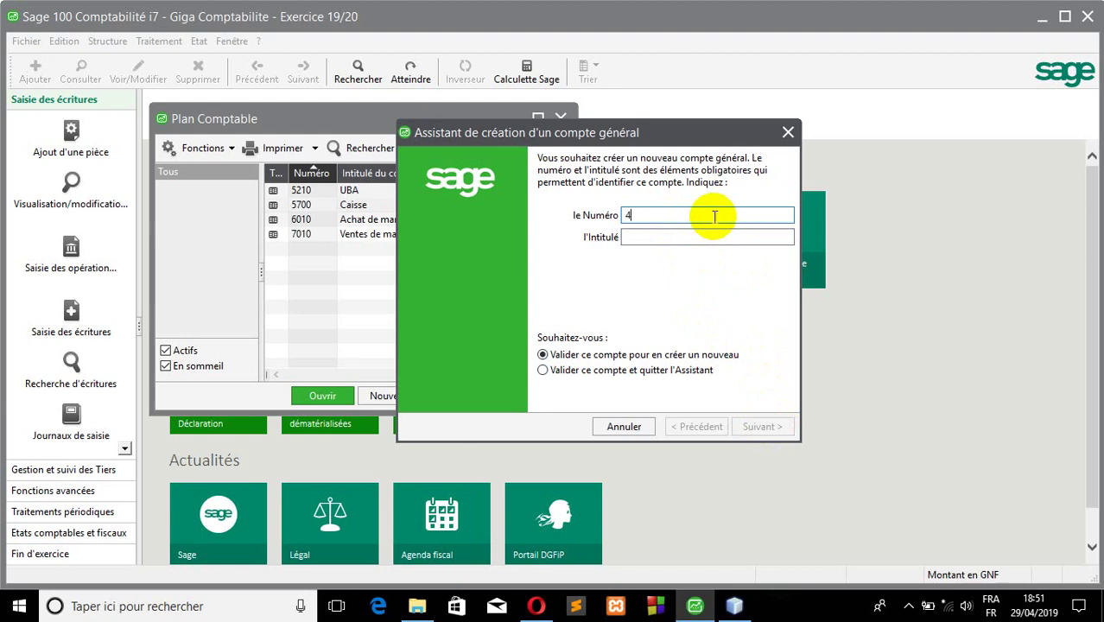
{"action": "type", "text": "01"}
{"action": "left_click", "coordinate": [693, 231]}
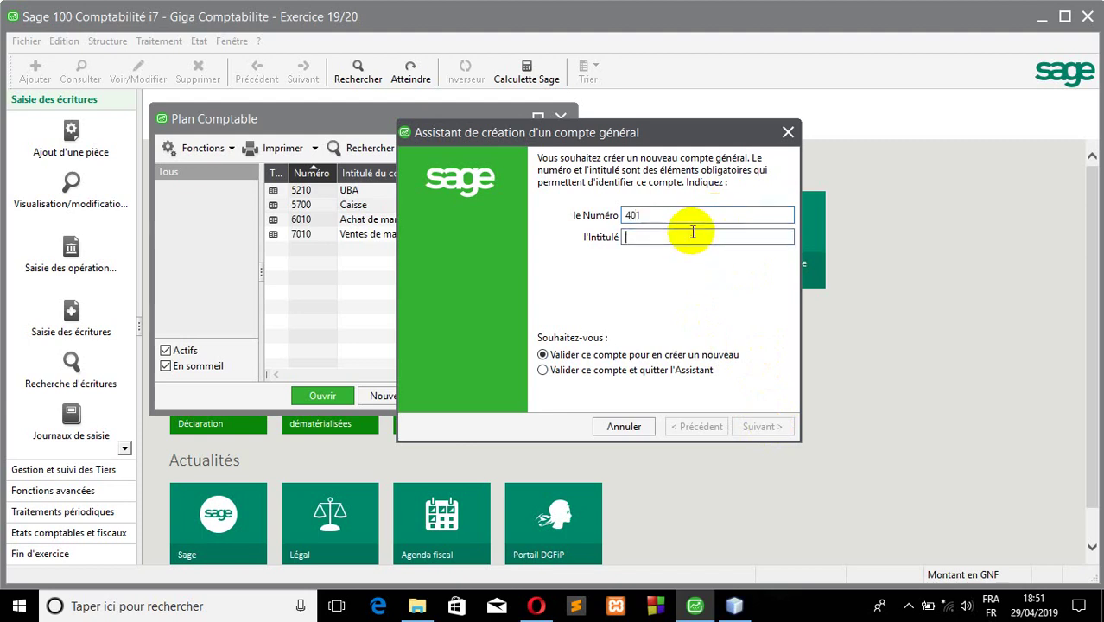
{"action": "type", "text": "F"}
{"action": "key", "text": "BackSpace"}
{"action": "type", "text": "F"}
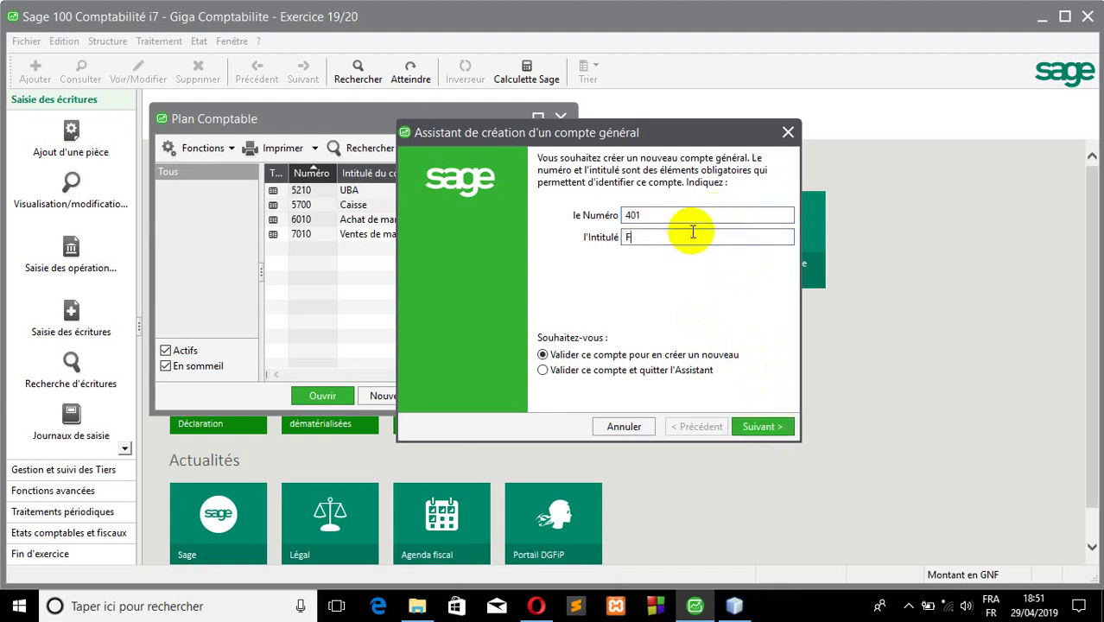
{"action": "type", "text": "ourn"}
{"action": "type", "text": "isseur"}
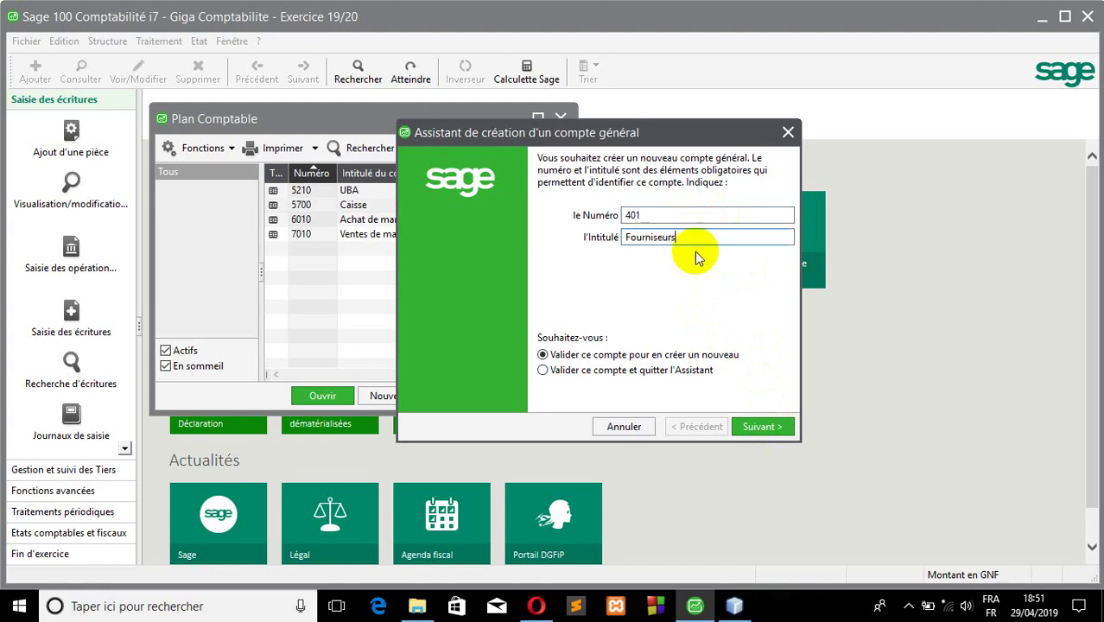
{"action": "left_click", "coordinate": [762, 425]}
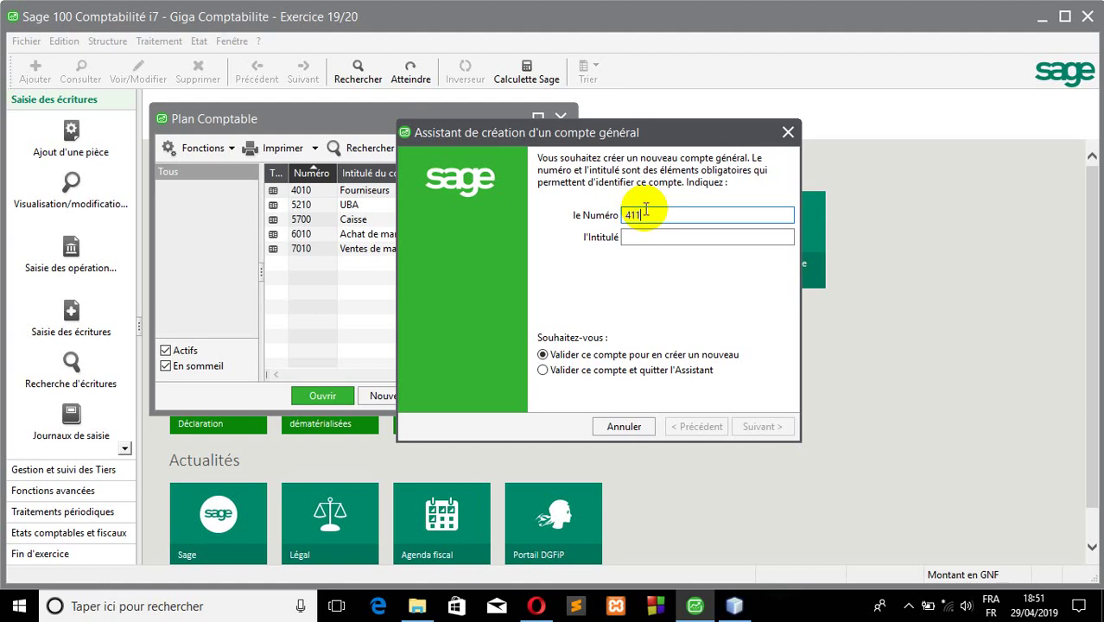
- Title account 411 'Clients' and validate it
{"action": "left_click", "coordinate": [644, 239]}
{"action": "type", "text": "C"}
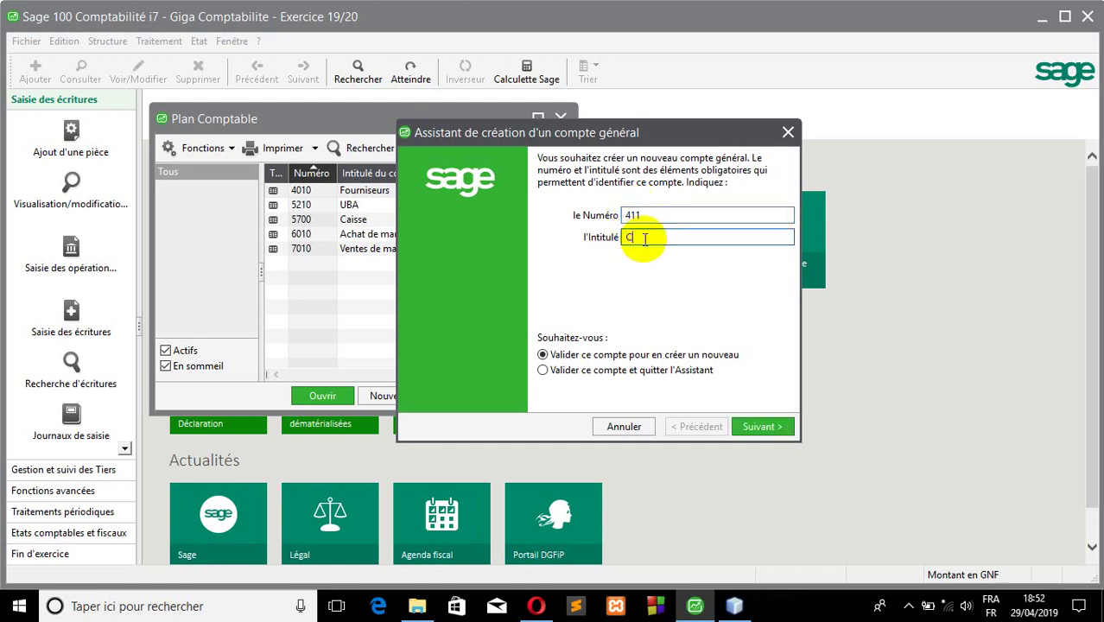
{"action": "type", "text": "lients"}
{"action": "left_click", "coordinate": [766, 427]}
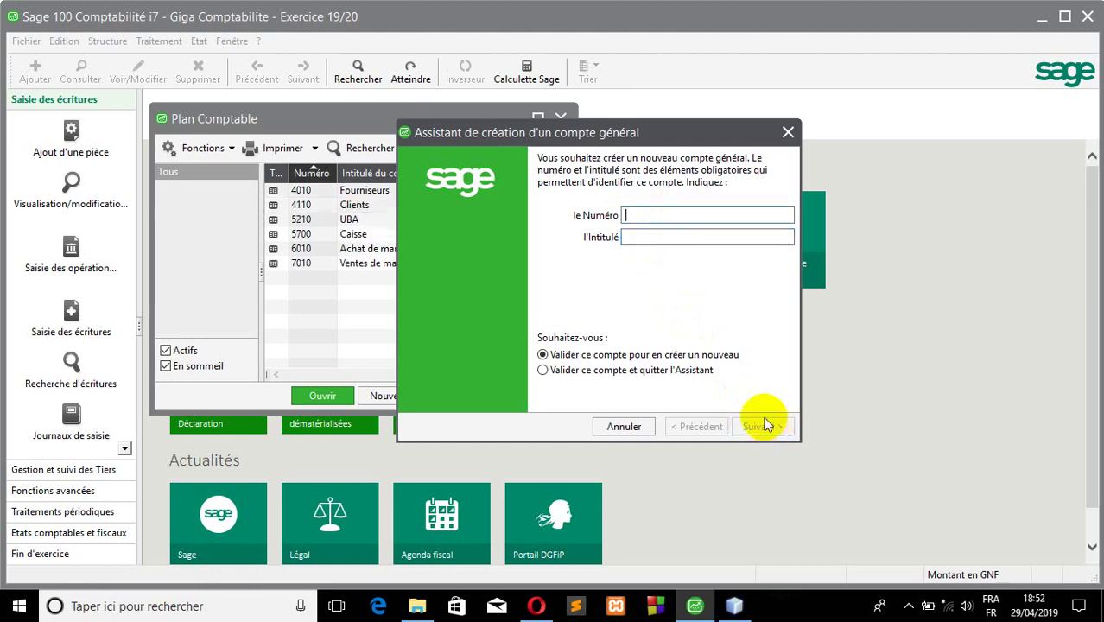
- Create general account 445 titled 'TVA Récupérable'
{"action": "left_click", "coordinate": [669, 215]}
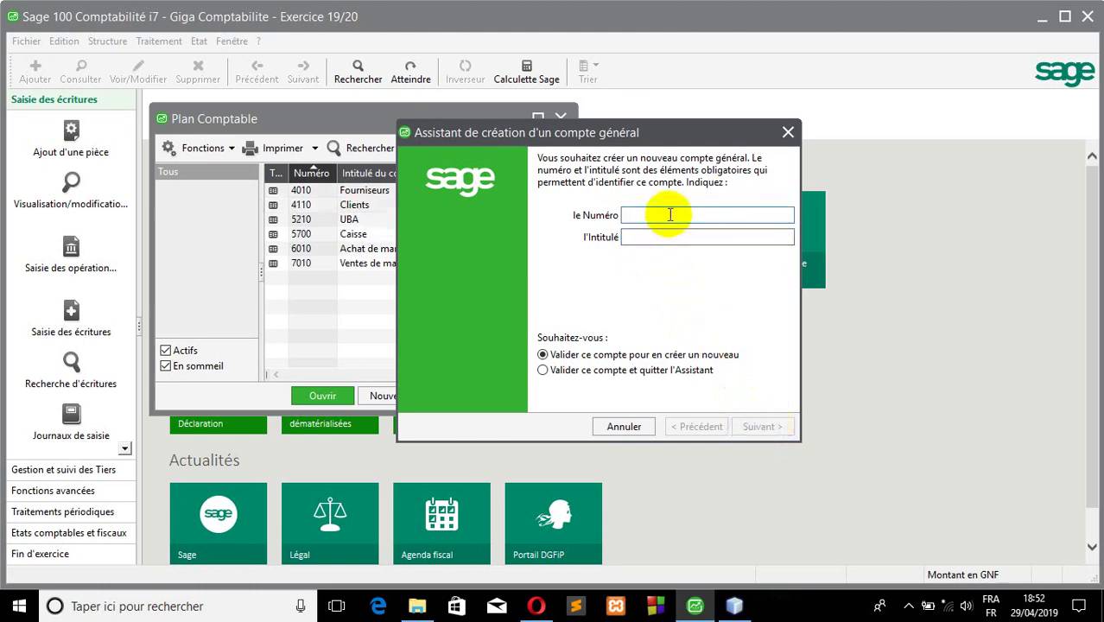
{"action": "type", "text": "445"}
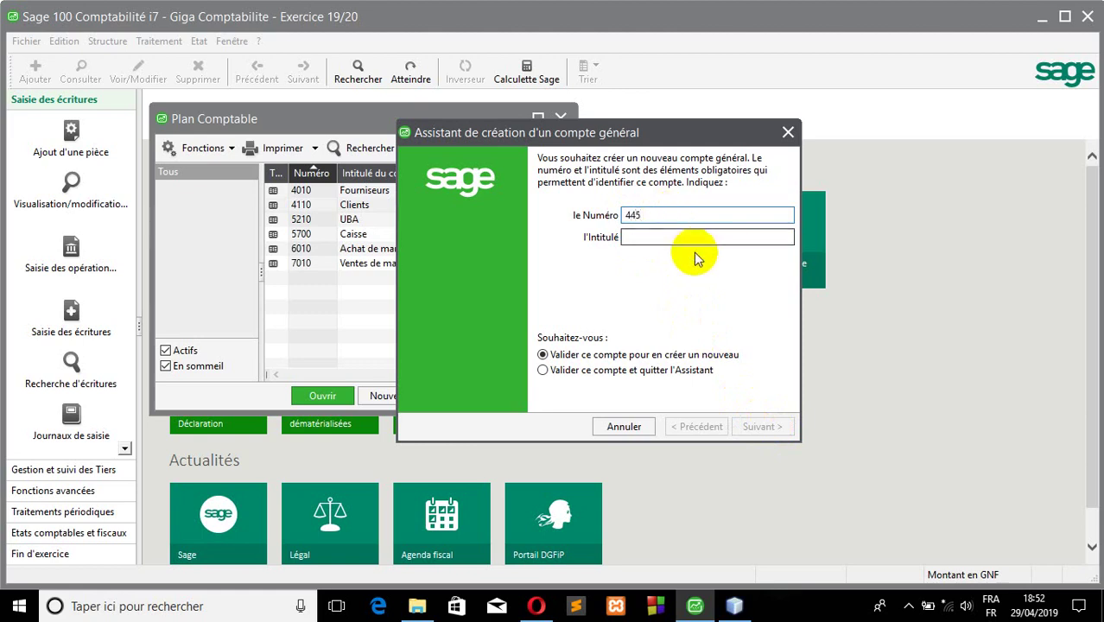
{"action": "left_click", "coordinate": [693, 235]}
{"action": "type", "text": "TVA"}
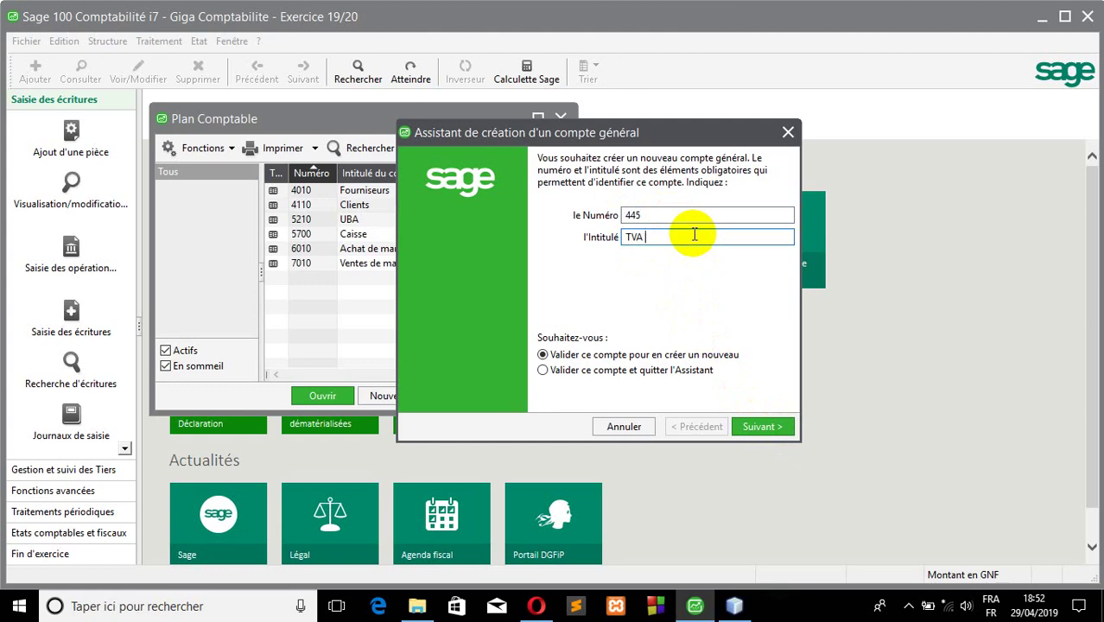
{"action": "type", "text": " re"}
{"action": "key", "text": "BackSpace"}
{"action": "type", "text": "R"}
{"action": "type", "text": "2"}
{"action": "type", "text": "écuparable"}
{"action": "left_click", "coordinate": [752, 425]}
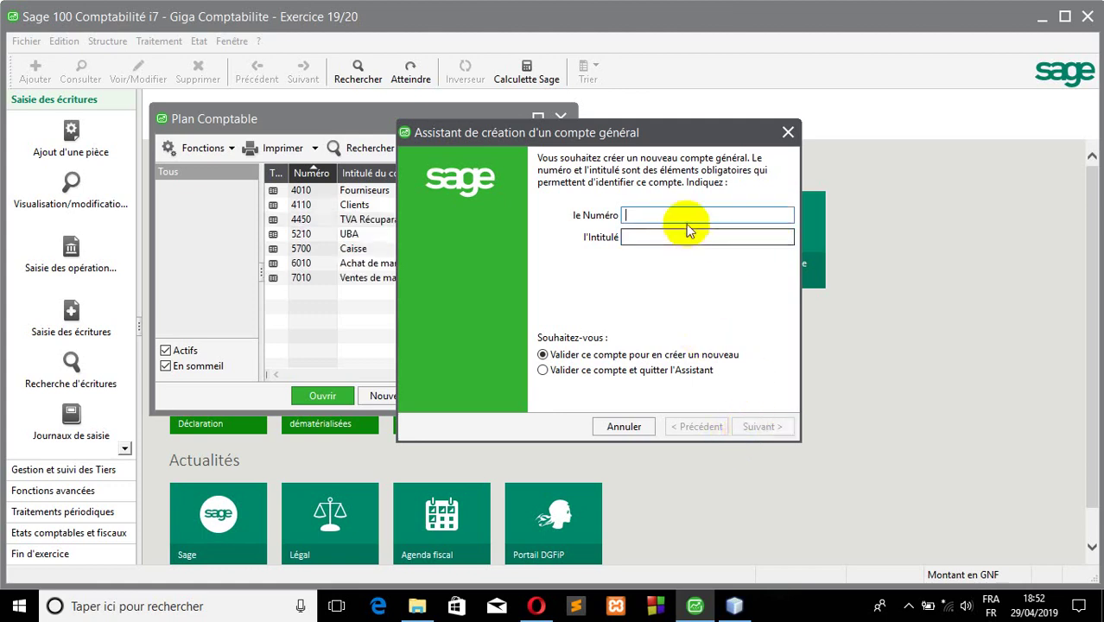
- Create general account 443 titled 'TVA Facturée'
{"action": "type", "text": "443"}
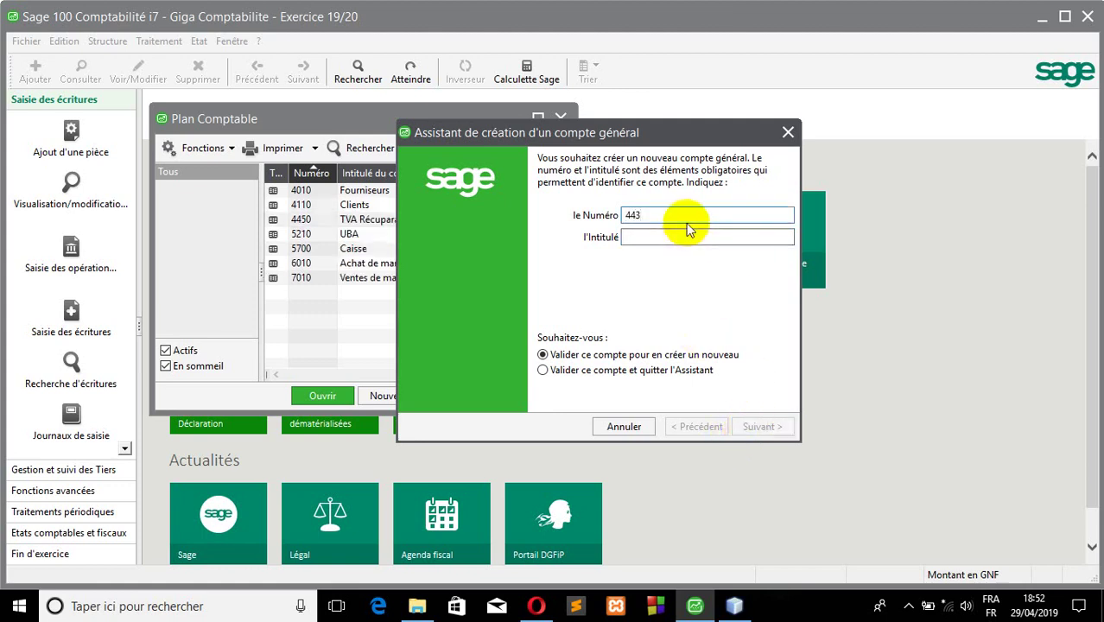
{"action": "left_click", "coordinate": [677, 235]}
{"action": "type", "text": "Tva"}
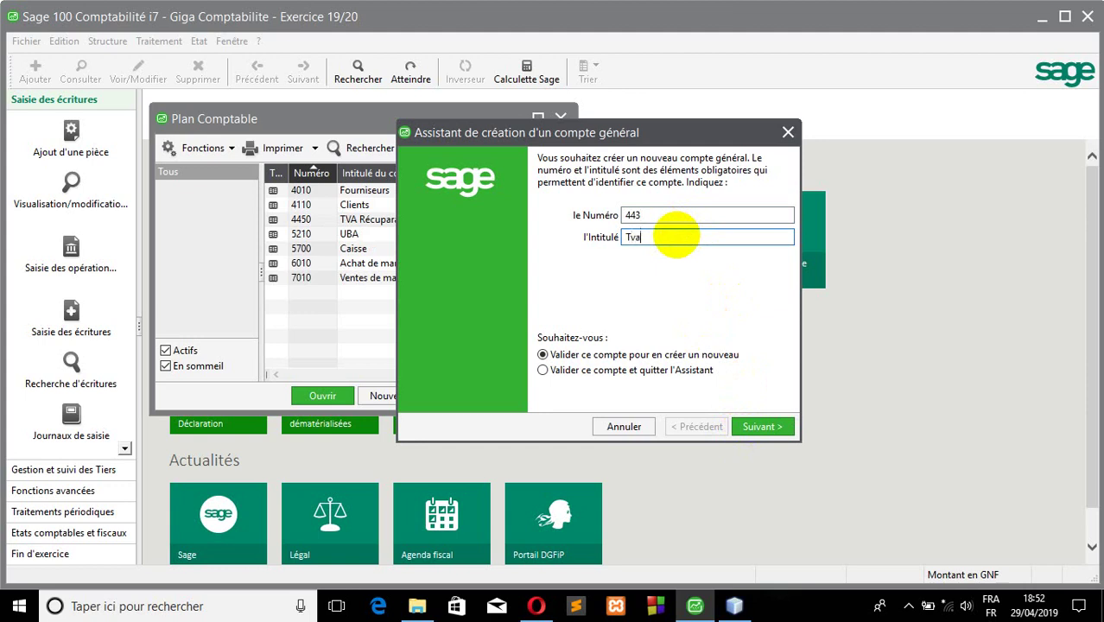
{"action": "key", "text": "BackSpace"}
{"action": "key", "text": "BackSpace"}
{"action": "type", "text": "VA"}
{"action": "type", "text": " Facti"}
{"action": "type", "text": "uré"}
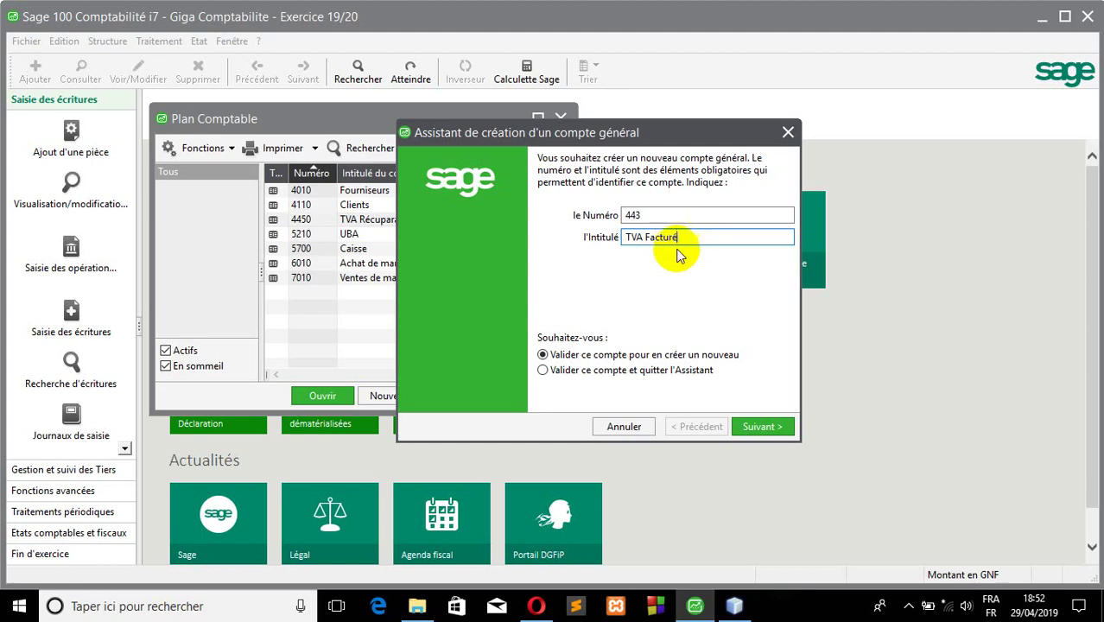
{"action": "type", "text": "e"}
{"action": "left_click", "coordinate": [769, 429]}
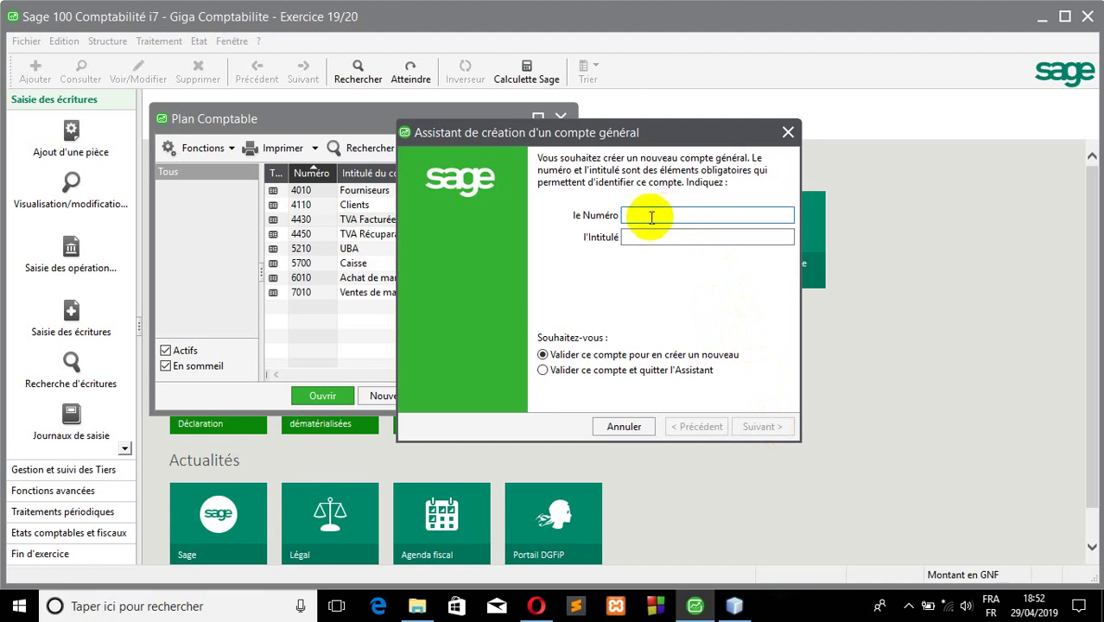
- Close the account-creation wizard
{"action": "left_click", "coordinate": [640, 239]}
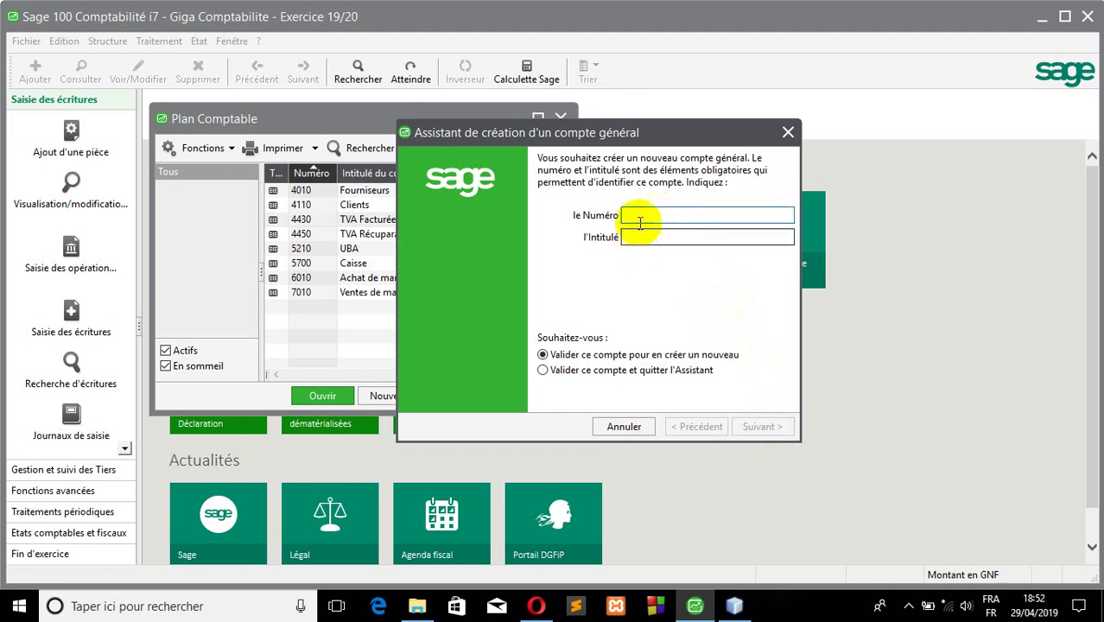
{"action": "left_click", "coordinate": [635, 217]}
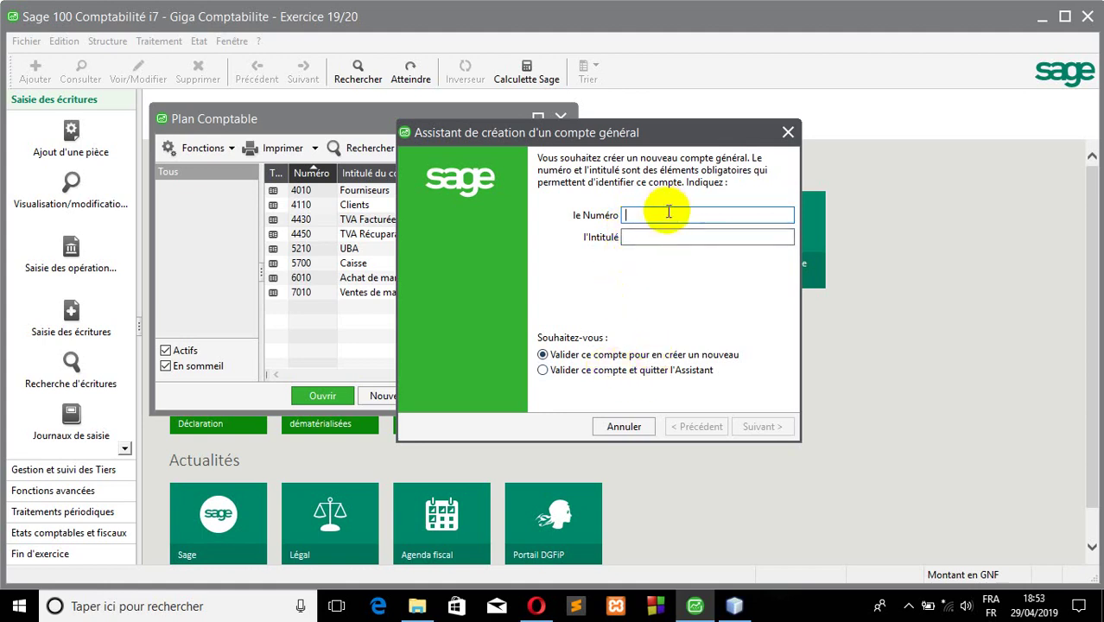
{"action": "left_click", "coordinate": [657, 233]}
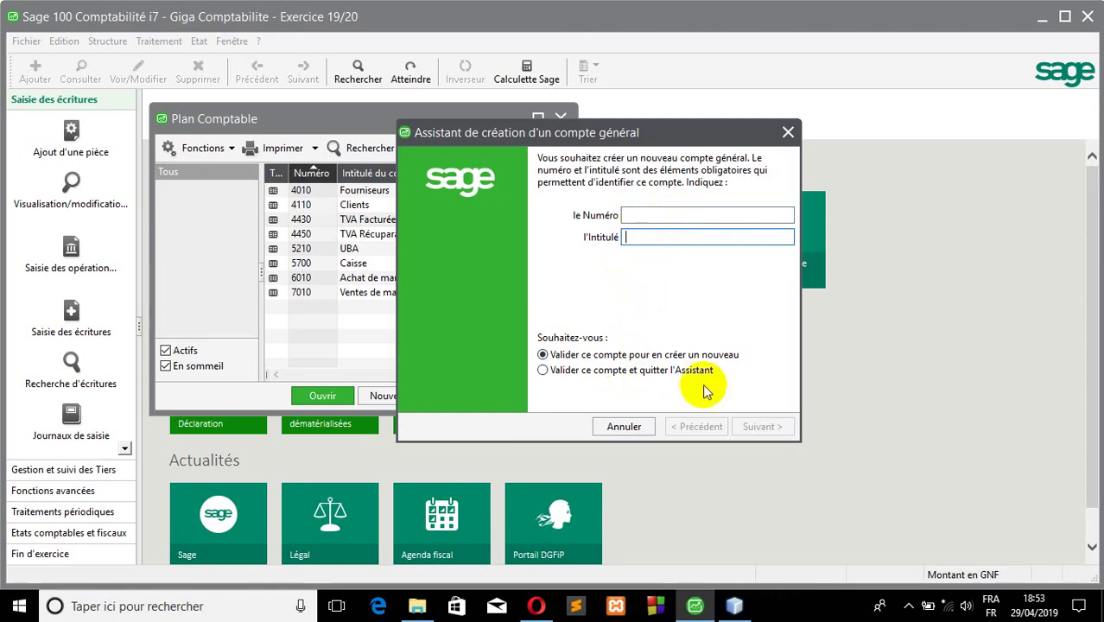
{"action": "left_click", "coordinate": [789, 130]}
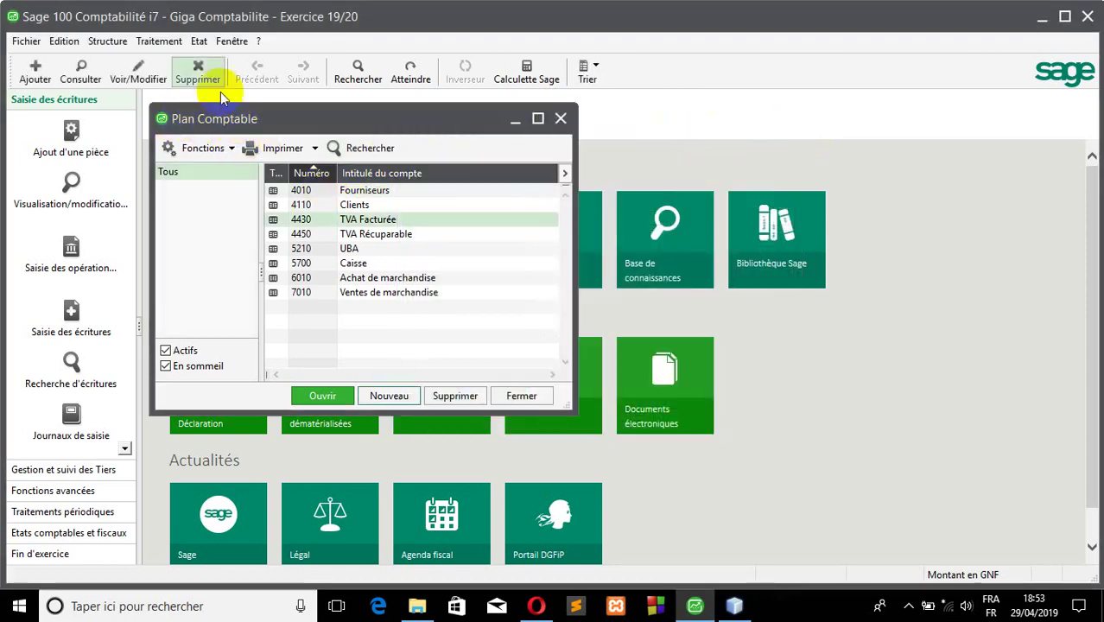
{"action": "left_click", "coordinate": [107, 41]}
- Start a new third-party record in Plan tiers, keeping type Client
{"action": "left_click", "coordinate": [145, 120]}
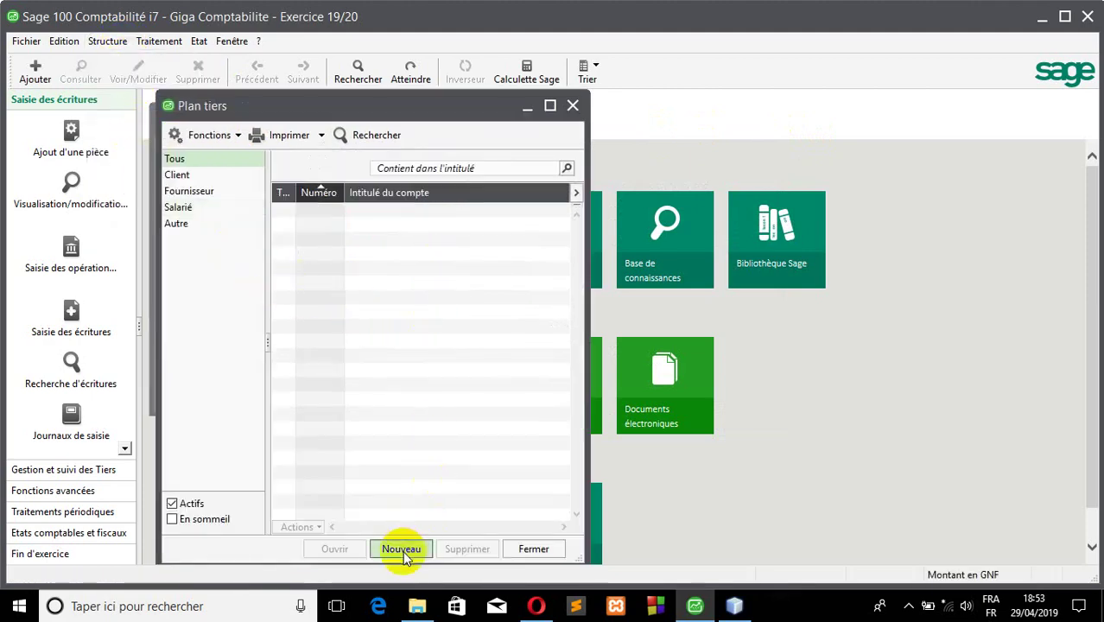
{"action": "left_click", "coordinate": [401, 548]}
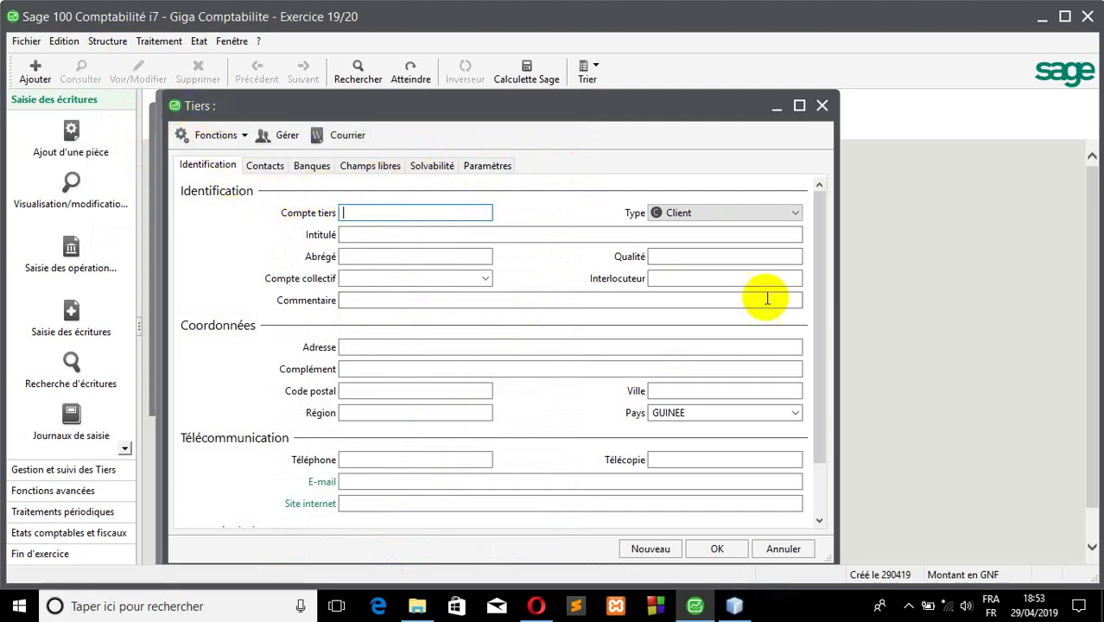
{"action": "left_click", "coordinate": [753, 221]}
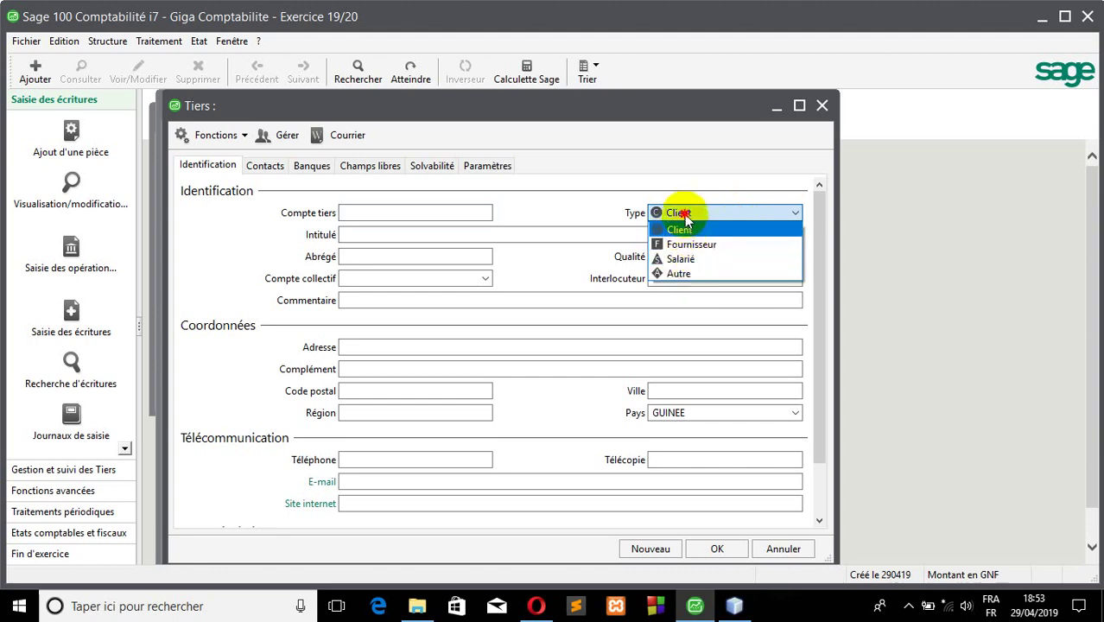
{"action": "left_click", "coordinate": [678, 228]}
- Enter CL0001 as the third-party account code
{"action": "left_click", "coordinate": [407, 212]}
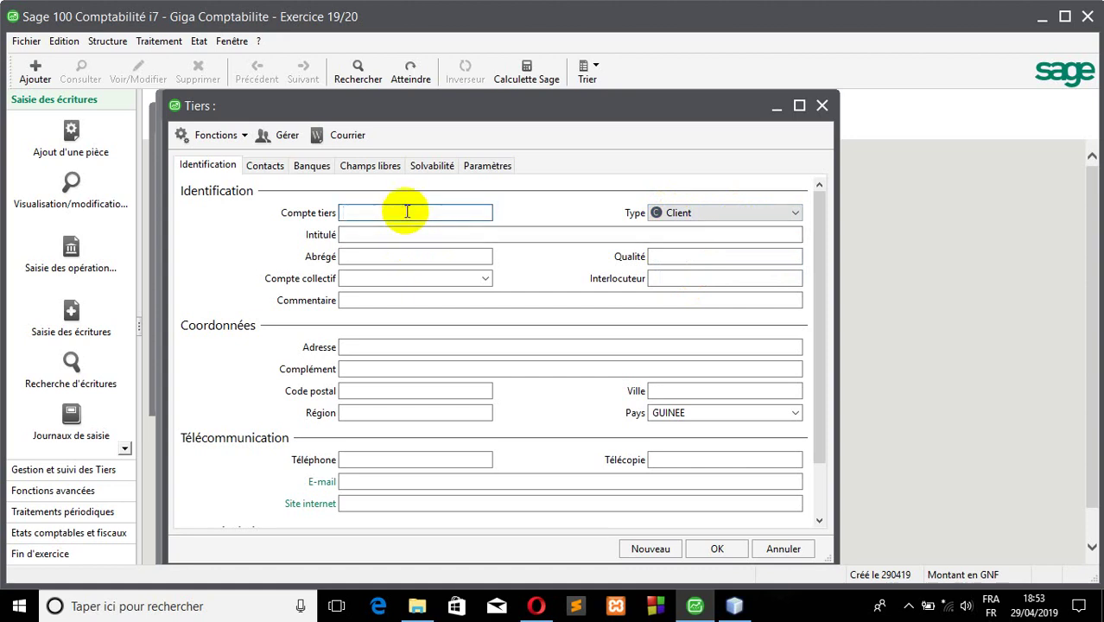
{"action": "type", "text": "CL0014"}
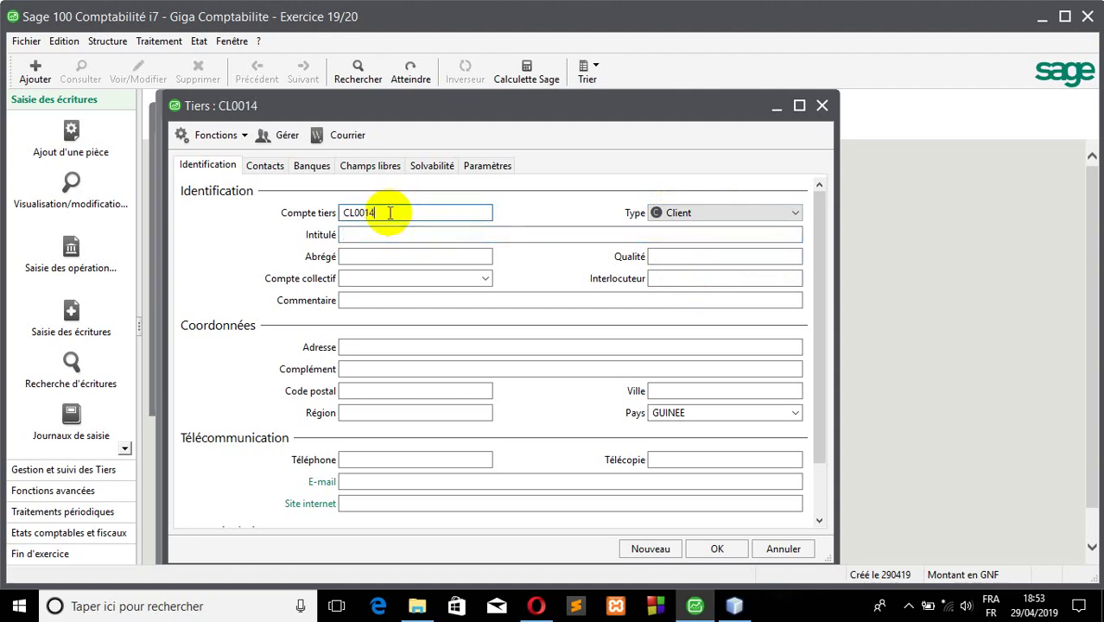
{"action": "type", "text": "01"}
{"action": "key", "text": "BackSpace"}
{"action": "key", "text": "BackSpace"}
{"action": "key", "text": "BackSpace"}
{"action": "key", "text": "BackSpace"}
{"action": "key", "text": "BackSpace"}
{"action": "key", "text": "BackSpace"}
{"action": "key", "text": "BackSpace"}
{"action": "type", "text": "401"}
{"action": "type", "text": "0002"}
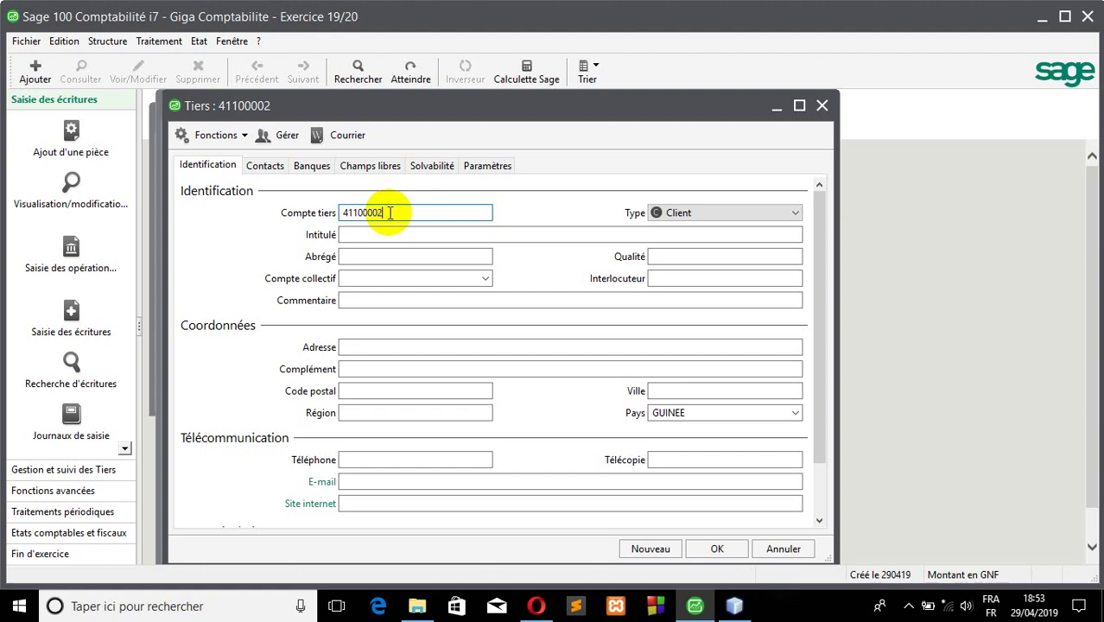
{"action": "left_click_drag", "start_coordinate": [390, 212], "coordinate": [323, 192]}
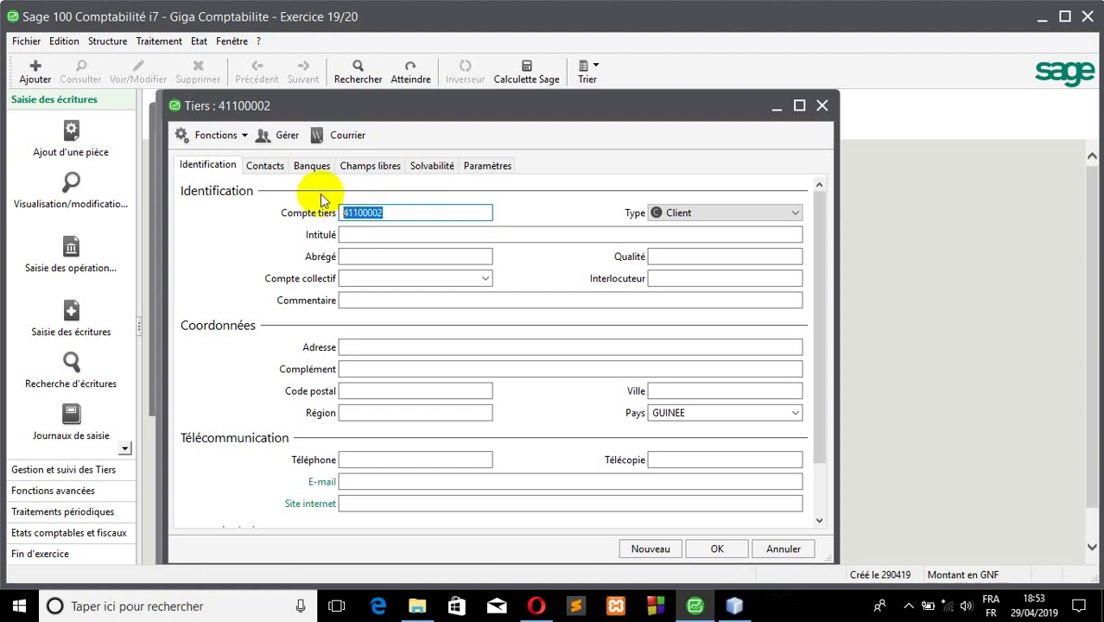
{"action": "type", "text": "CL"}
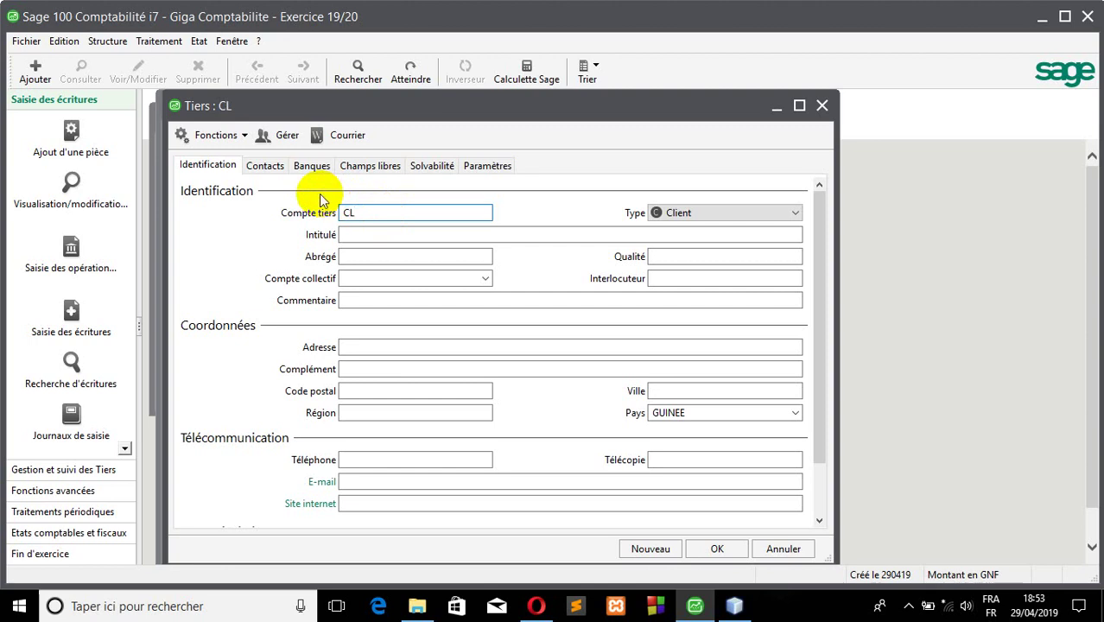
{"action": "type", "text": "0001"}
{"action": "left_click", "coordinate": [353, 238]}
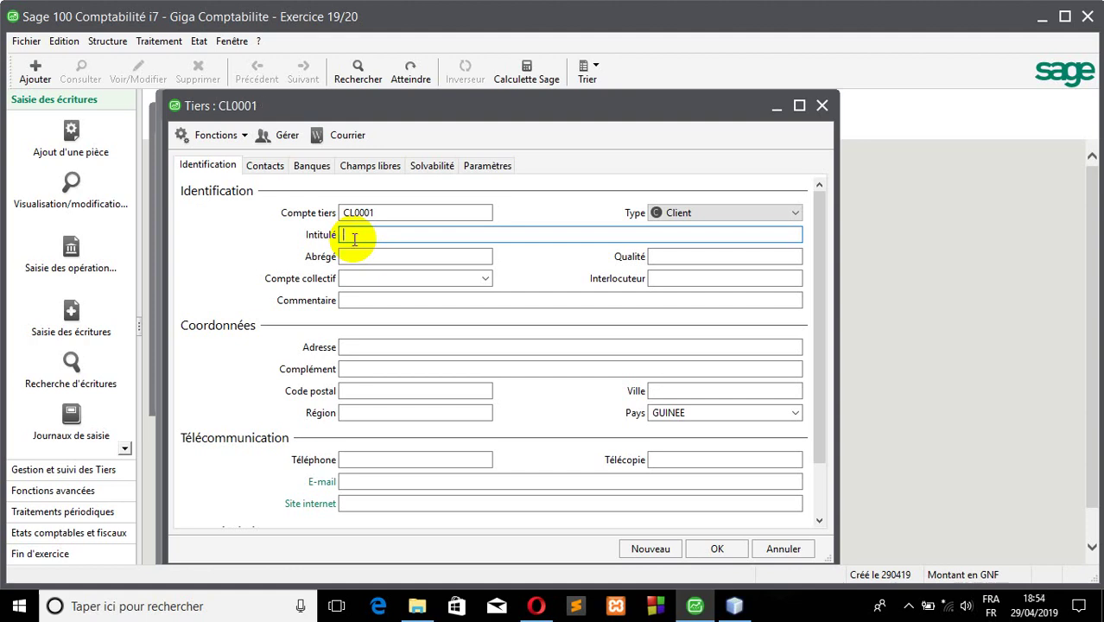
- Title the client 'CLIENT DIVERS' and set collective account 4110 Clients
{"action": "type", "text": "CLIENT DI"}
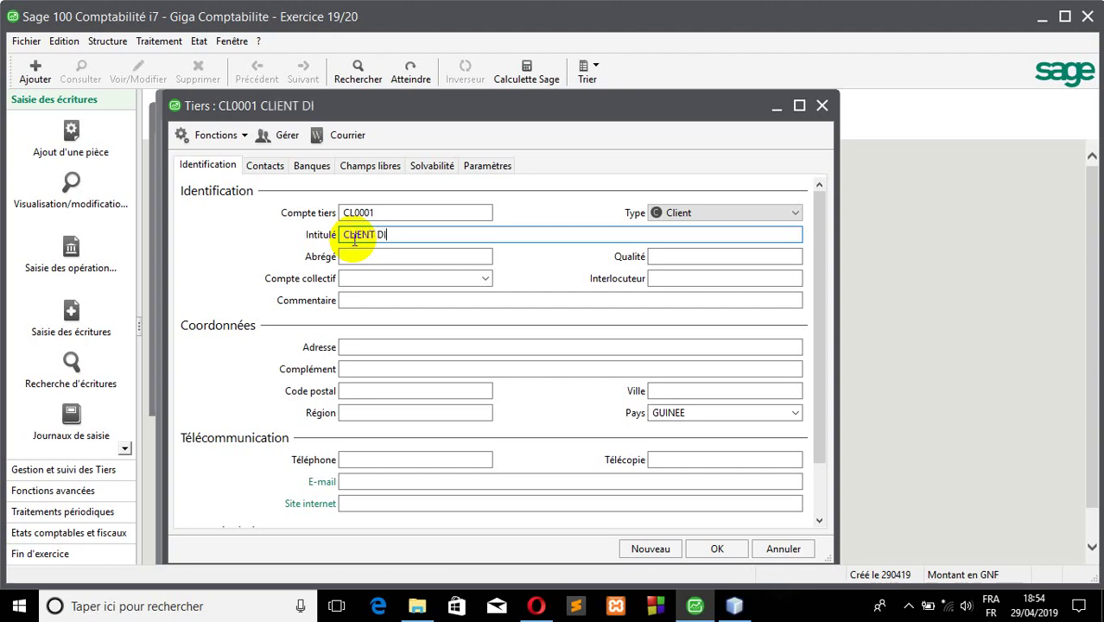
{"action": "type", "text": "SE"}
{"action": "key", "text": "BackSpace"}
{"action": "type", "text": "VES"}
{"action": "type", "text": "RS"}
{"action": "key", "text": "Tab"}
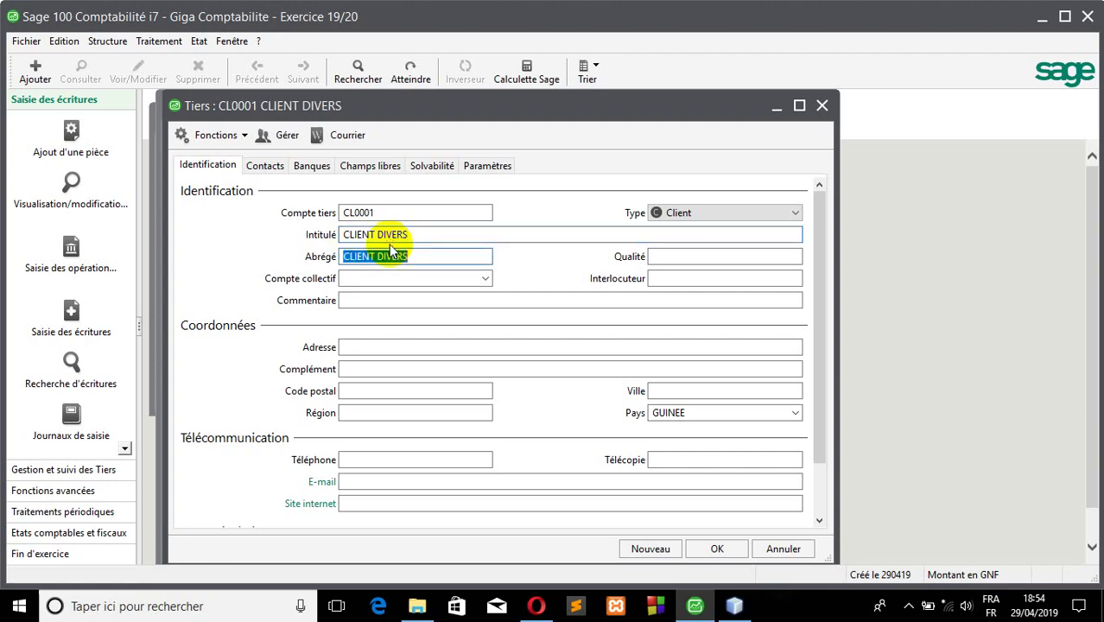
{"action": "left_click", "coordinate": [477, 277]}
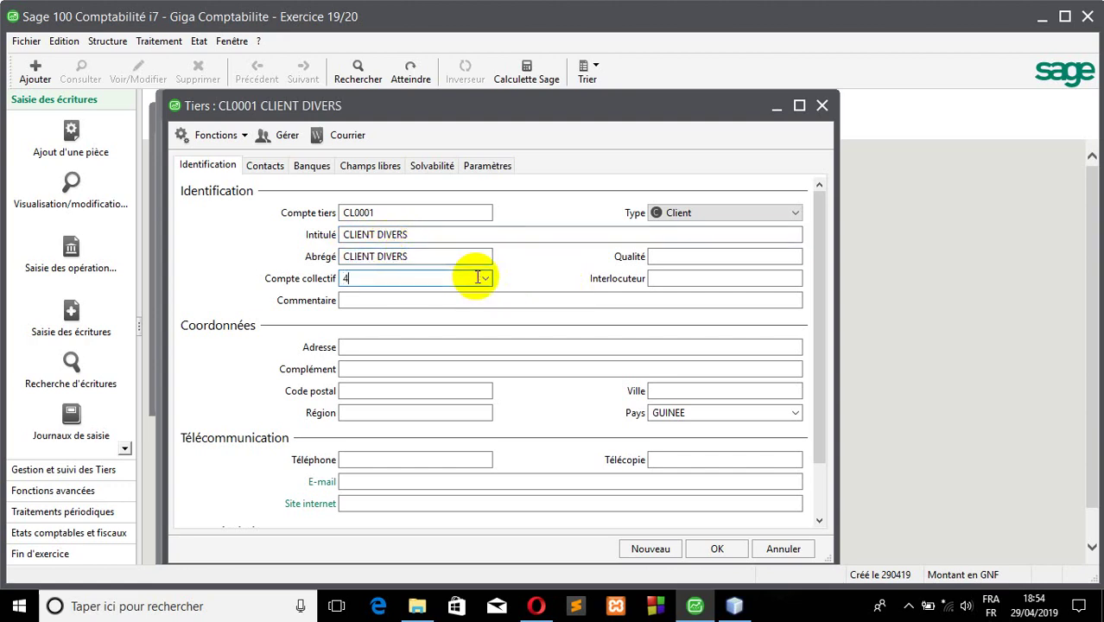
{"action": "left_click", "coordinate": [480, 281]}
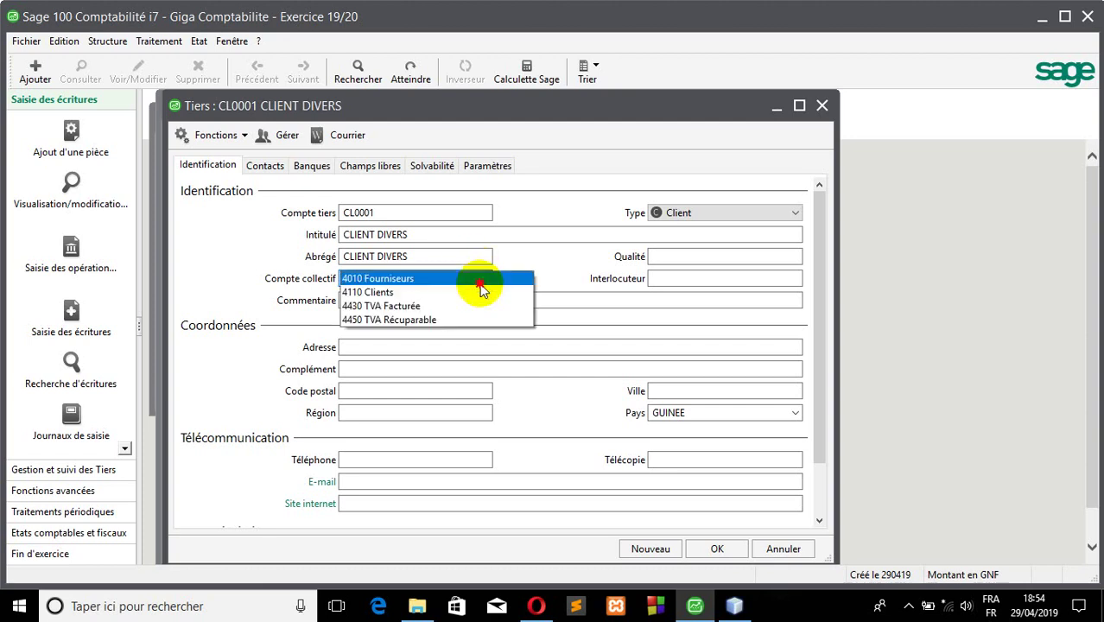
{"action": "left_click", "coordinate": [475, 293]}
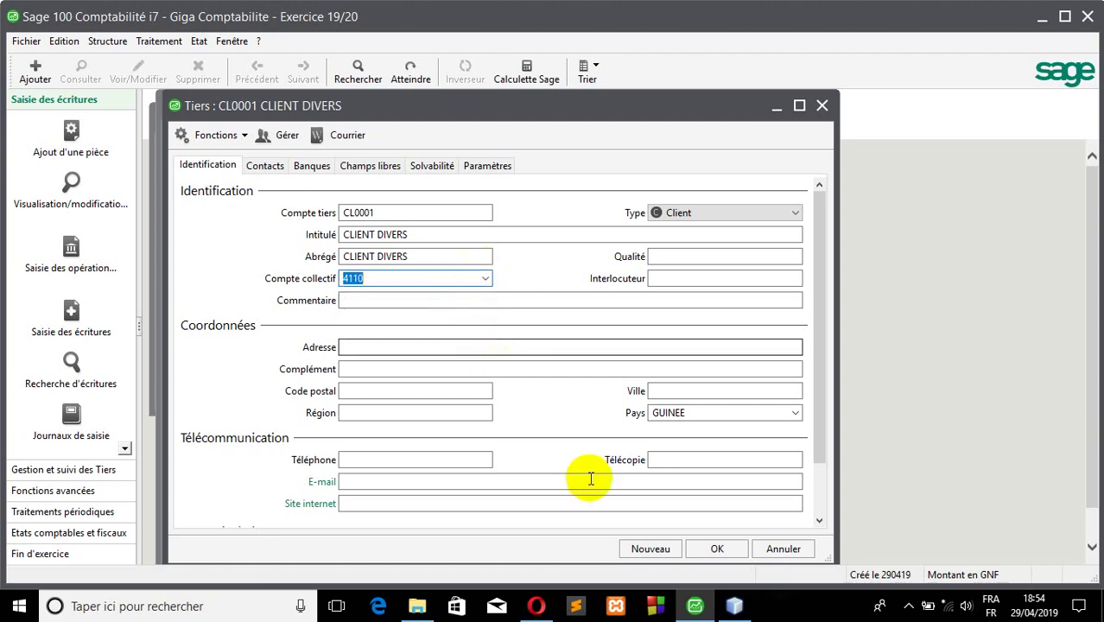
- Review the address and contact fields, then save client CL0001
{"action": "left_click", "coordinate": [430, 367]}
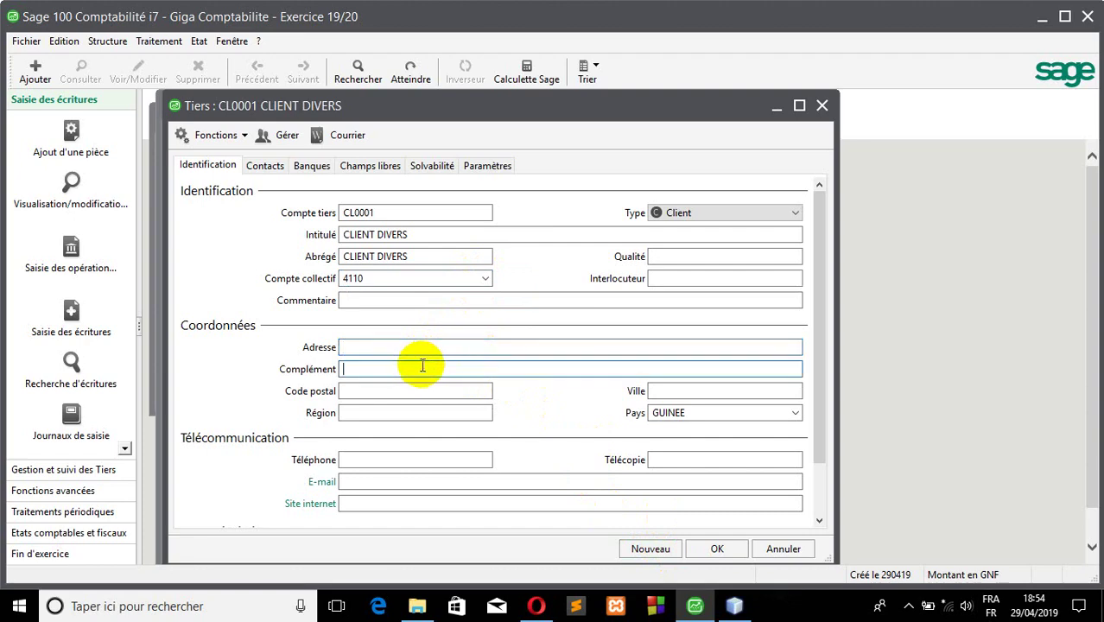
{"action": "left_click", "coordinate": [394, 346]}
{"action": "left_click", "coordinate": [402, 366]}
{"action": "left_click", "coordinate": [400, 391]}
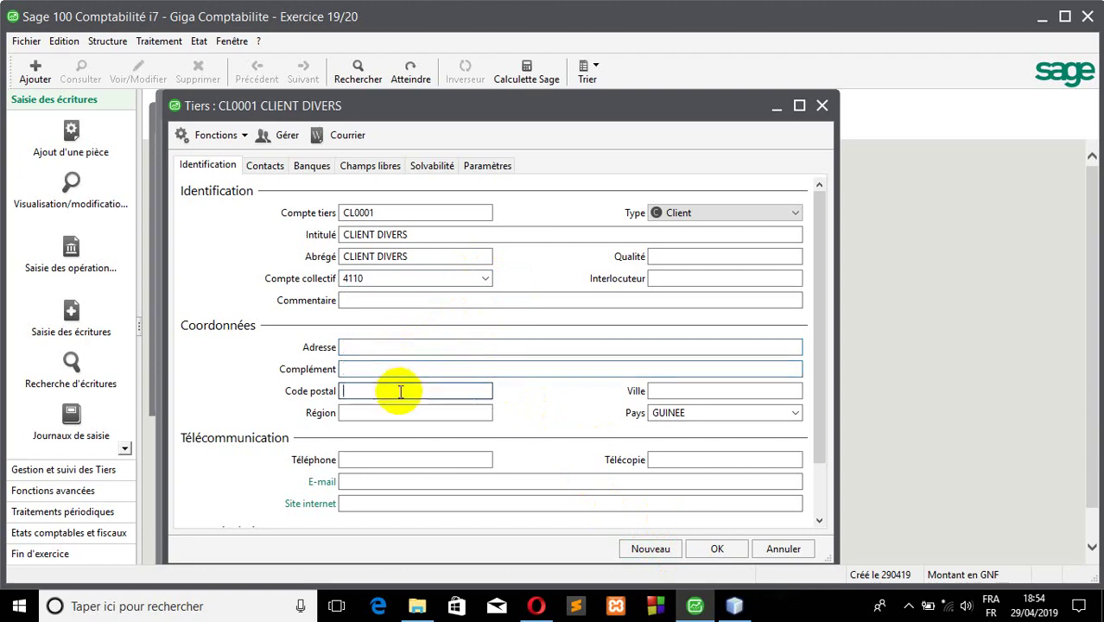
{"action": "left_click", "coordinate": [410, 235]}
{"action": "left_click", "coordinate": [418, 234]}
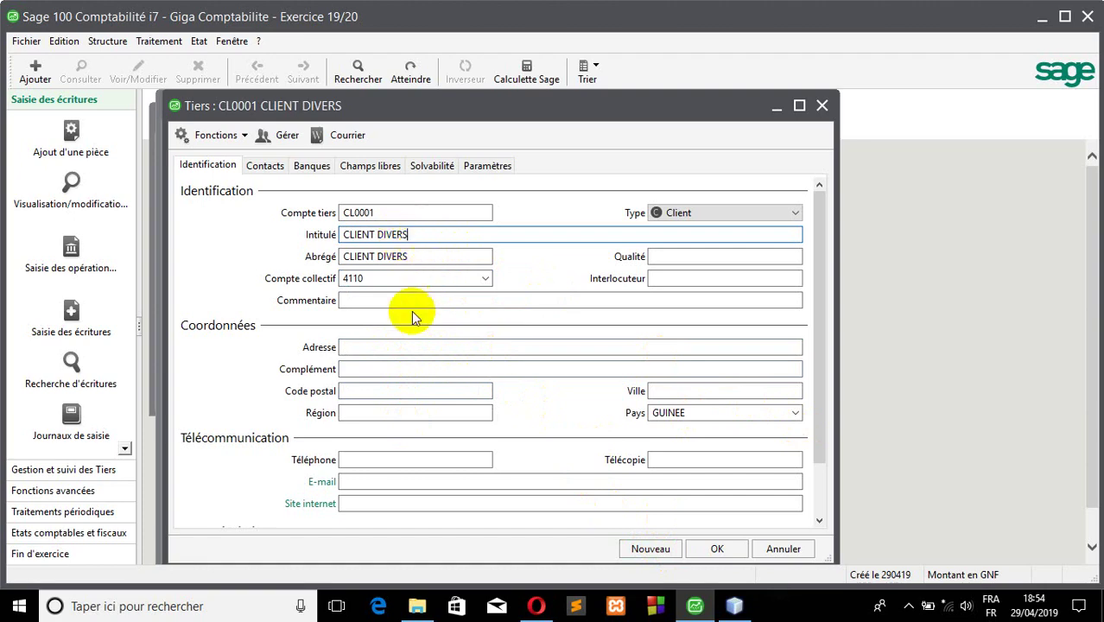
{"action": "left_click", "coordinate": [394, 346]}
{"action": "left_click", "coordinate": [393, 392]}
{"action": "left_click", "coordinate": [386, 458]}
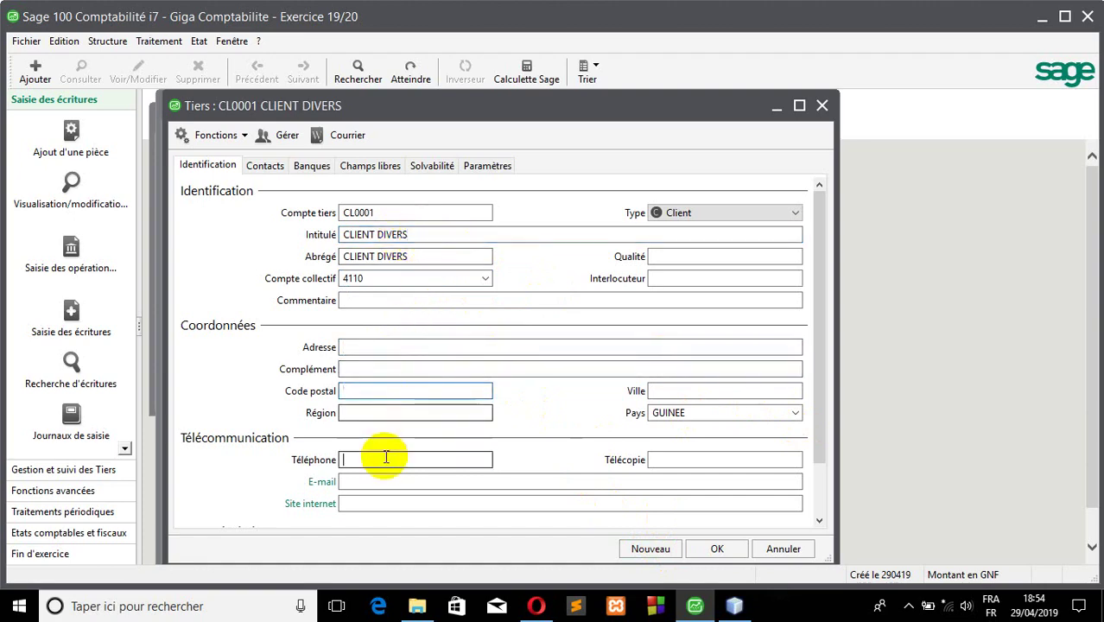
{"action": "left_click", "coordinate": [717, 551]}
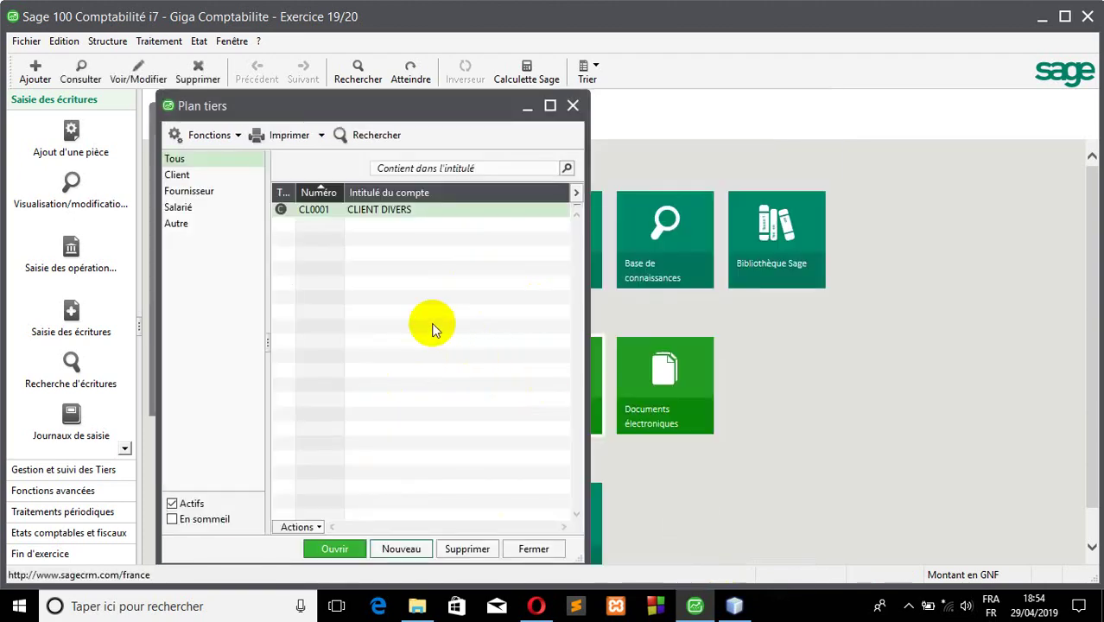
{"action": "left_click", "coordinate": [419, 546]}
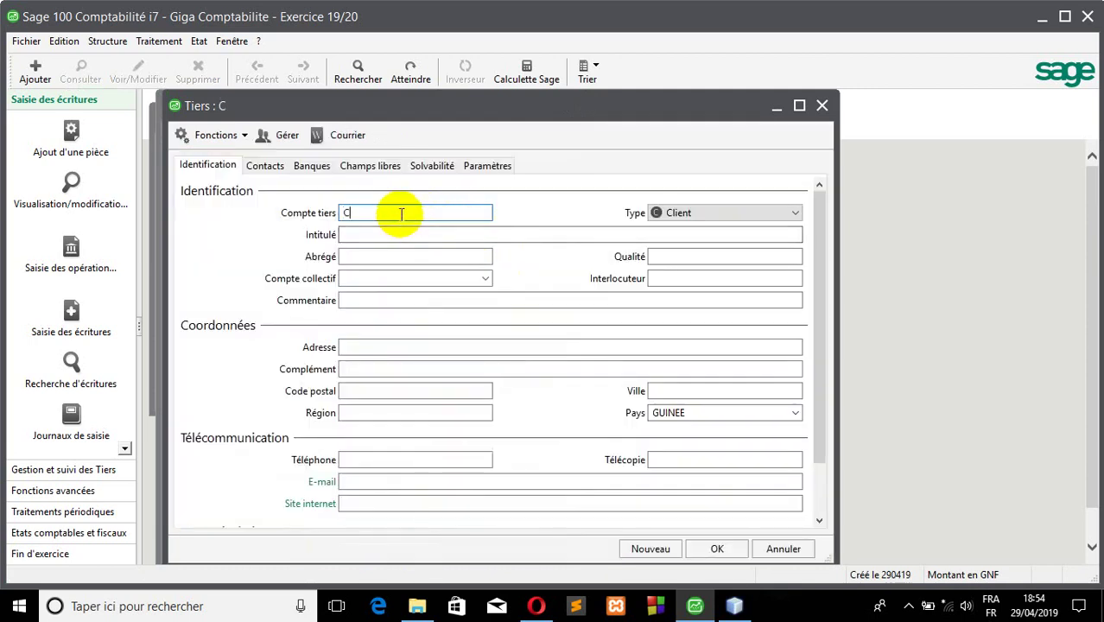
- Create client CL002 titled with the client's name, using collective account 4110 Clients
{"action": "type", "text": "CL002"}
{"action": "left_click", "coordinate": [403, 231]}
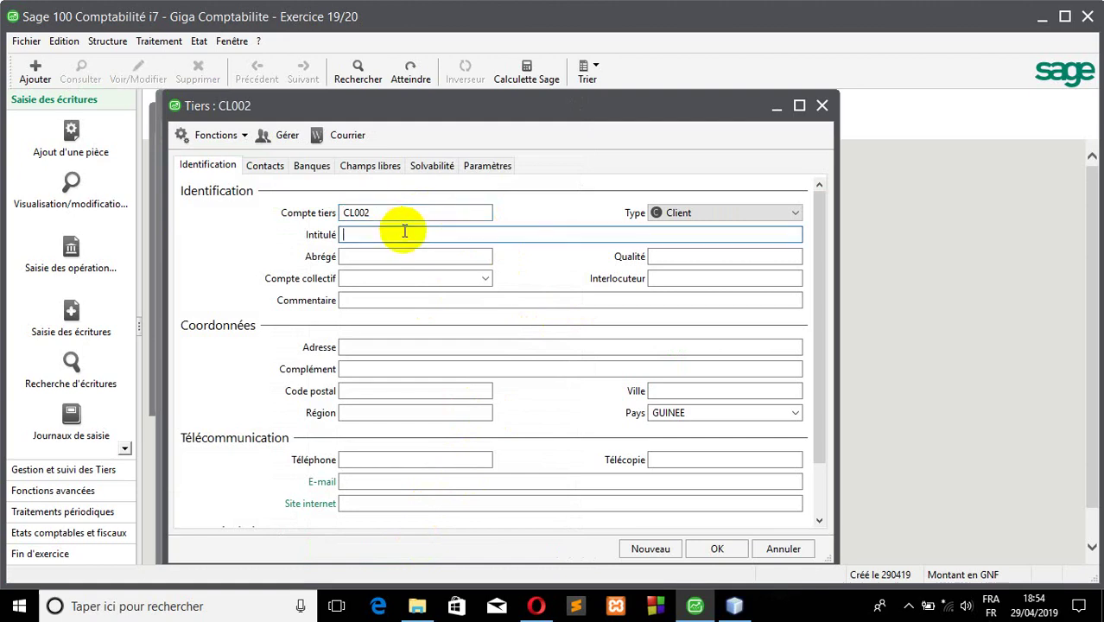
{"action": "type", "text": "Mamadou"}
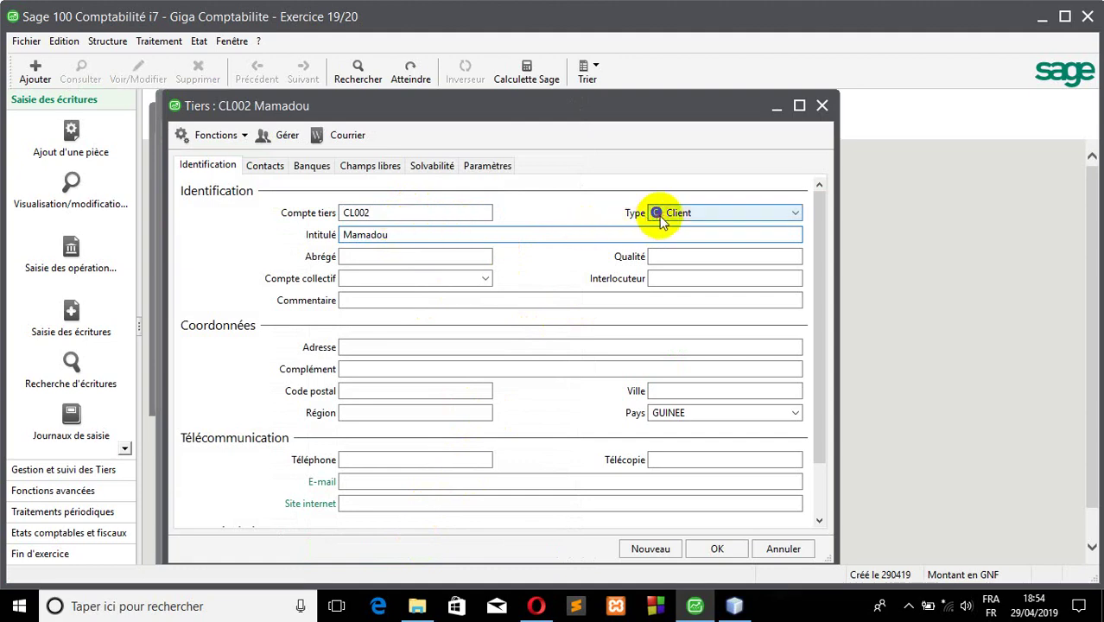
{"action": "left_click", "coordinate": [366, 257]}
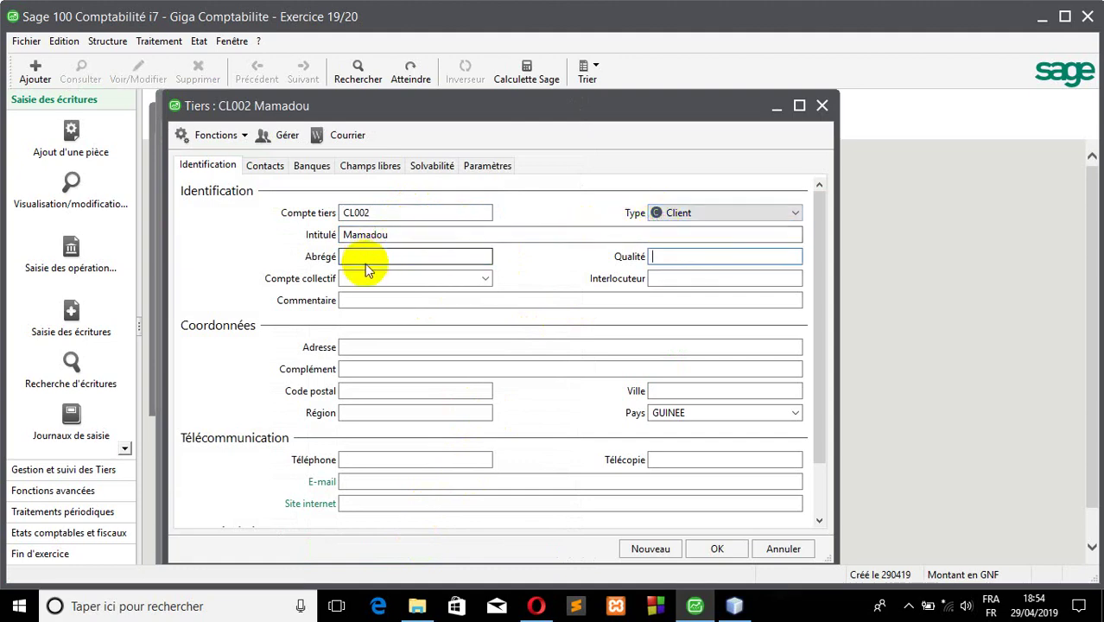
{"action": "key", "text": "Tab"}
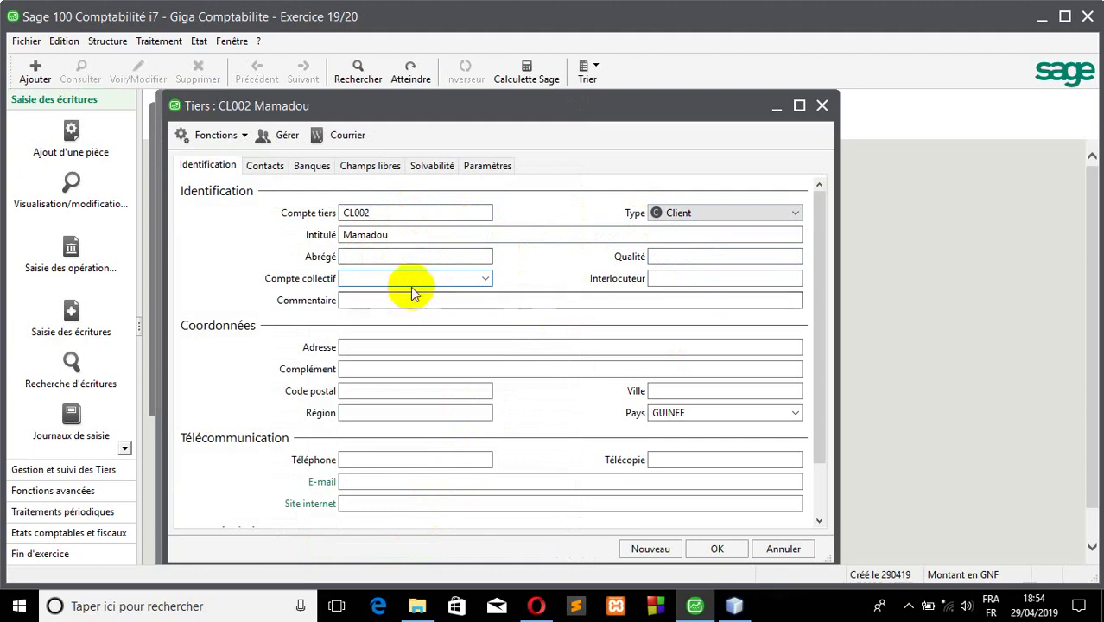
{"action": "left_click", "coordinate": [480, 278]}
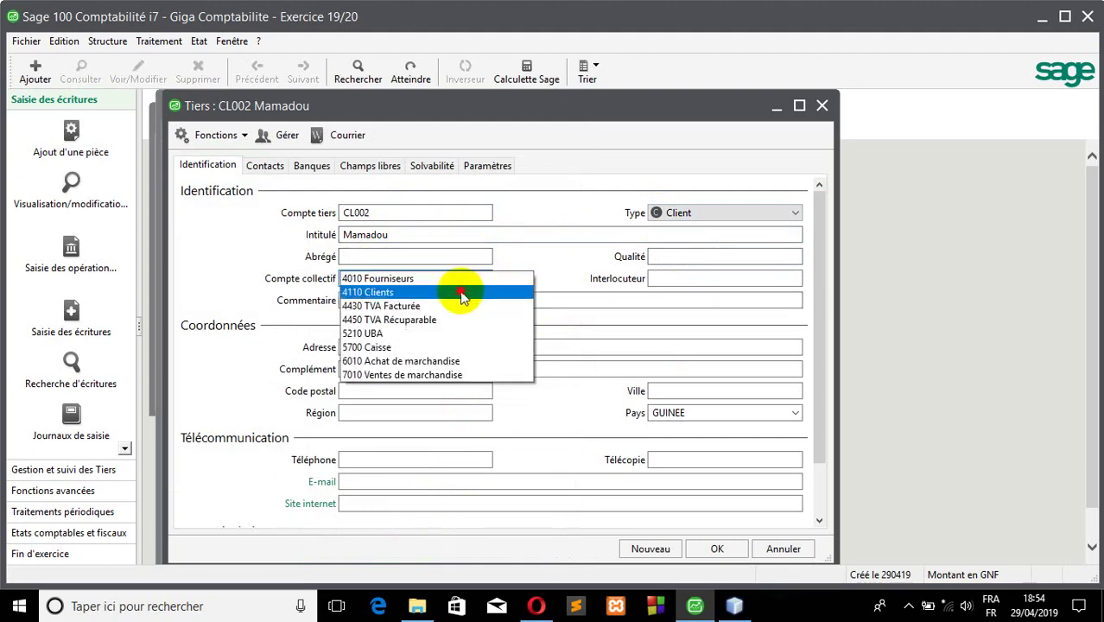
{"action": "left_click", "coordinate": [462, 293]}
{"action": "left_click", "coordinate": [715, 553]}
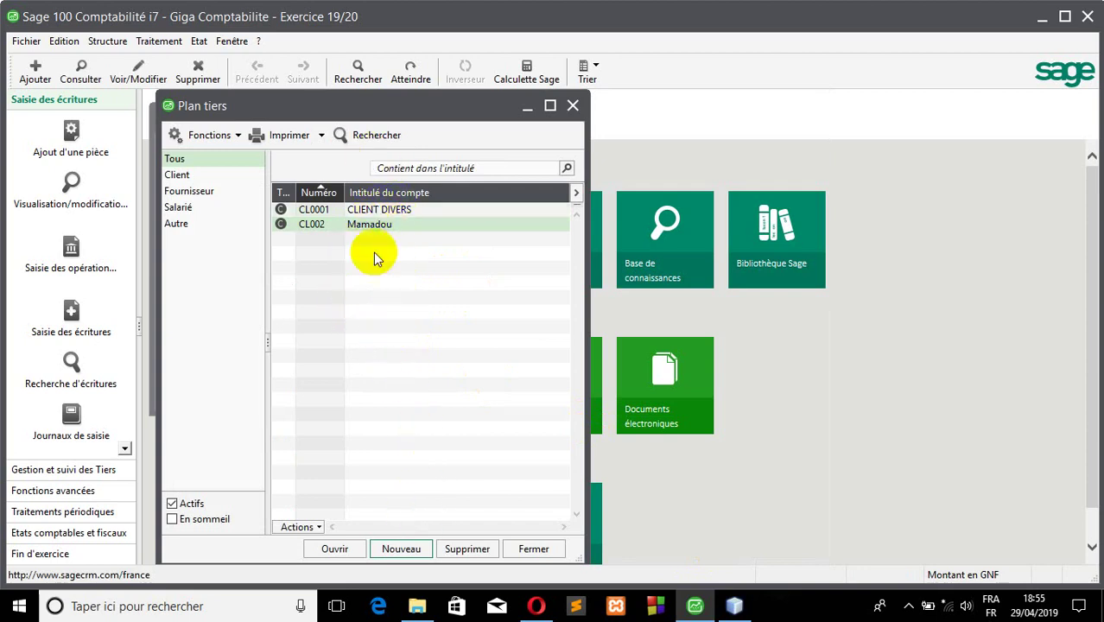
- Create supplier F001 'Fournisseur Divers' with collective account 4010 Fournisseurs
{"action": "left_click", "coordinate": [401, 540]}
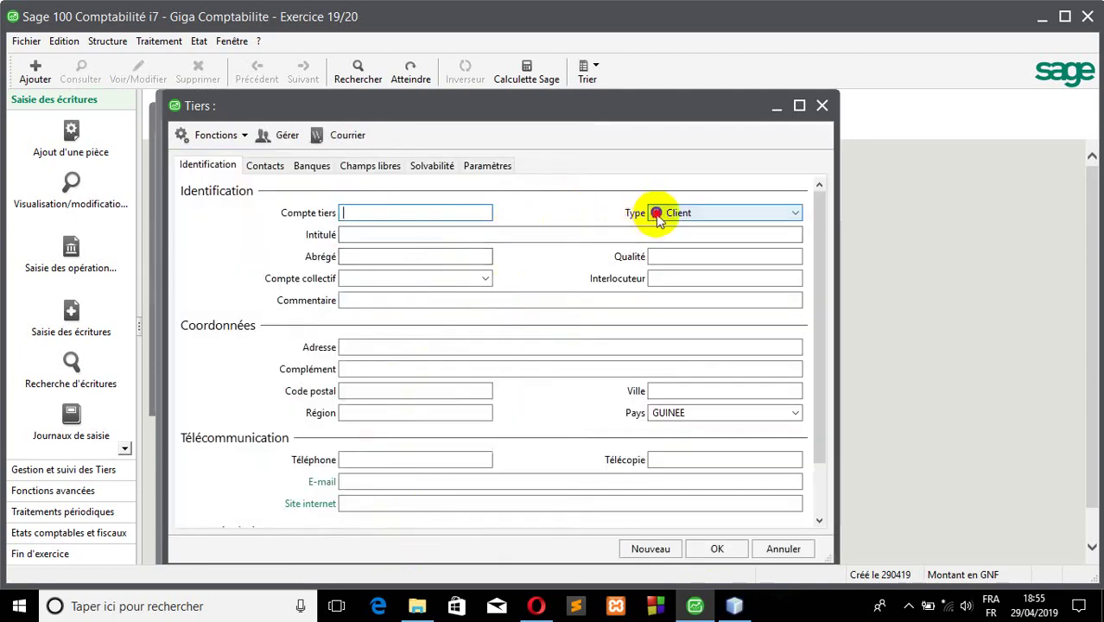
{"action": "left_click", "coordinate": [650, 213]}
{"action": "left_click", "coordinate": [654, 242]}
{"action": "left_click", "coordinate": [426, 213]}
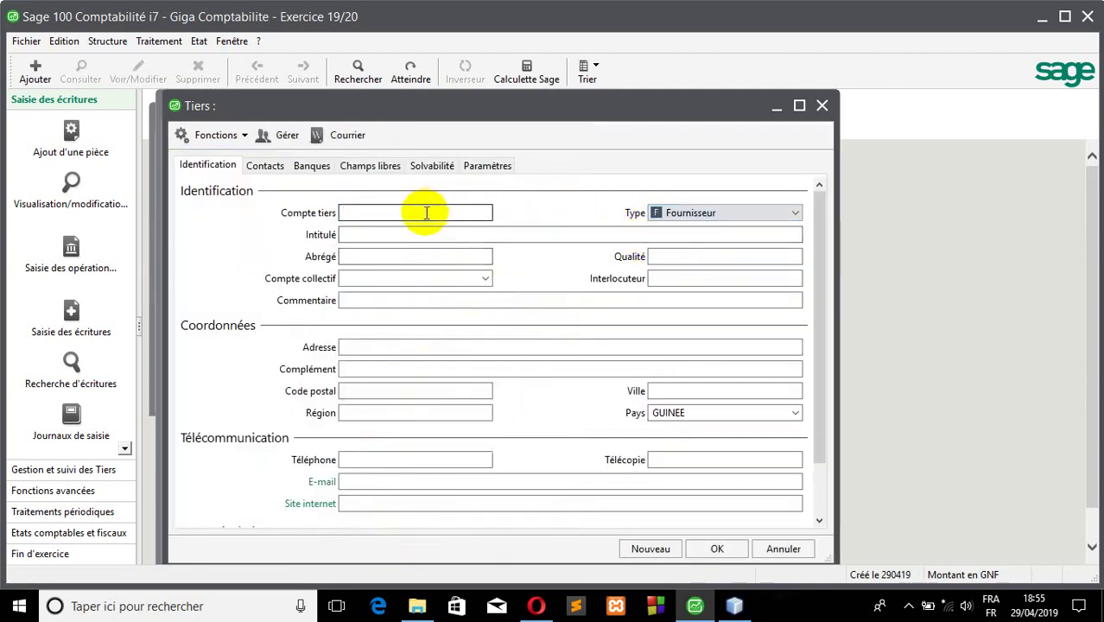
{"action": "type", "text": "F001"}
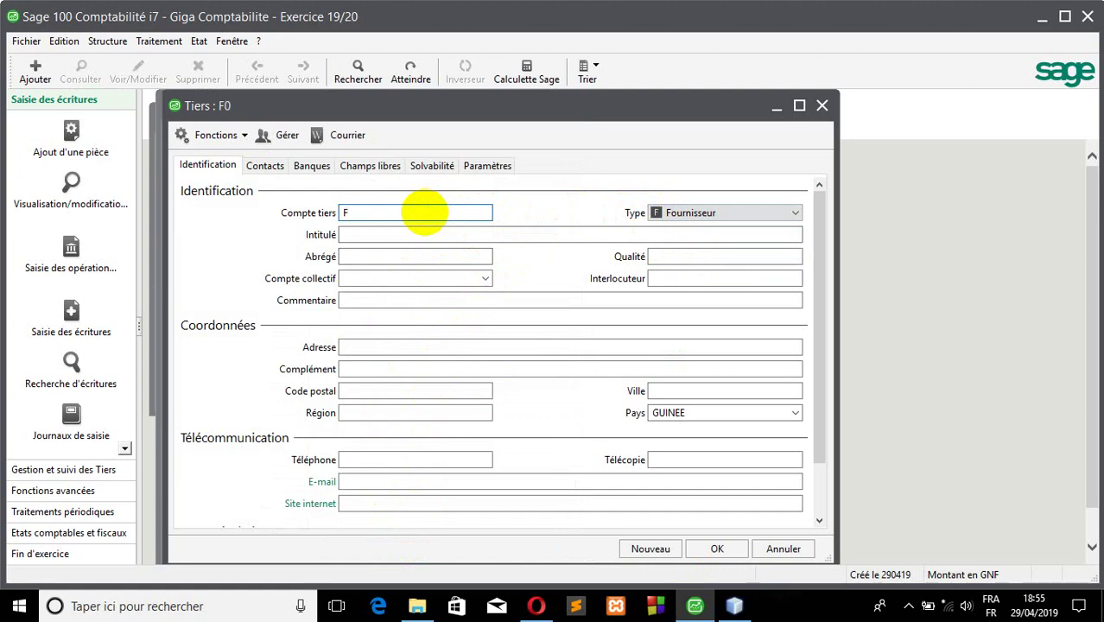
{"action": "left_click", "coordinate": [421, 234]}
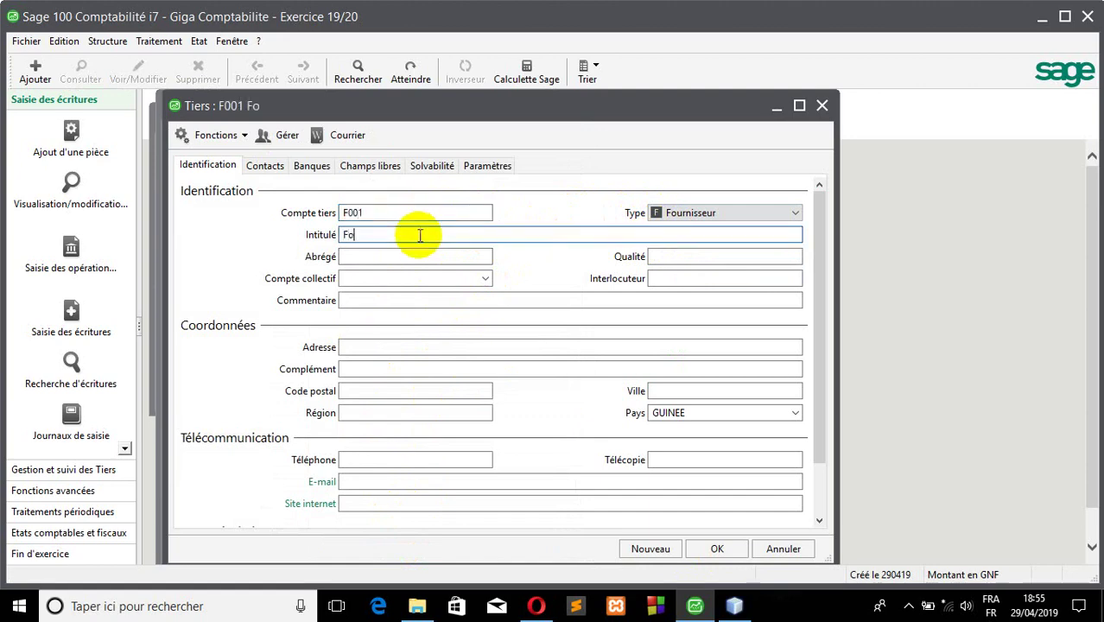
{"action": "type", "text": "Fournisseur"}
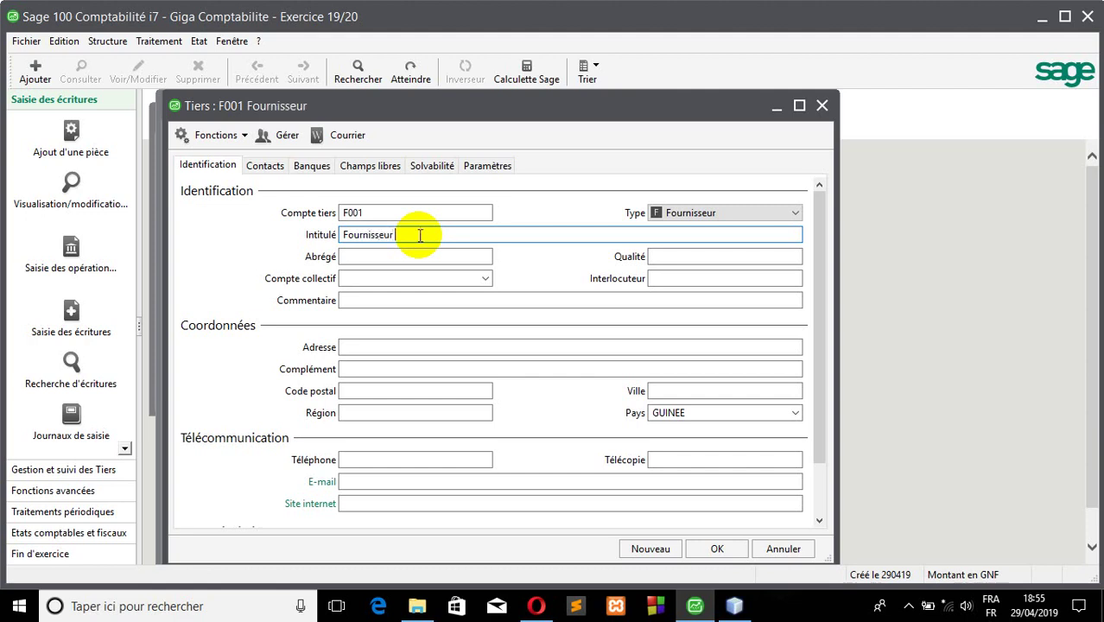
{"action": "type", "text": " Divers"}
{"action": "left_click", "coordinate": [455, 277]}
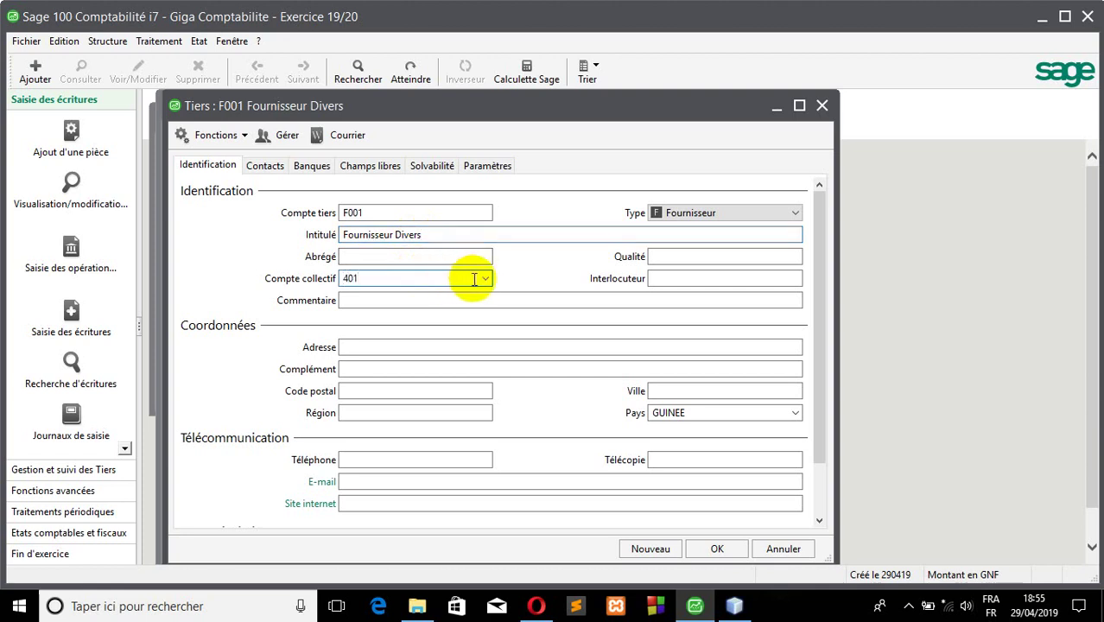
{"action": "left_click", "coordinate": [486, 278]}
{"action": "left_click", "coordinate": [485, 279]}
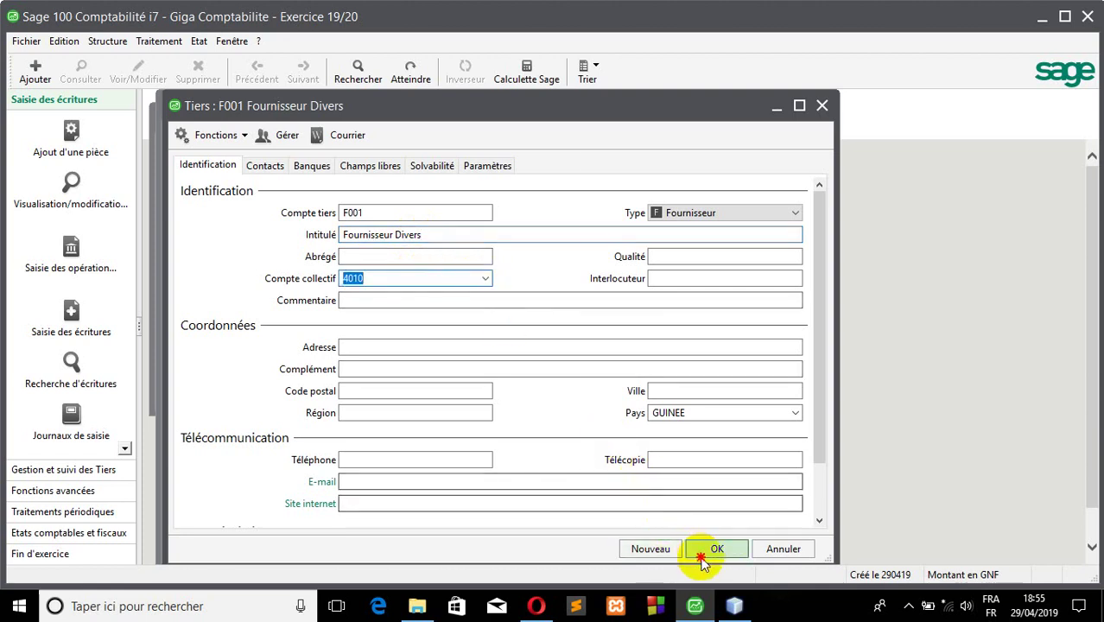
{"action": "left_click", "coordinate": [704, 547]}
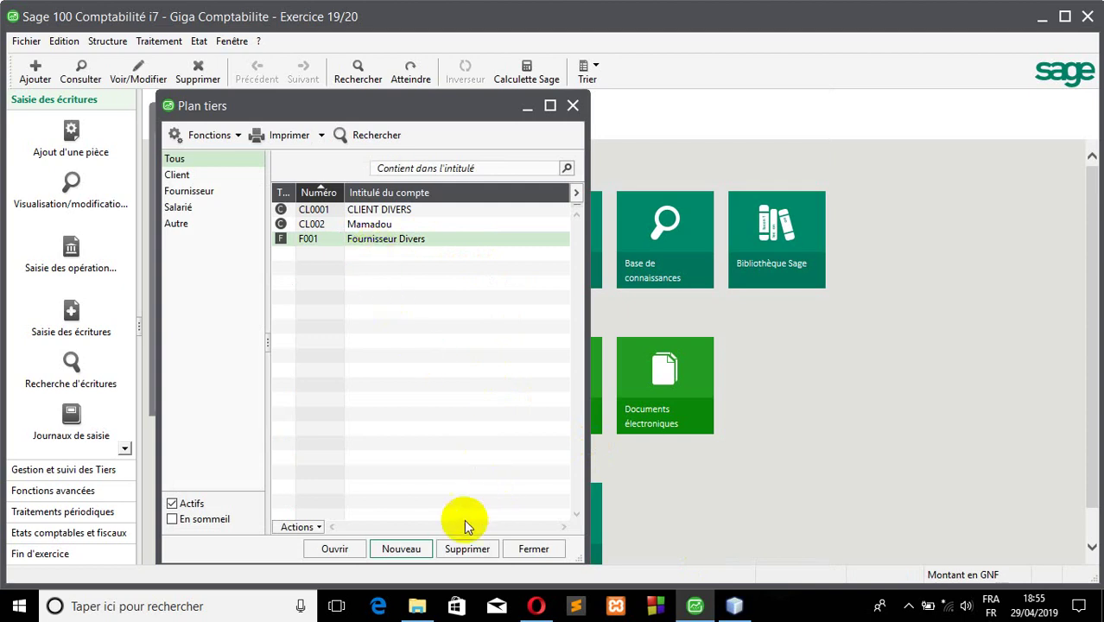
- Start a new third-party record with account number F002
{"action": "left_click", "coordinate": [410, 546]}
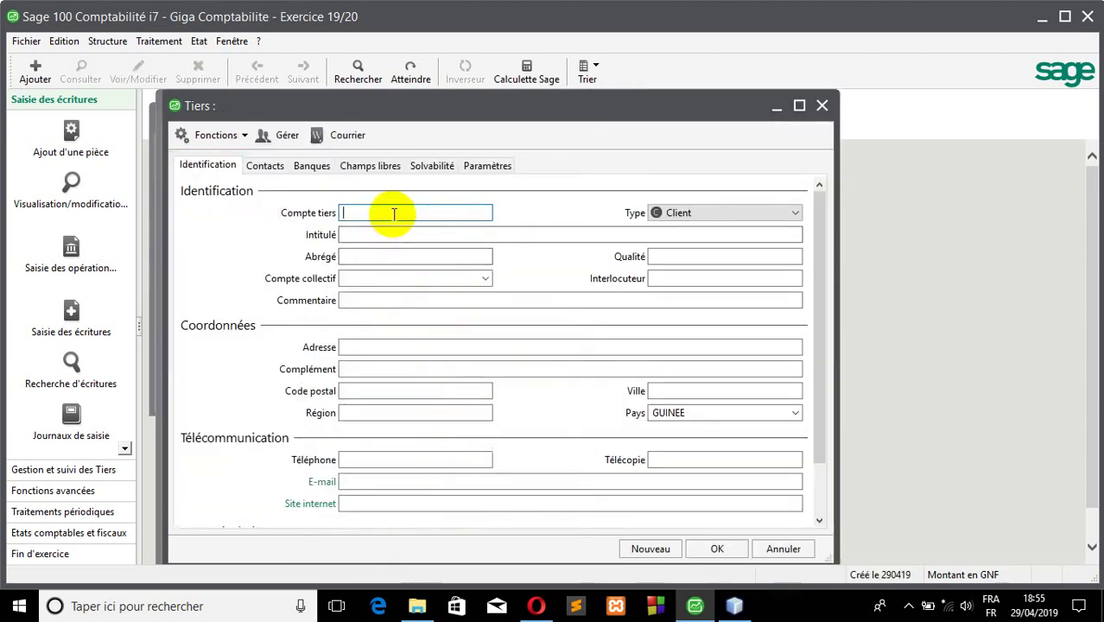
{"action": "type", "text": "F002"}
{"action": "left_click", "coordinate": [394, 231]}
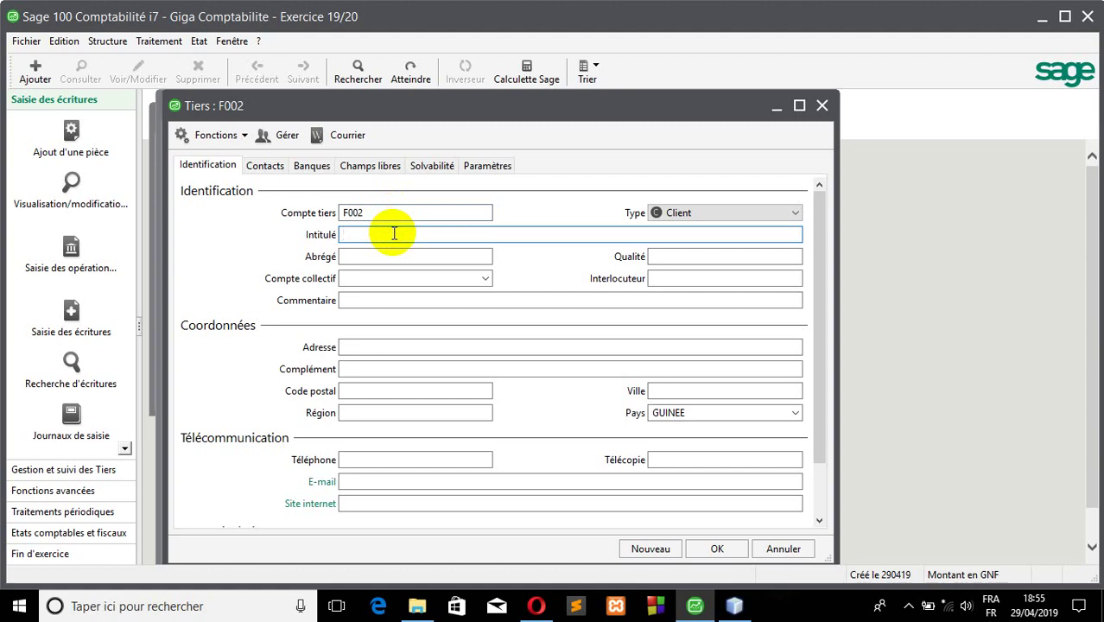
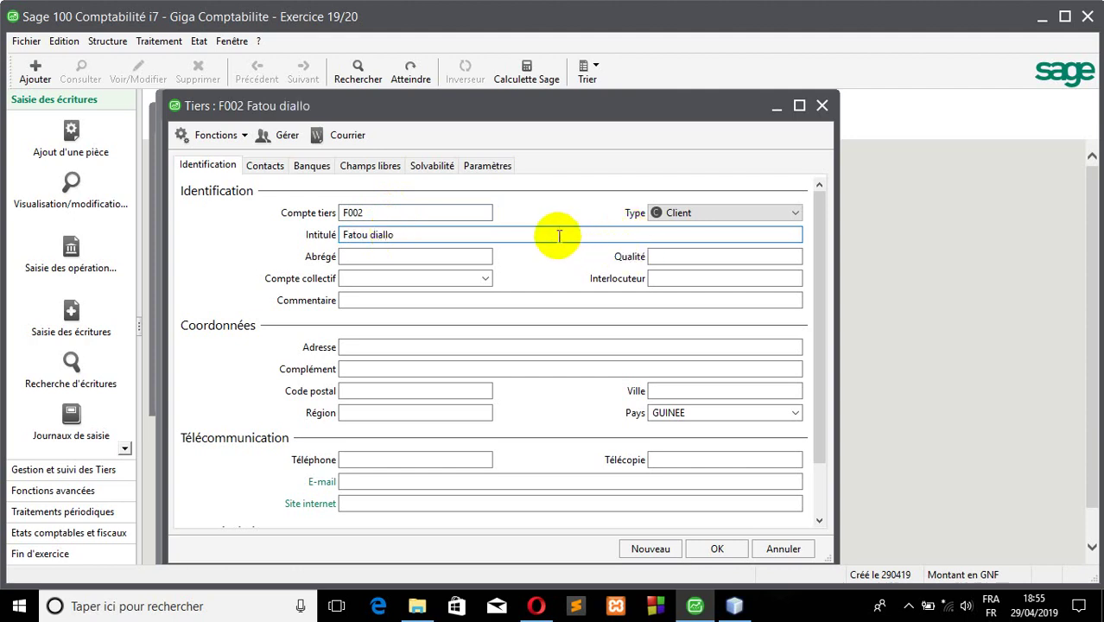
- Give F002 the supplier's name as title, attach collective account 4010, and try saving
{"action": "key", "text": "Tab"}
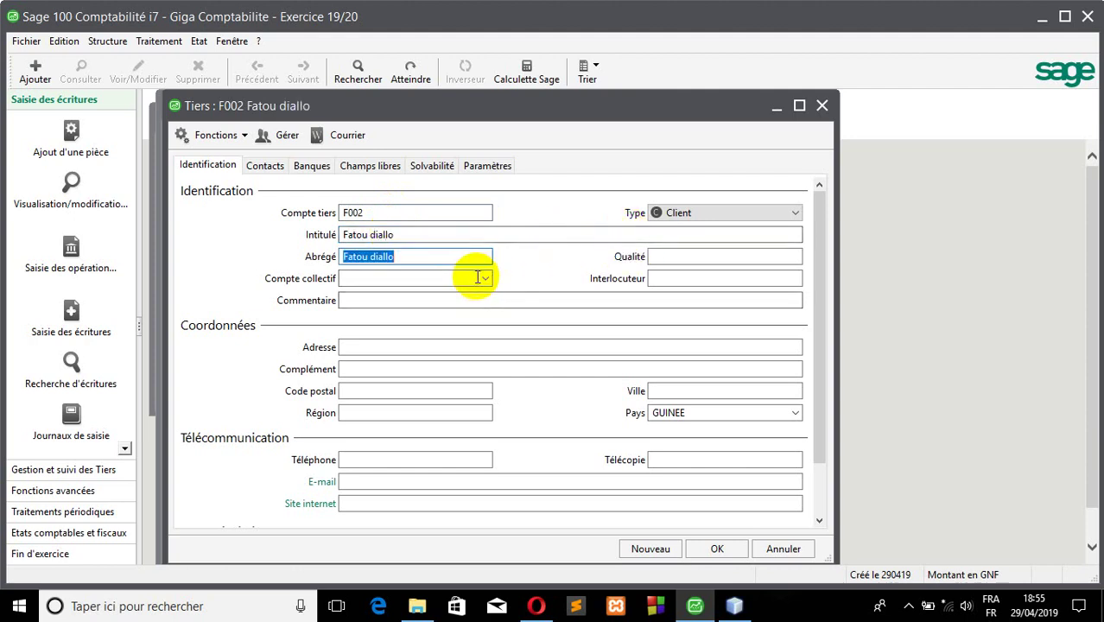
{"action": "left_click", "coordinate": [476, 277]}
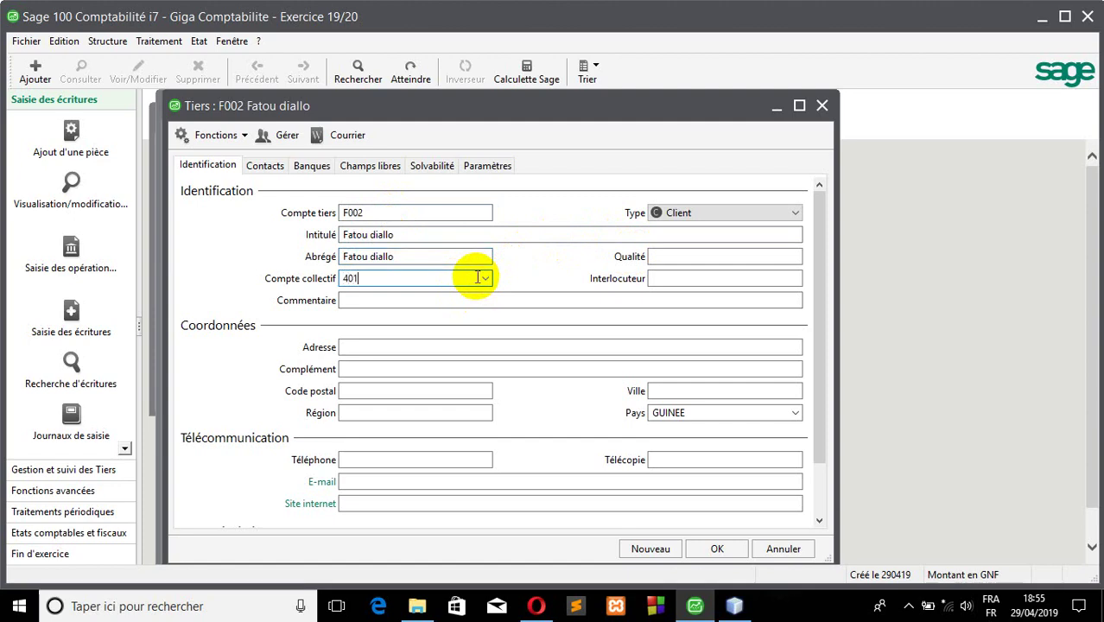
{"action": "type", "text": "0"}
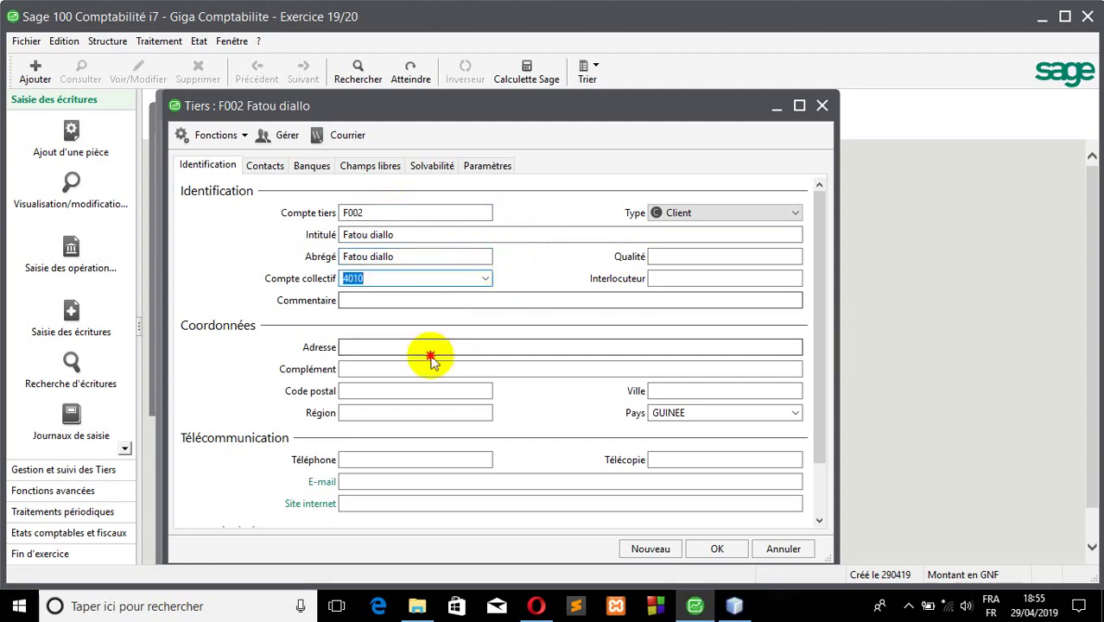
{"action": "left_click", "coordinate": [416, 432]}
{"action": "left_click", "coordinate": [399, 454]}
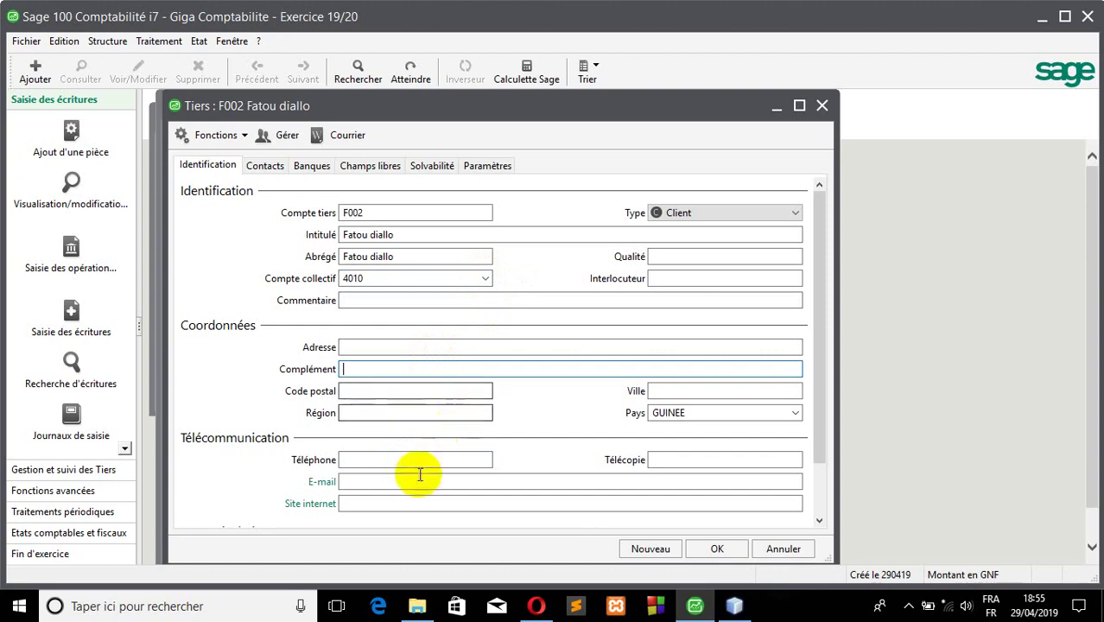
{"action": "left_click", "coordinate": [419, 481]}
{"action": "left_click", "coordinate": [717, 548]}
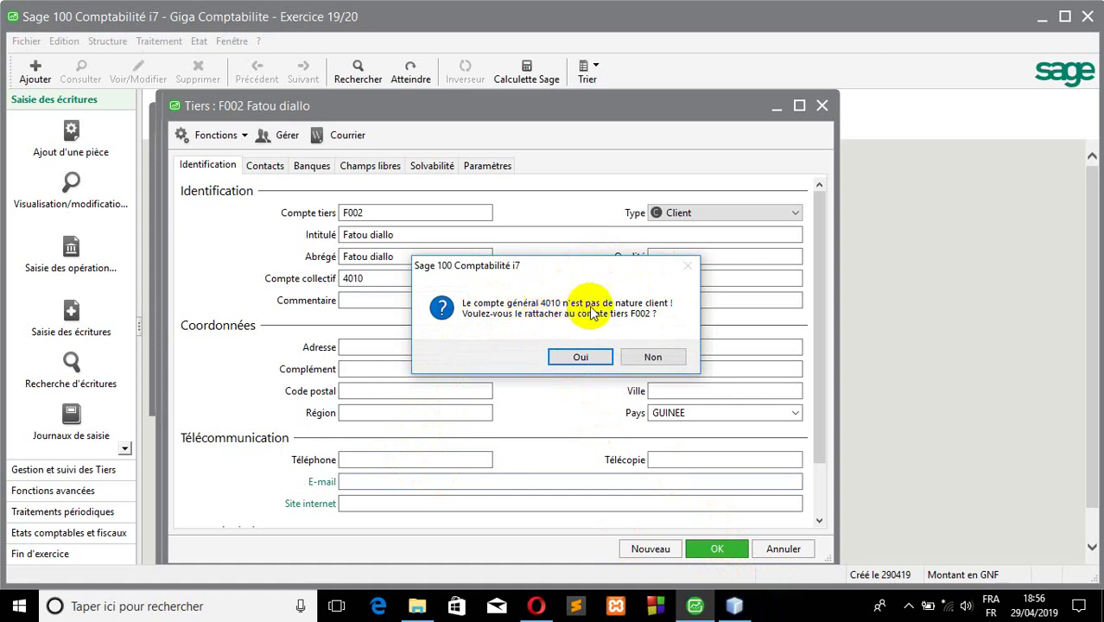
- Decline the client-account warning, set F002's type to Fournisseur, and save it
{"action": "left_click", "coordinate": [652, 357]}
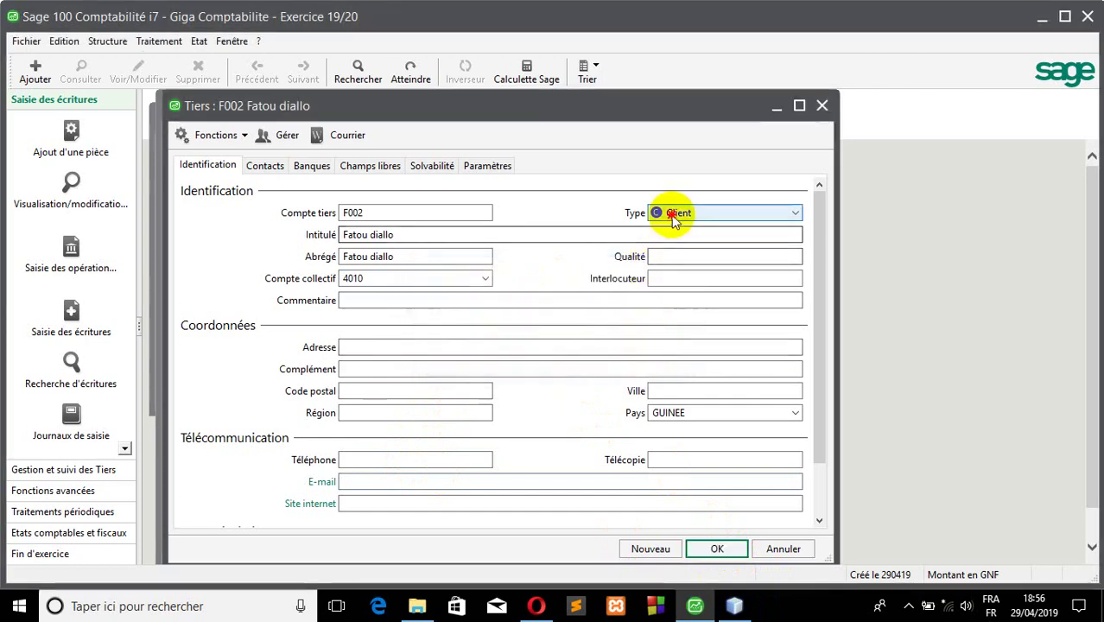
{"action": "left_click", "coordinate": [673, 216]}
{"action": "left_click", "coordinate": [704, 241]}
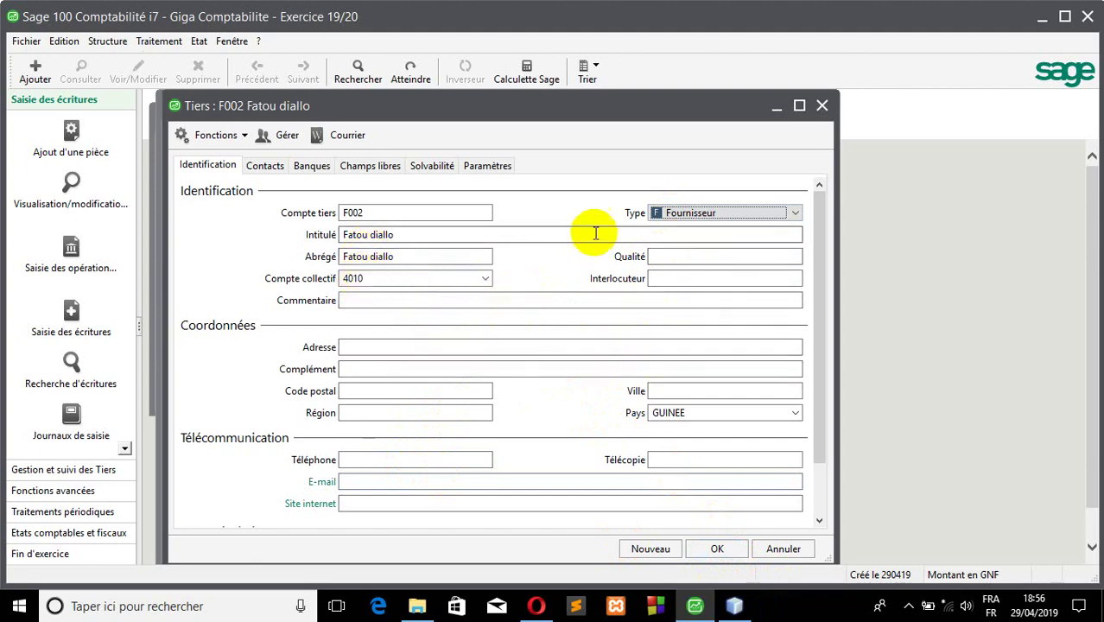
{"action": "left_click", "coordinate": [719, 547]}
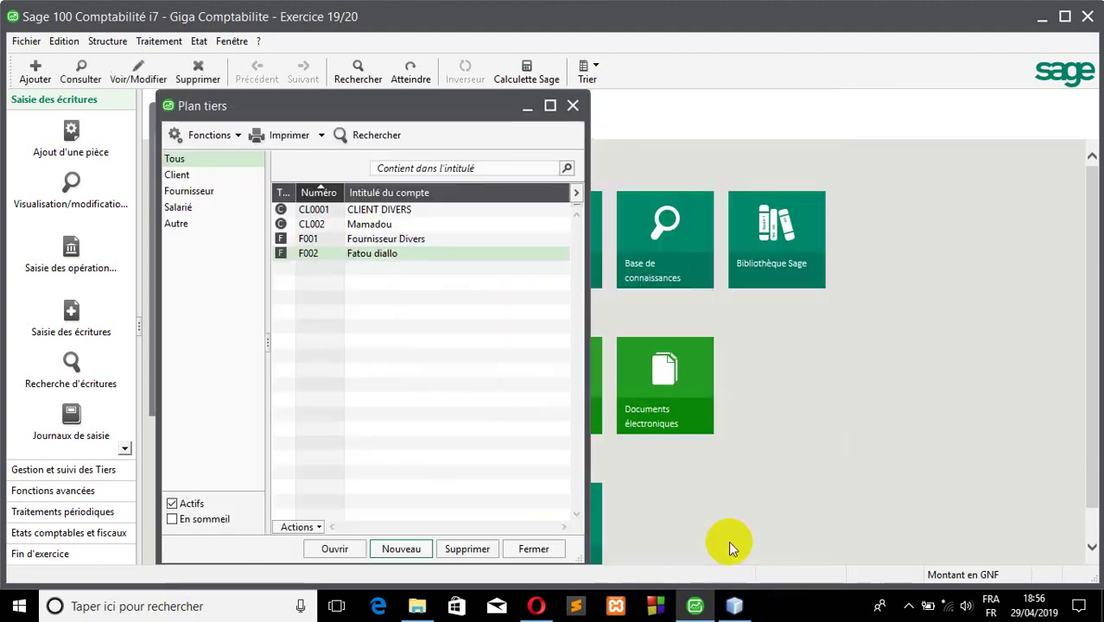
- Start a new third-party record, then switch to the chart of accounts
{"action": "left_click", "coordinate": [402, 548]}
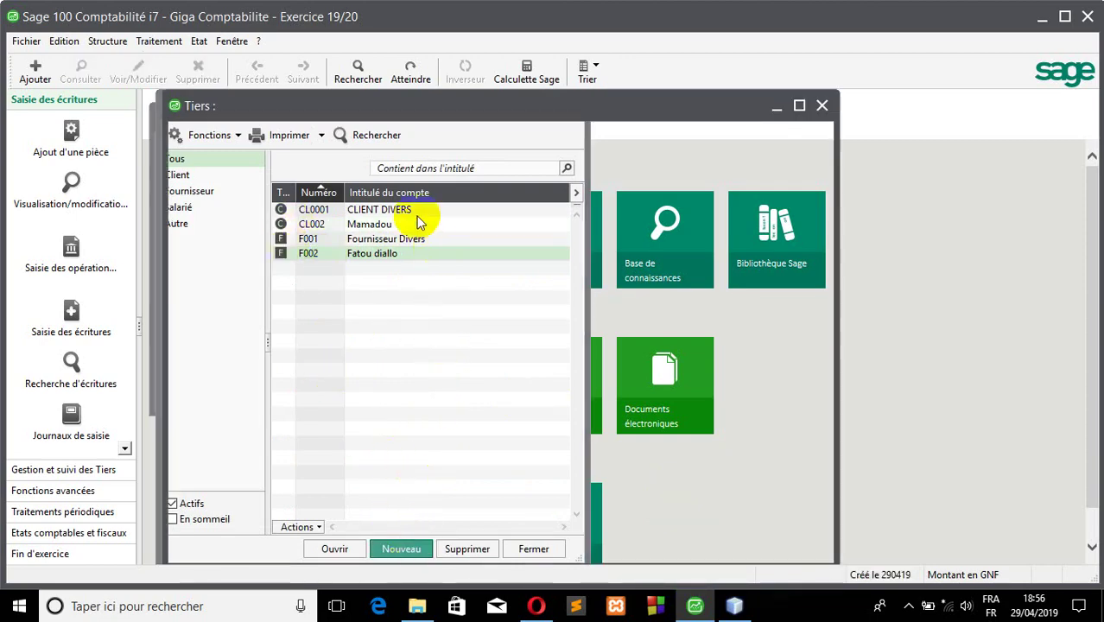
{"action": "left_click", "coordinate": [108, 40]}
{"action": "left_click", "coordinate": [121, 59]}
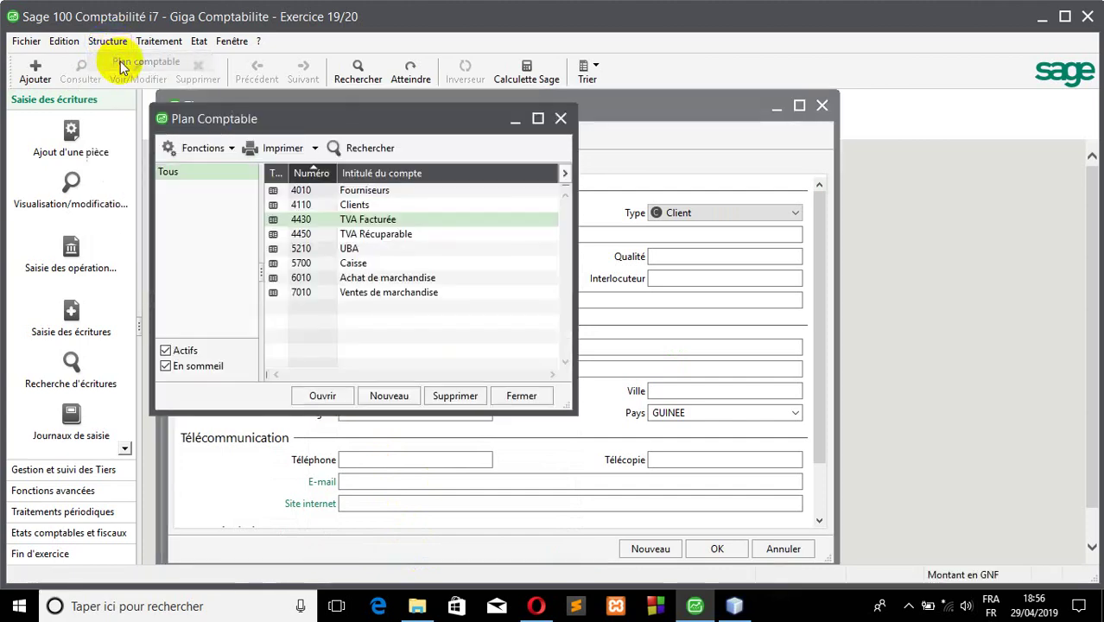
- Create general account 4220 titled Personnels and close the creation wizard
{"action": "left_click", "coordinate": [387, 396]}
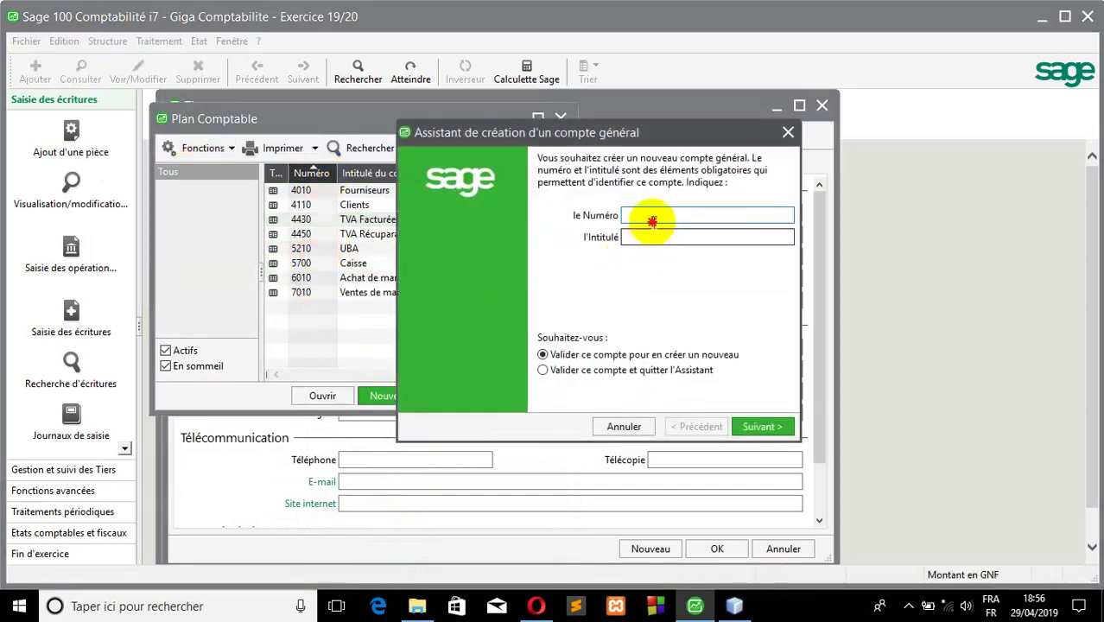
{"action": "left_click", "coordinate": [653, 222]}
{"action": "type", "text": "422"}
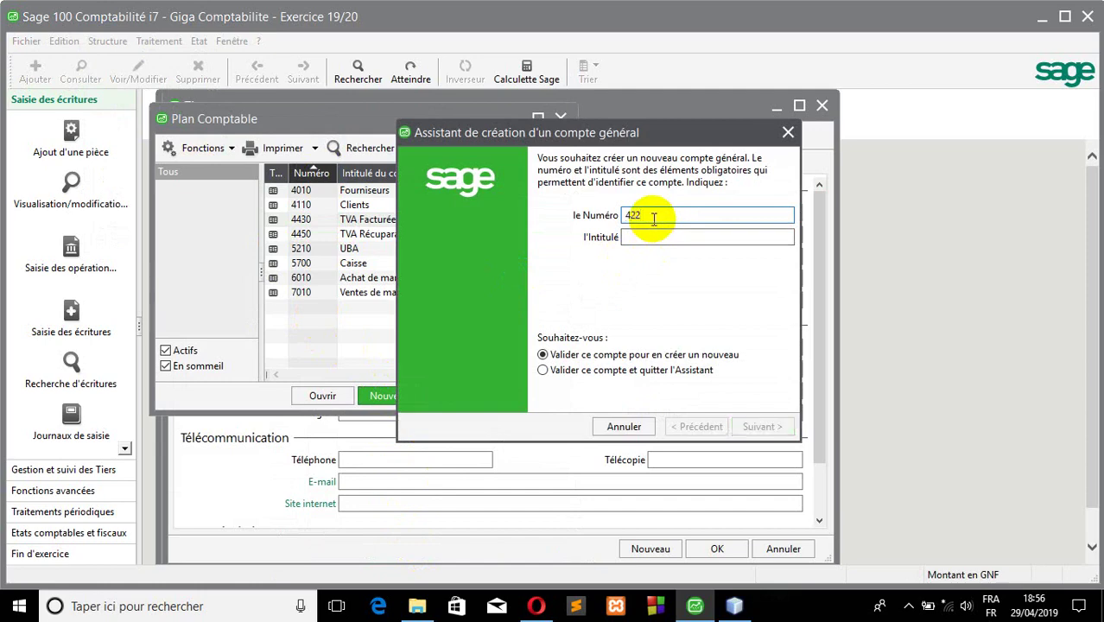
{"action": "left_click", "coordinate": [646, 238]}
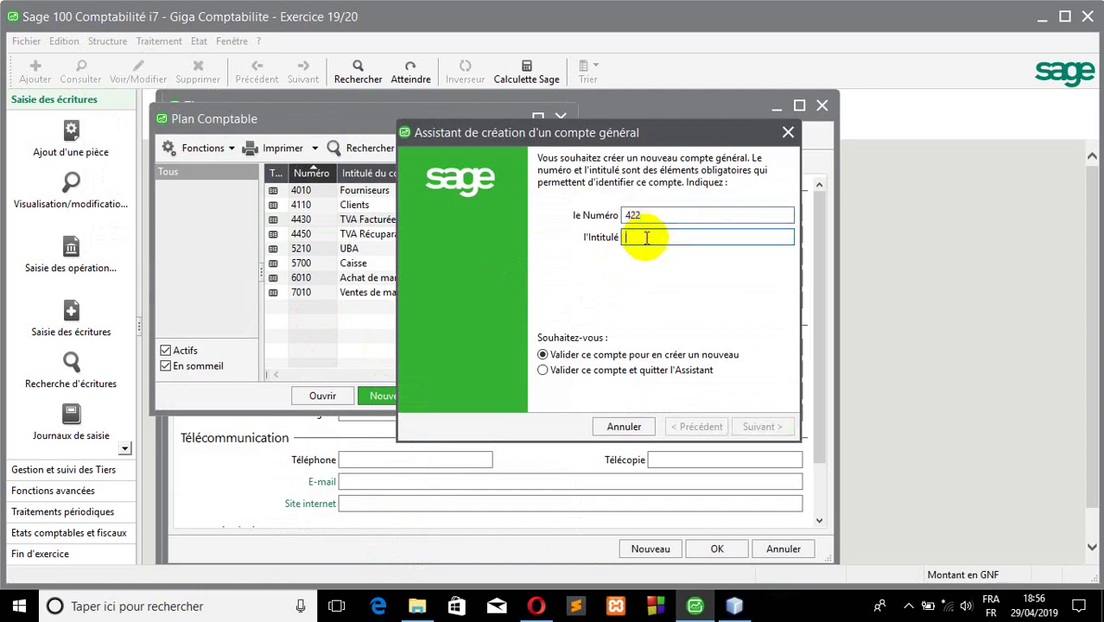
{"action": "type", "text": "Perso"}
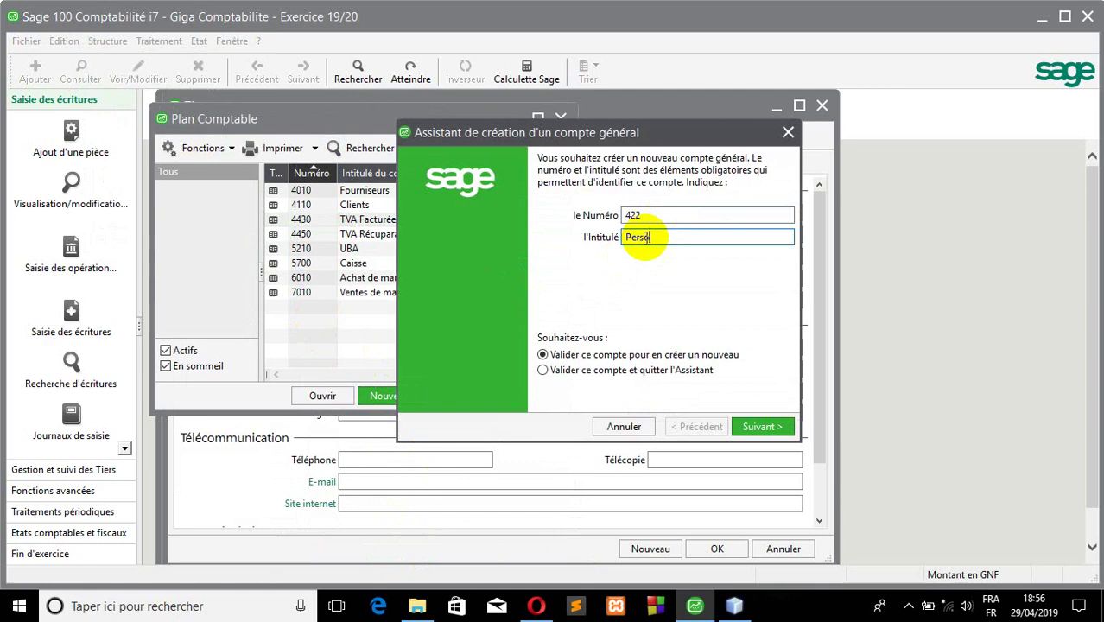
{"action": "type", "text": "nnels"}
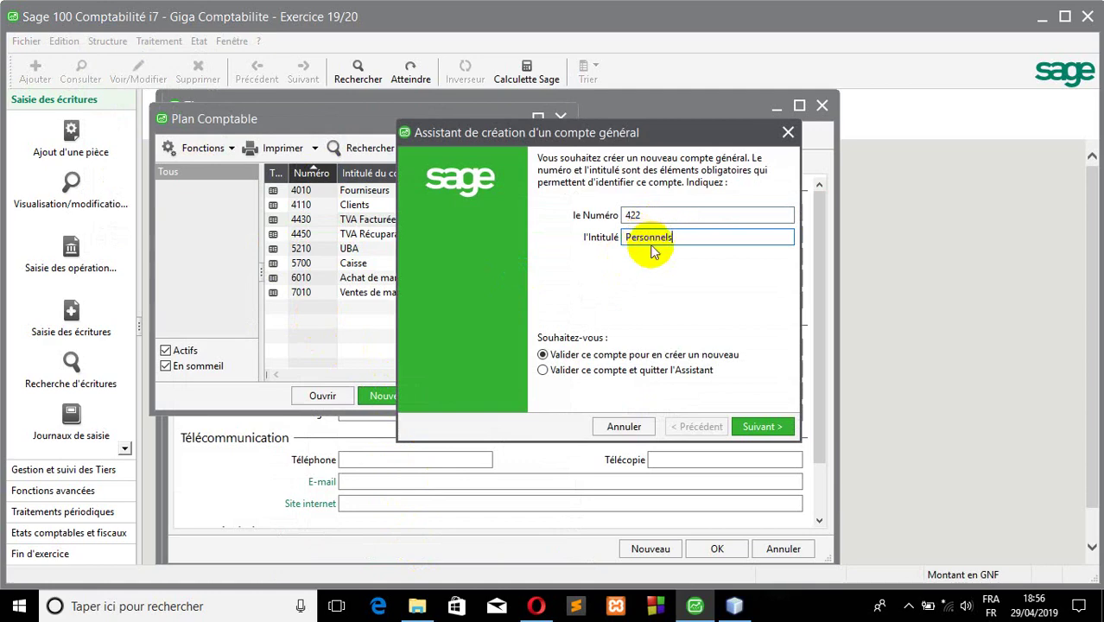
{"action": "left_click", "coordinate": [760, 426]}
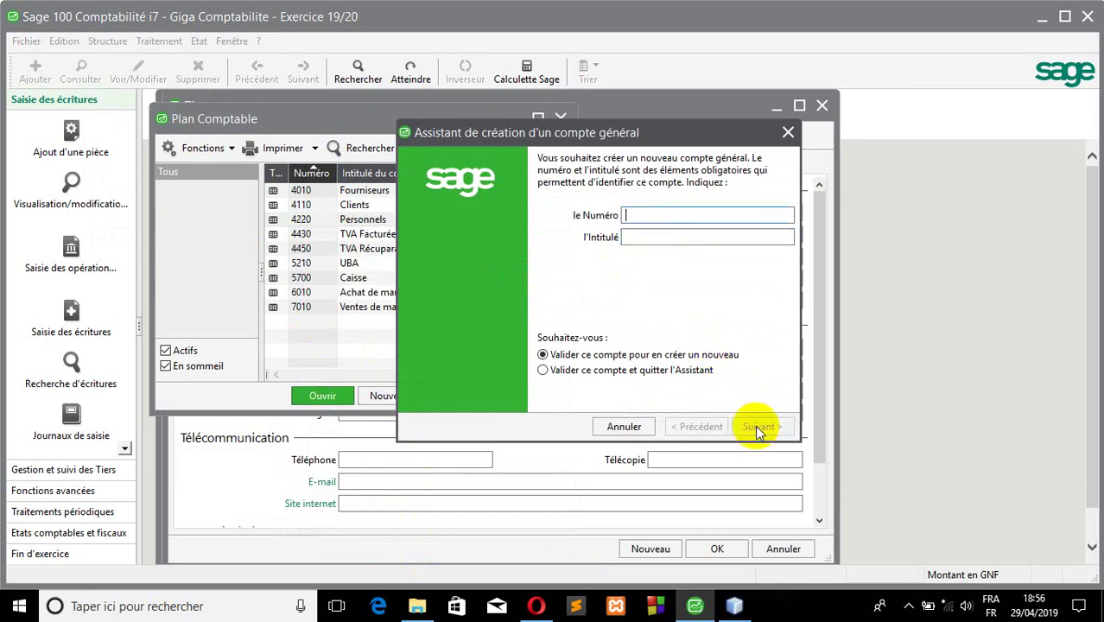
{"action": "left_click", "coordinate": [483, 486]}
{"action": "left_click", "coordinate": [786, 134]}
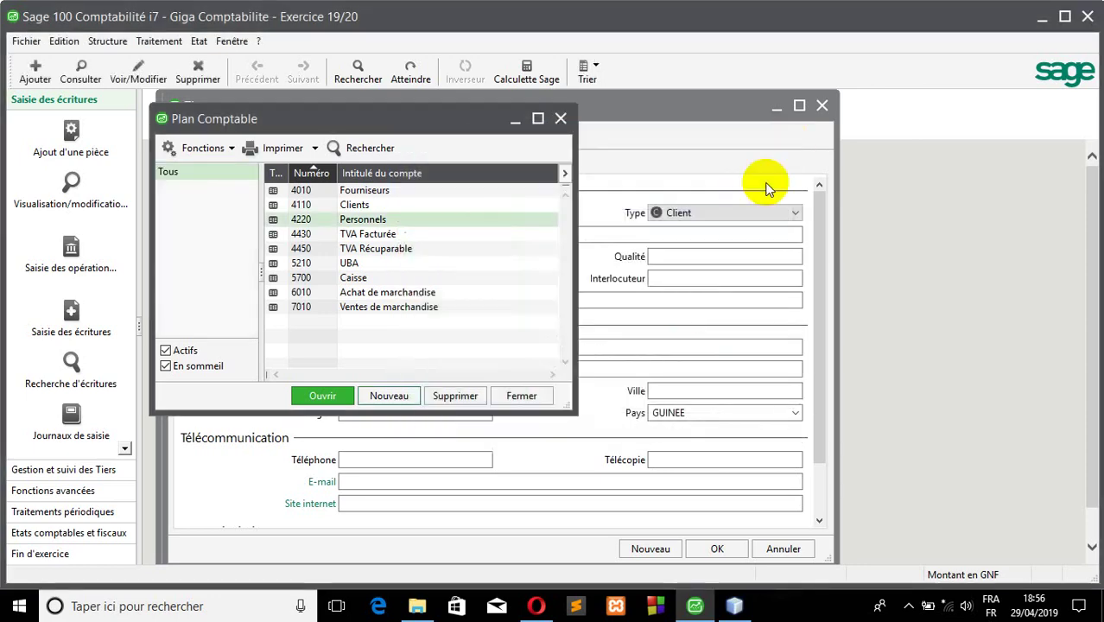
- Enter third-party account number S001 and set its type to Salarié
{"action": "left_click", "coordinate": [569, 128]}
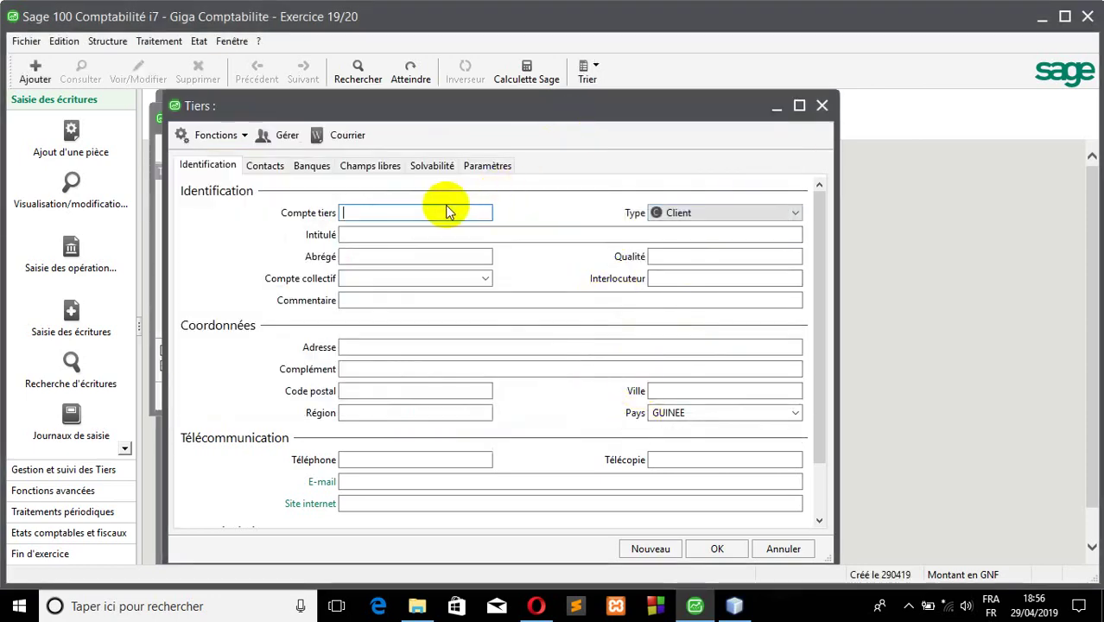
{"action": "type", "text": "S001"}
{"action": "left_click", "coordinate": [679, 216]}
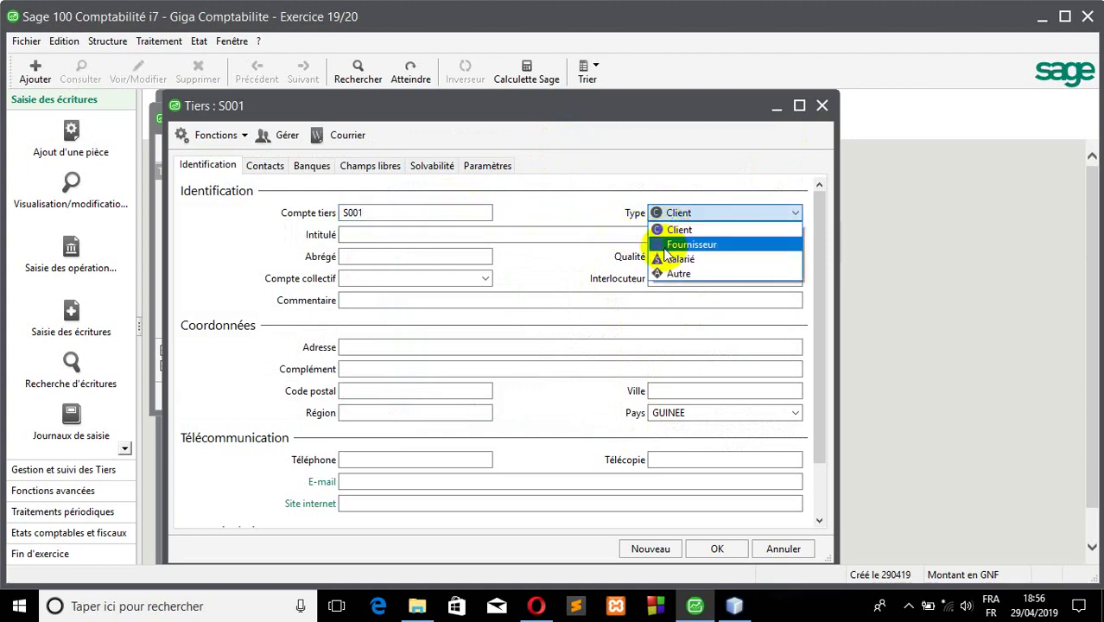
{"action": "left_click", "coordinate": [678, 244]}
{"action": "left_click", "coordinate": [674, 216]}
{"action": "left_click", "coordinate": [679, 259]}
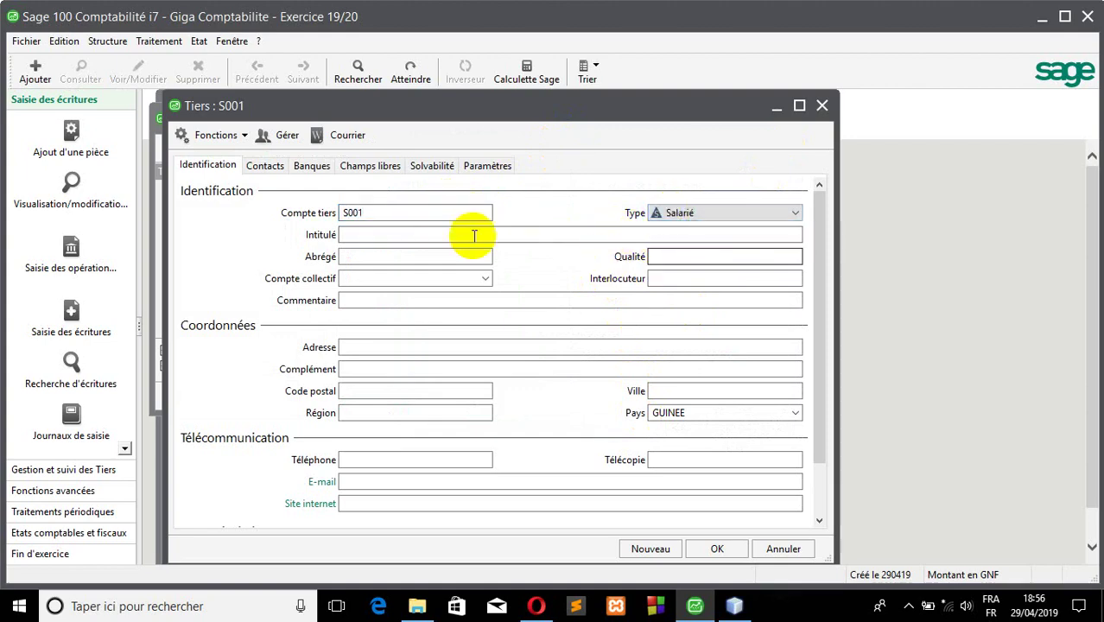
- Title S001 with the employee's full name, attach collective 4220, and save, accepting the prompt
{"action": "left_click", "coordinate": [443, 235]}
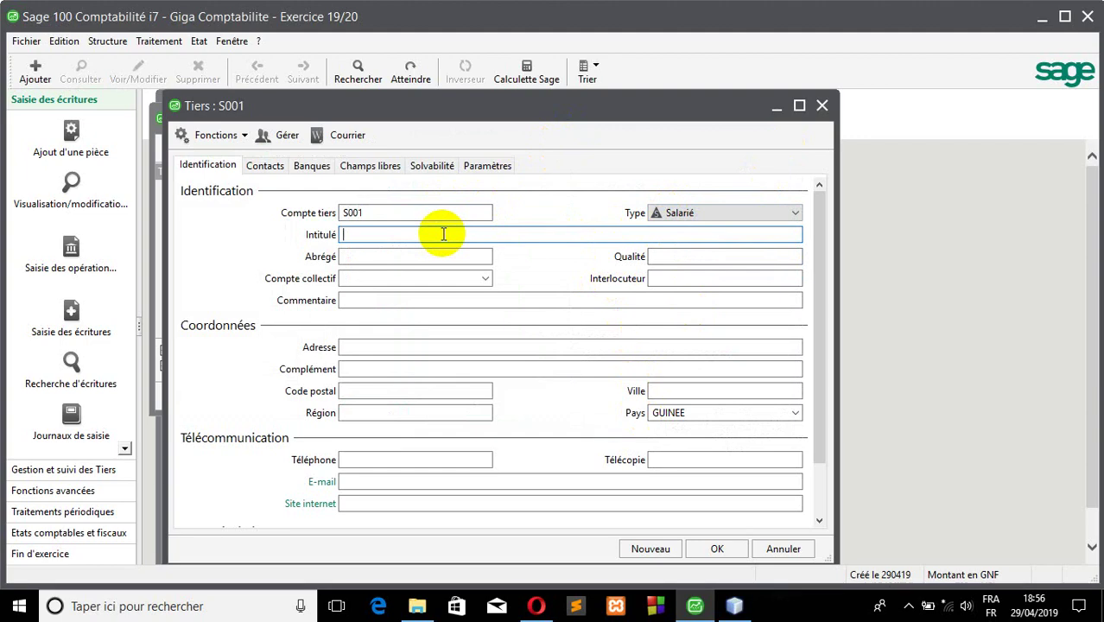
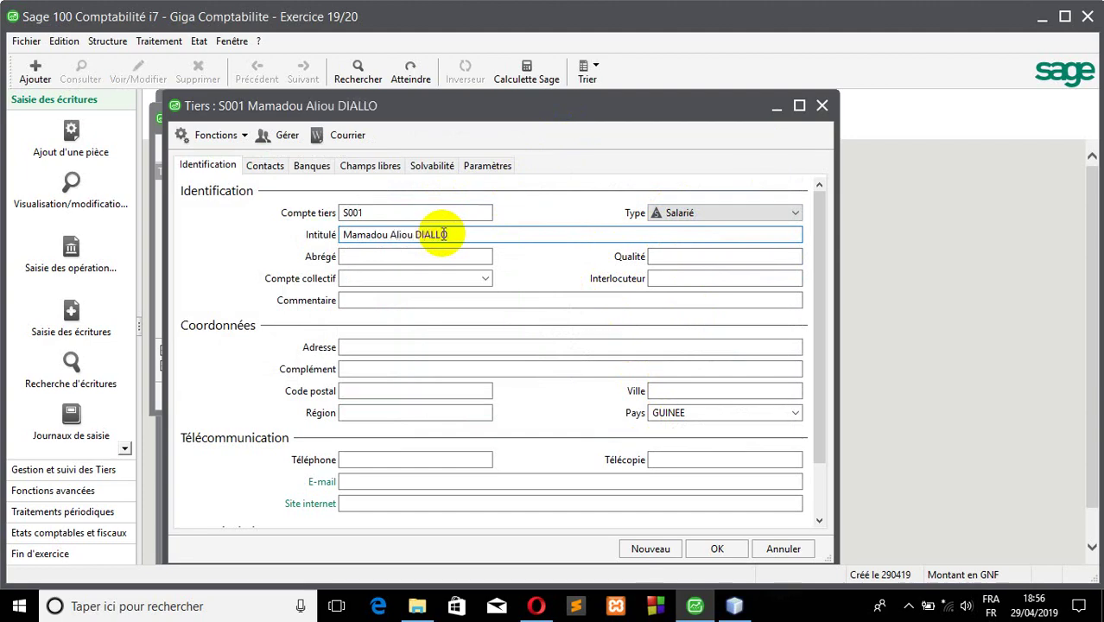
{"action": "left_click", "coordinate": [468, 275]}
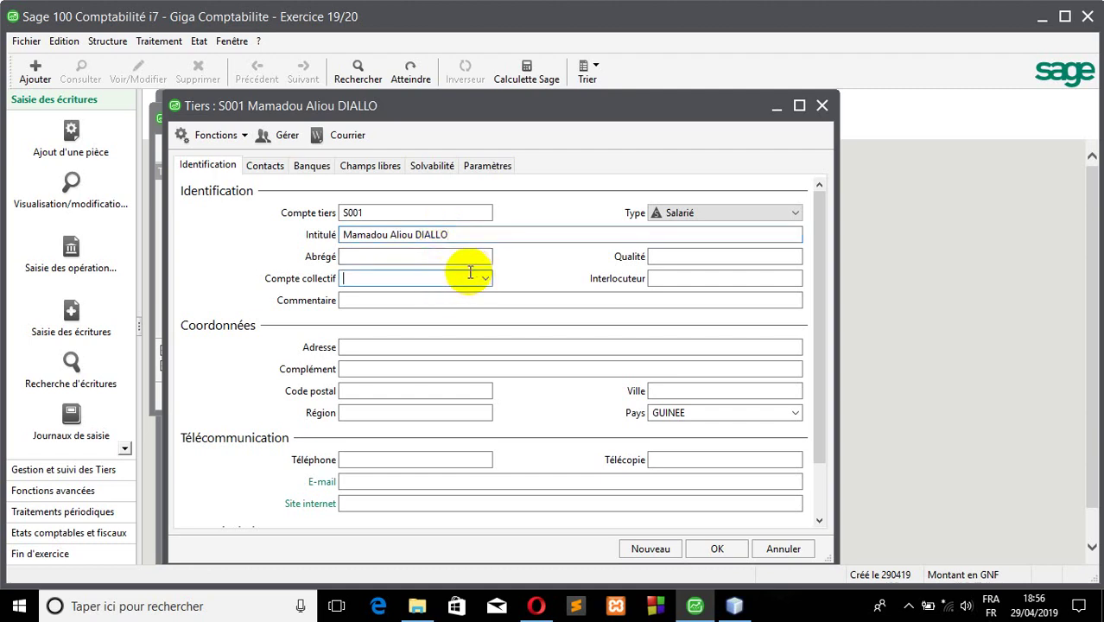
{"action": "type", "text": "4220 Personnels"}
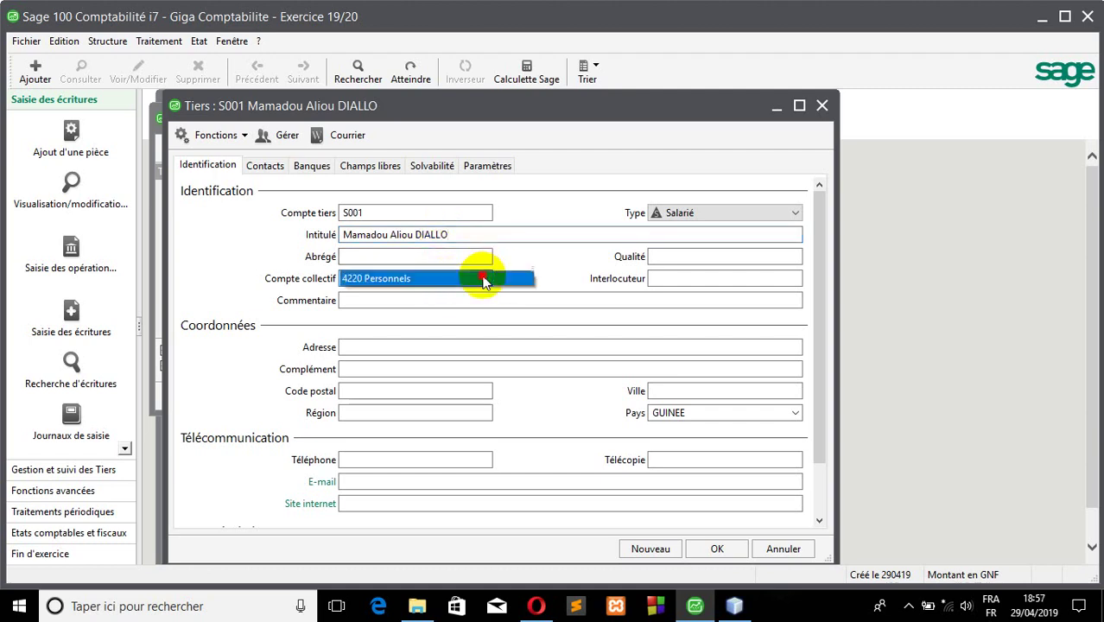
{"action": "left_click", "coordinate": [482, 278]}
{"action": "left_click", "coordinate": [707, 557]}
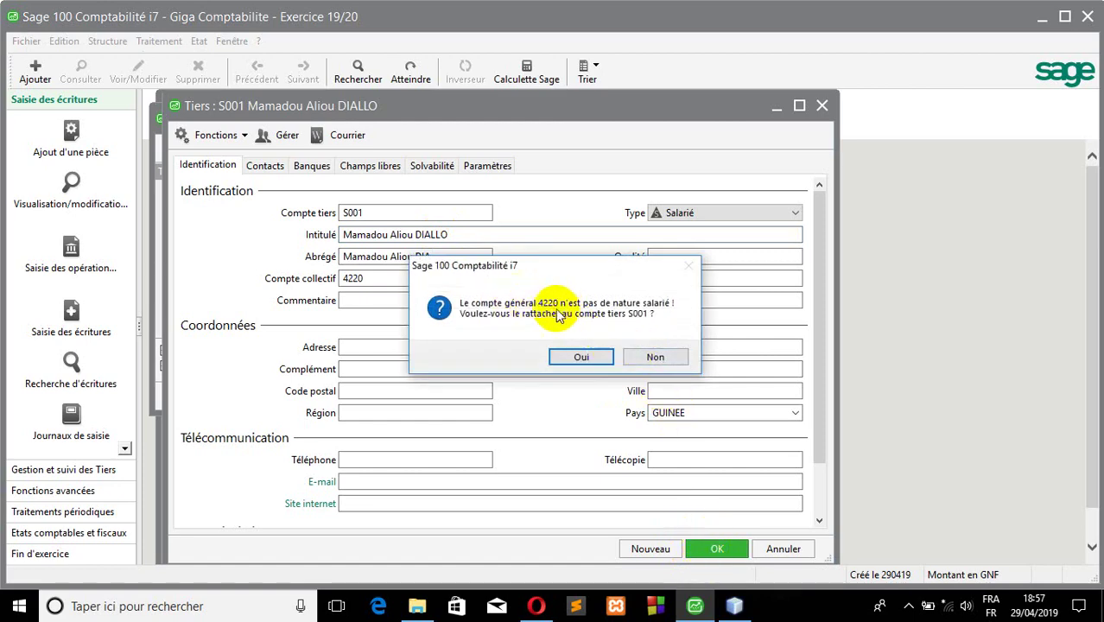
{"action": "left_click", "coordinate": [582, 359]}
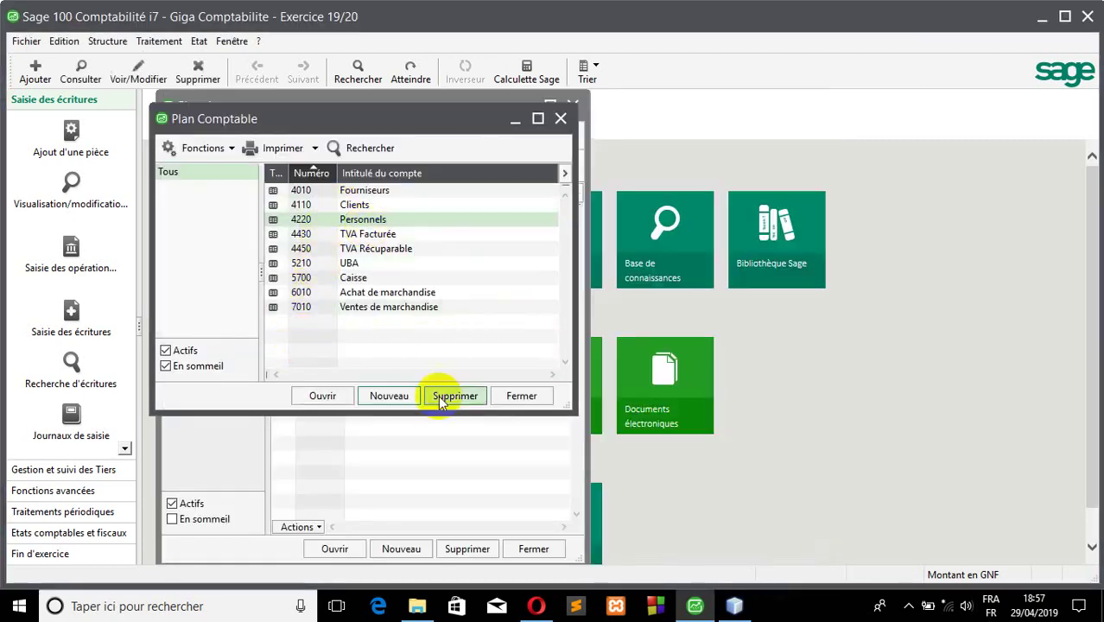
{"action": "left_click", "coordinate": [454, 473]}
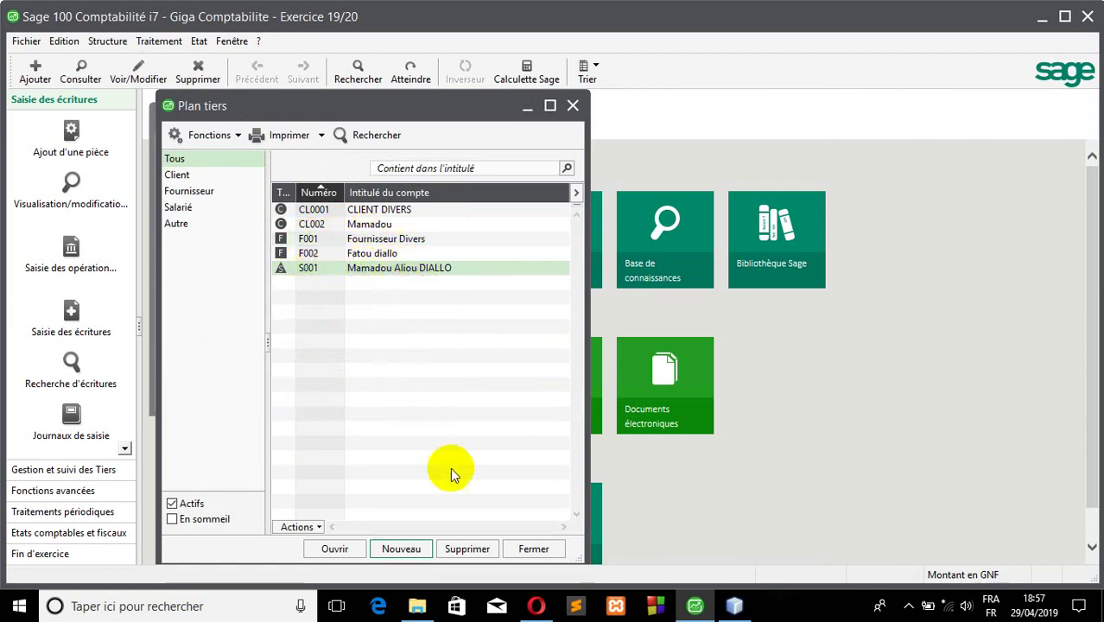
- Create the Achats purchase journal ACH titled Journal Achat
{"action": "left_click", "coordinate": [108, 41]}
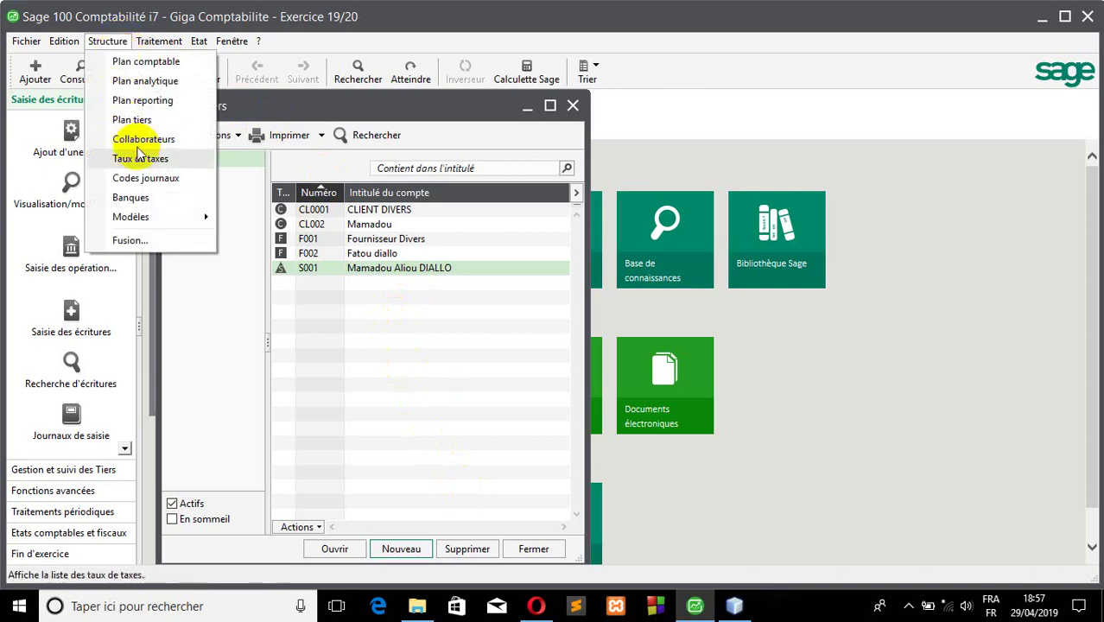
{"action": "left_click", "coordinate": [153, 179]}
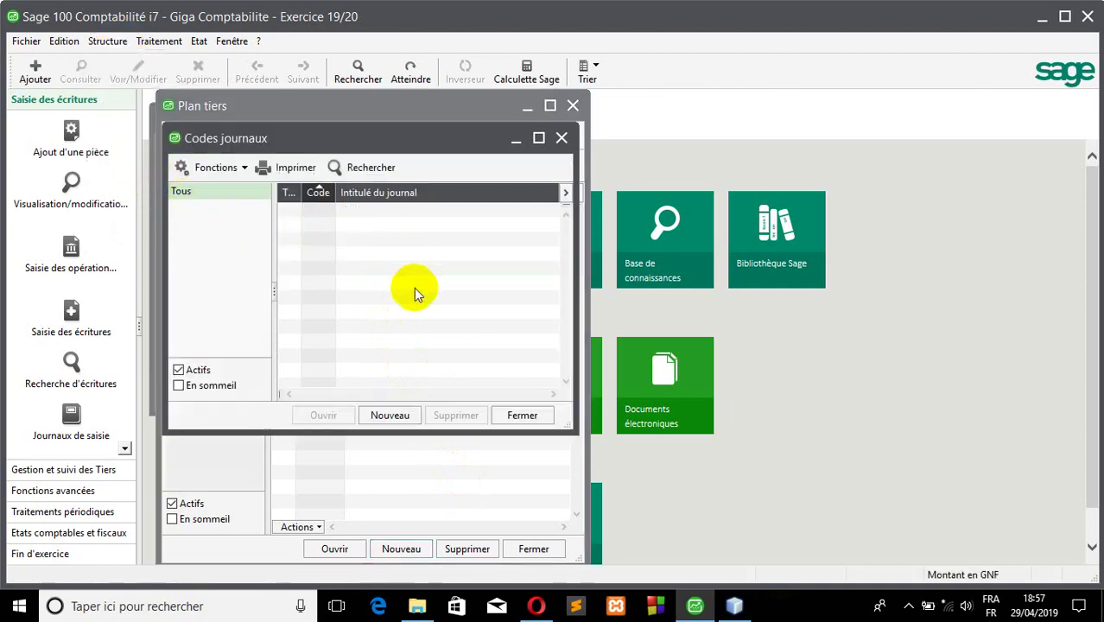
{"action": "left_click", "coordinate": [410, 417]}
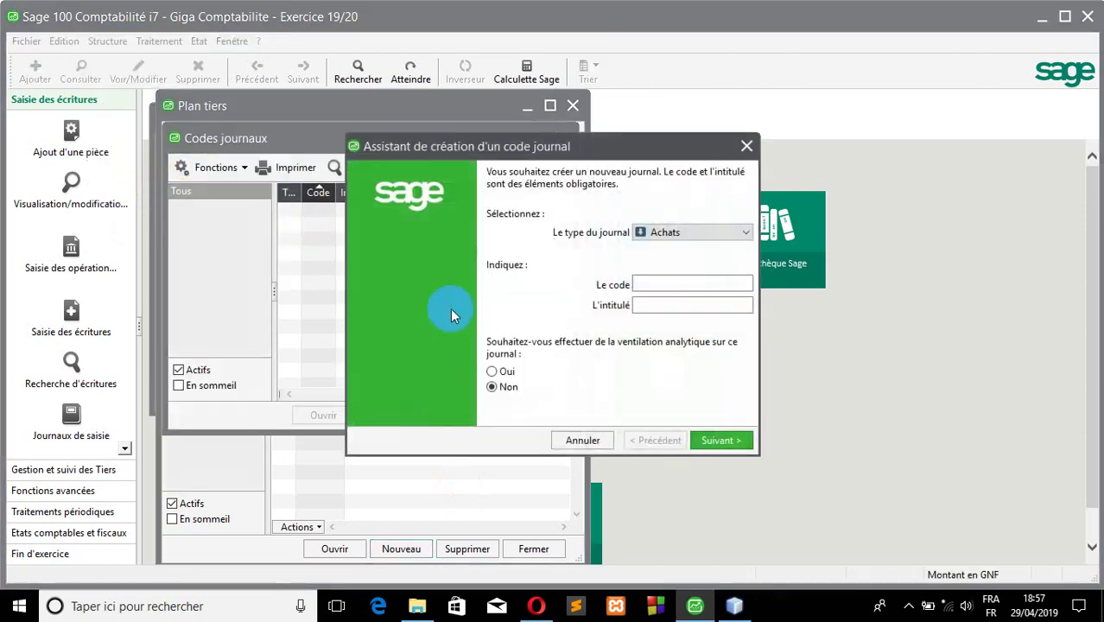
{"action": "left_click", "coordinate": [669, 232]}
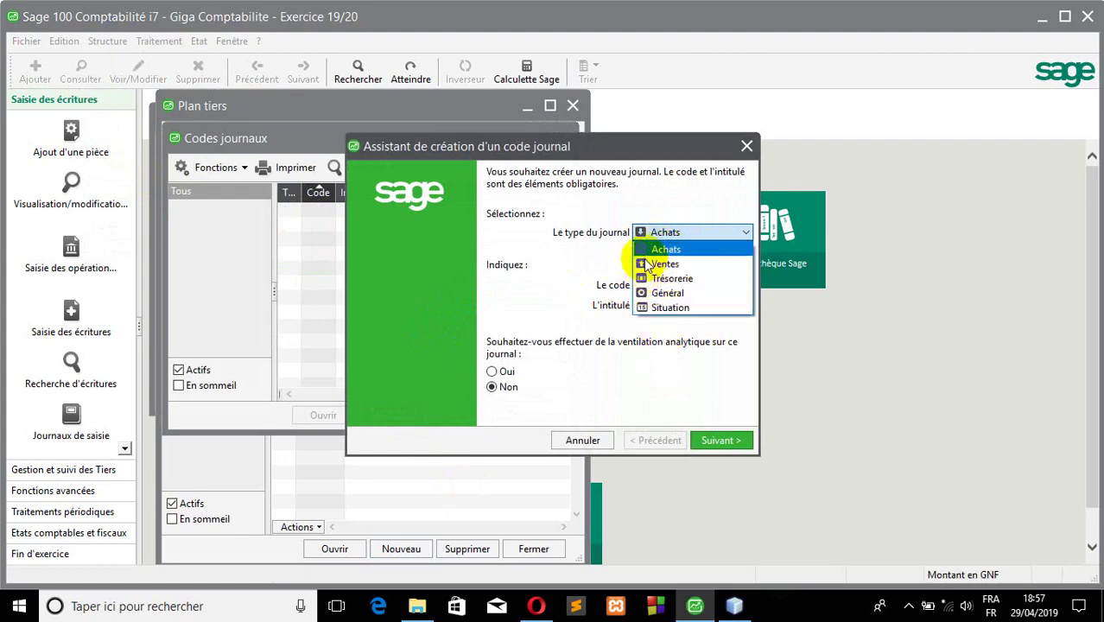
{"action": "left_click", "coordinate": [653, 249]}
{"action": "left_click", "coordinate": [642, 284]}
{"action": "type", "text": "A"}
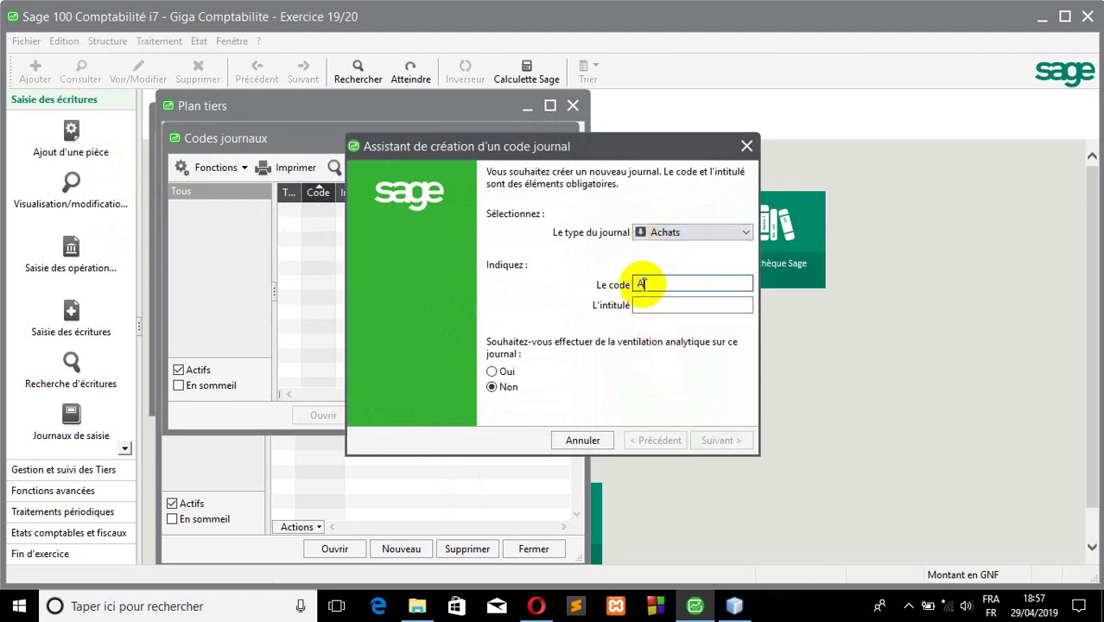
{"action": "type", "text": "CHAT"}
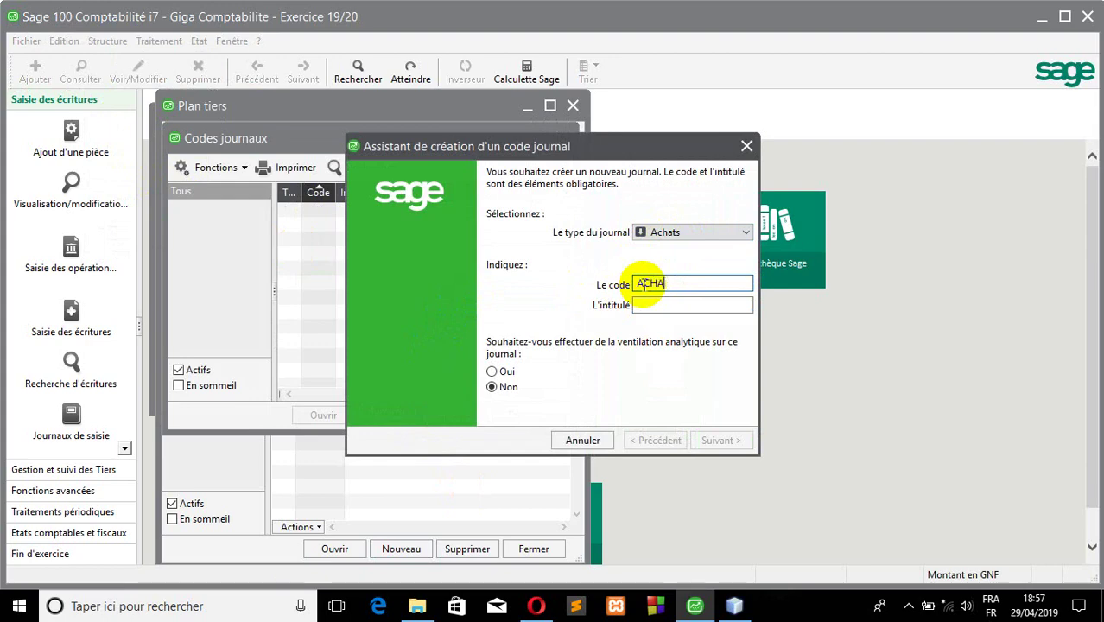
{"action": "left_click", "coordinate": [684, 304]}
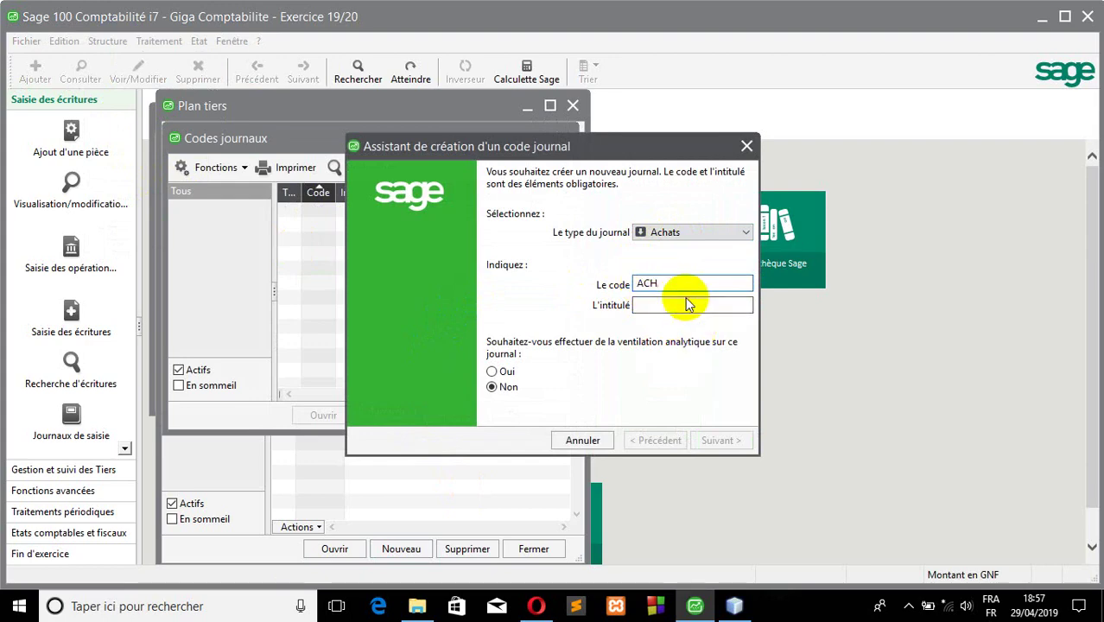
{"action": "type", "text": "Journal Achat"}
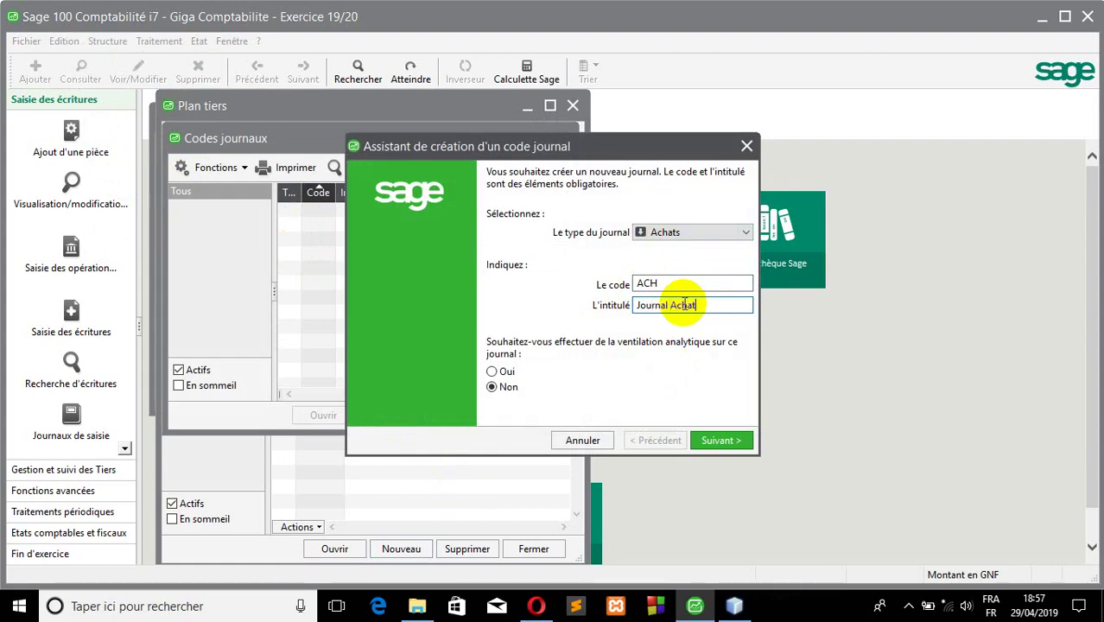
{"action": "left_click", "coordinate": [721, 439]}
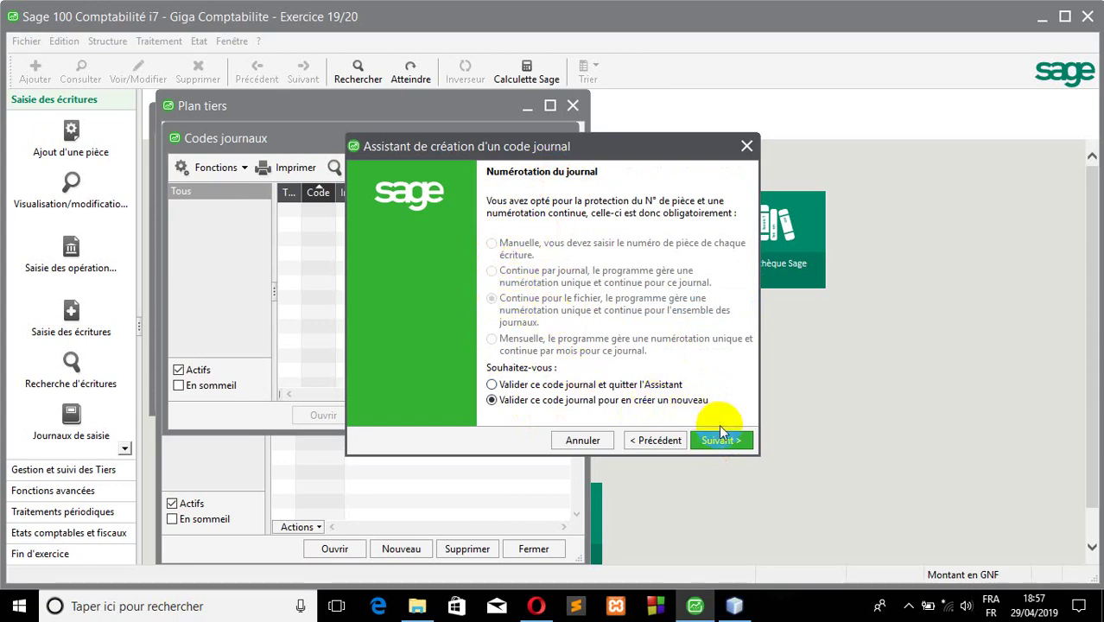
{"action": "left_click", "coordinate": [716, 441]}
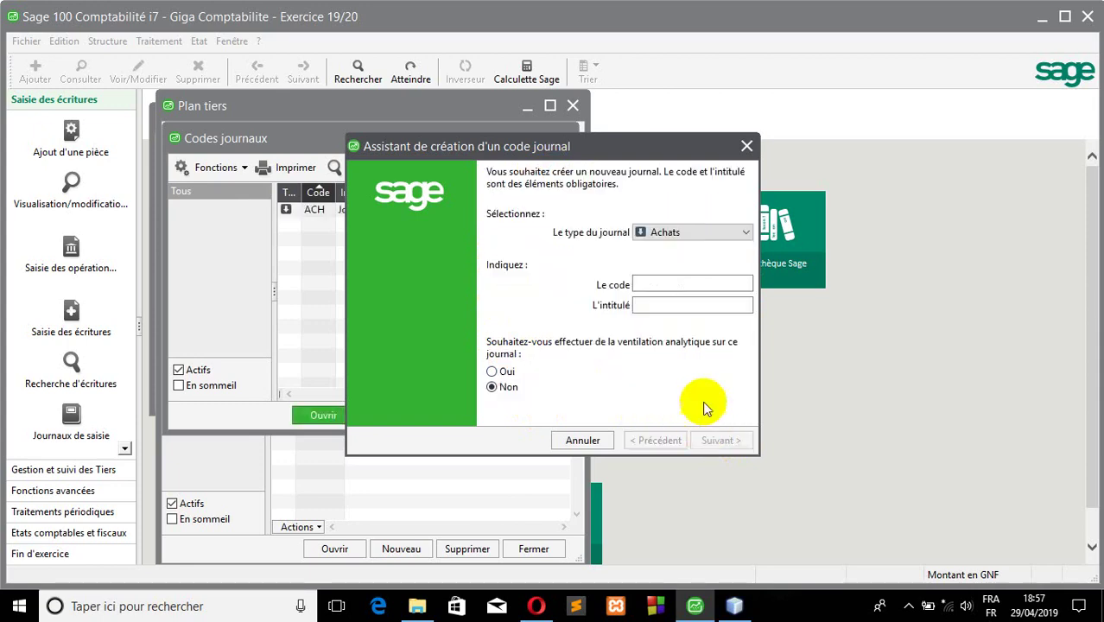
- Create a Ventes sales journal VTE titled JOURNAL VENTE
{"action": "left_click_drag", "start_coordinate": [584, 147], "coordinate": [720, 143]}
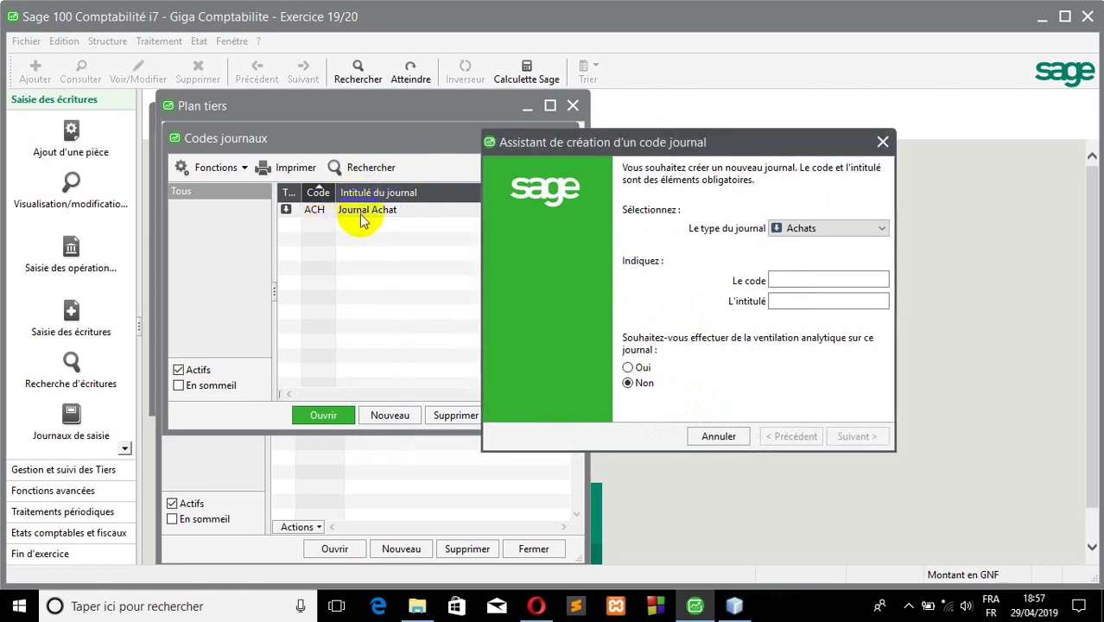
{"action": "left_click", "coordinate": [816, 233]}
{"action": "left_click", "coordinate": [802, 256]}
{"action": "left_click", "coordinate": [781, 278]}
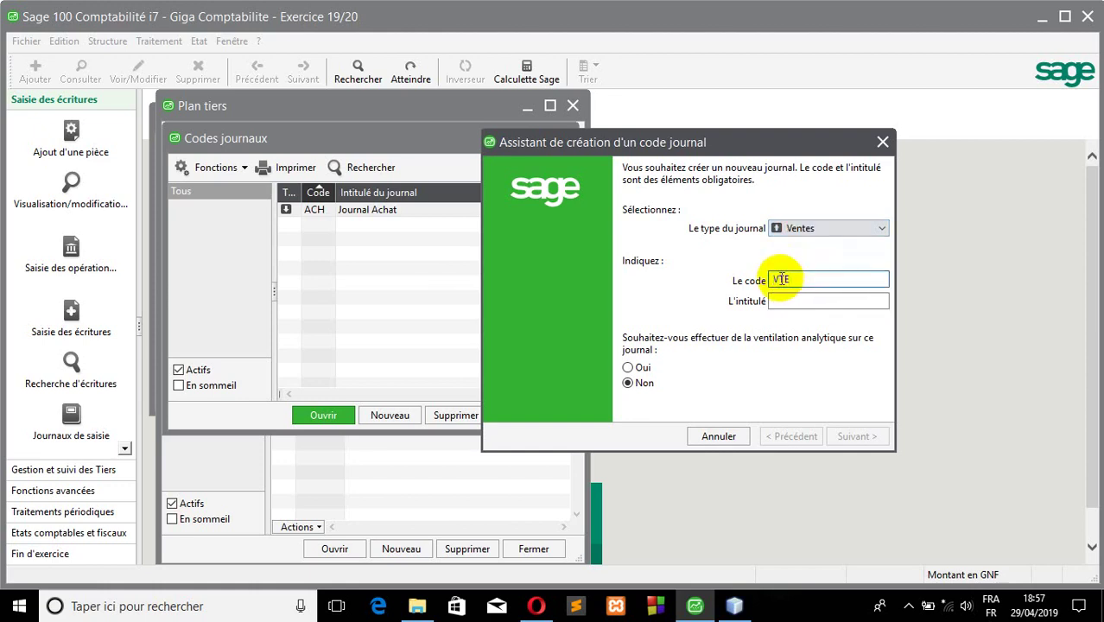
{"action": "left_click", "coordinate": [824, 301]}
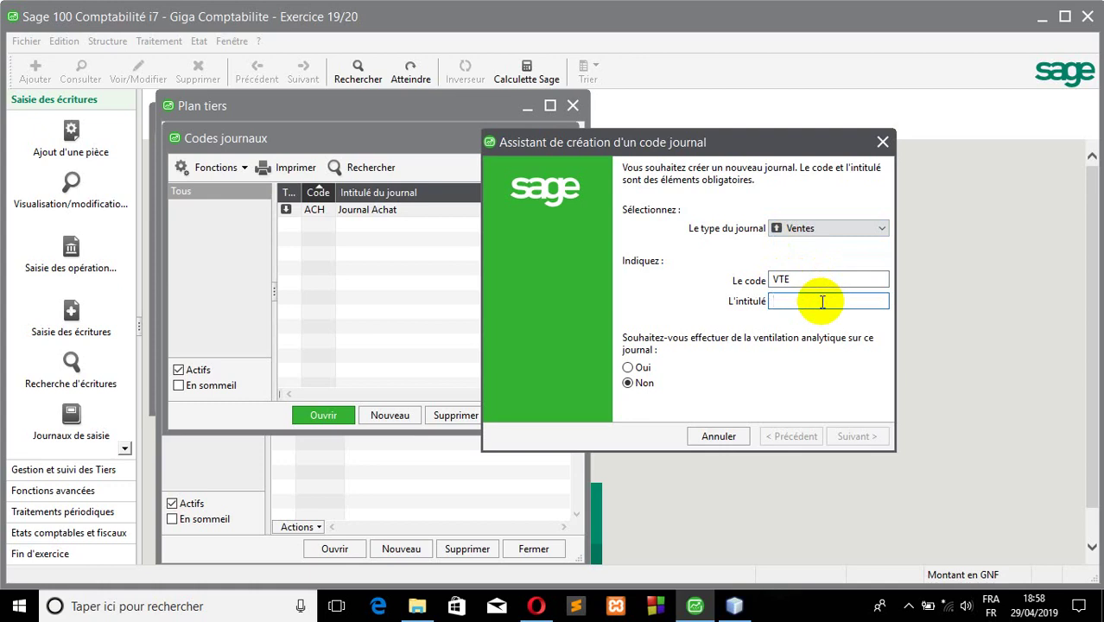
{"action": "type", "text": "JOURNAL  VENTE"}
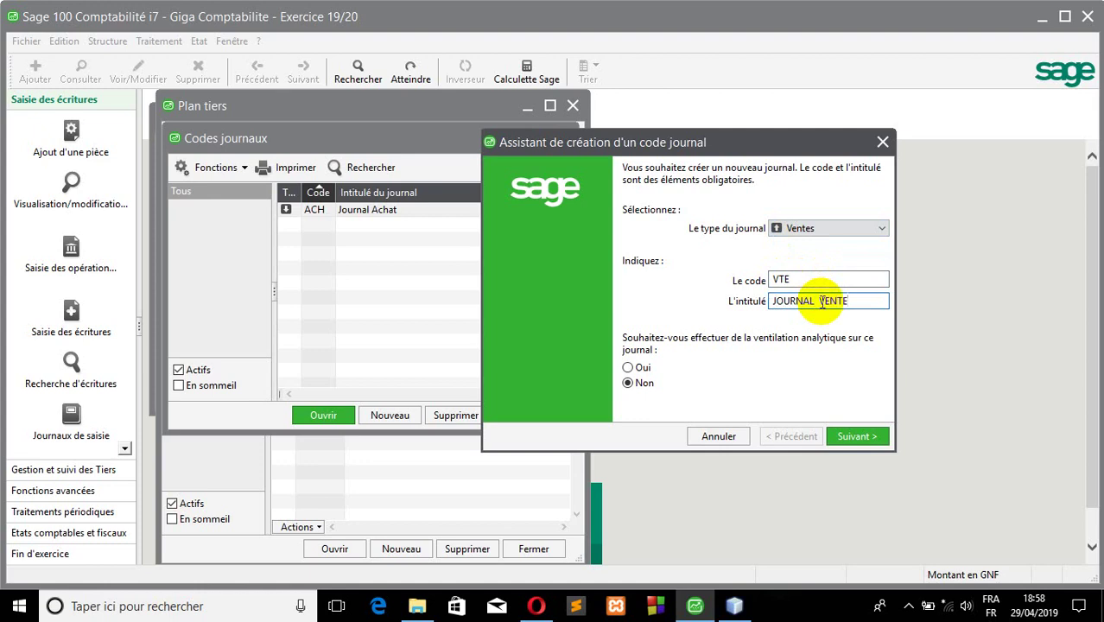
{"action": "left_click", "coordinate": [854, 437]}
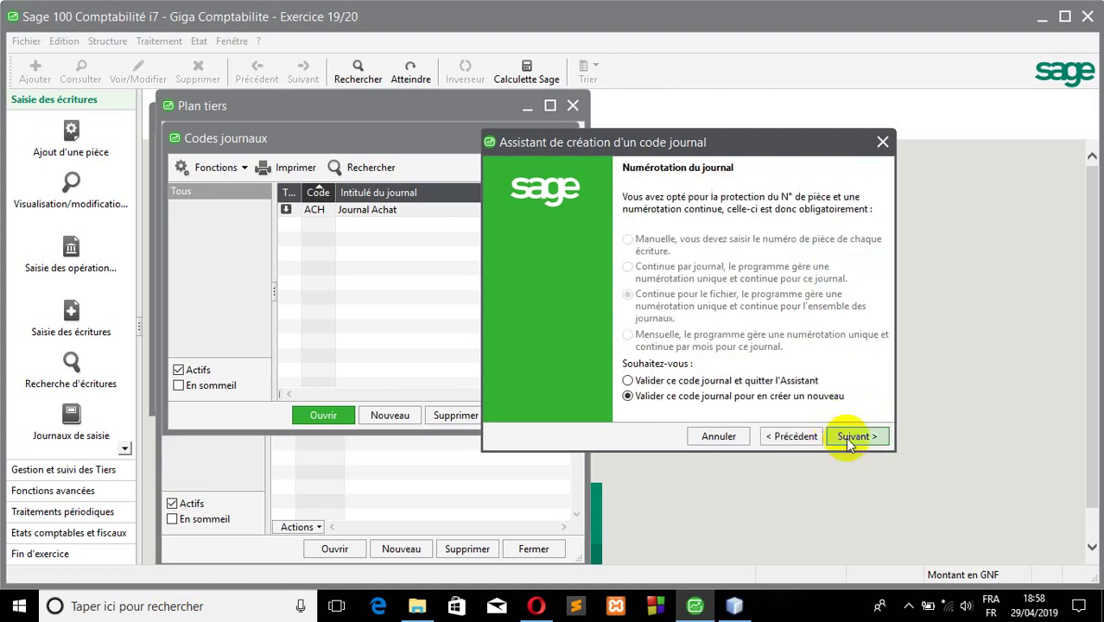
{"action": "left_click", "coordinate": [847, 437]}
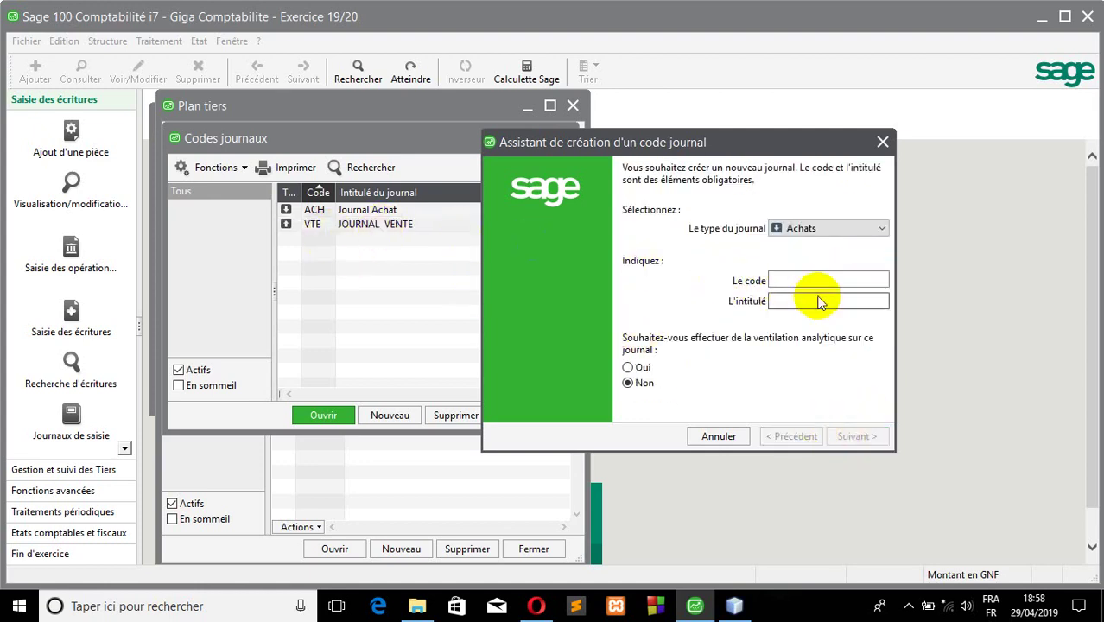
- Start a Trésorerie journal with code CAS and title CAISSE
{"action": "left_click", "coordinate": [803, 231]}
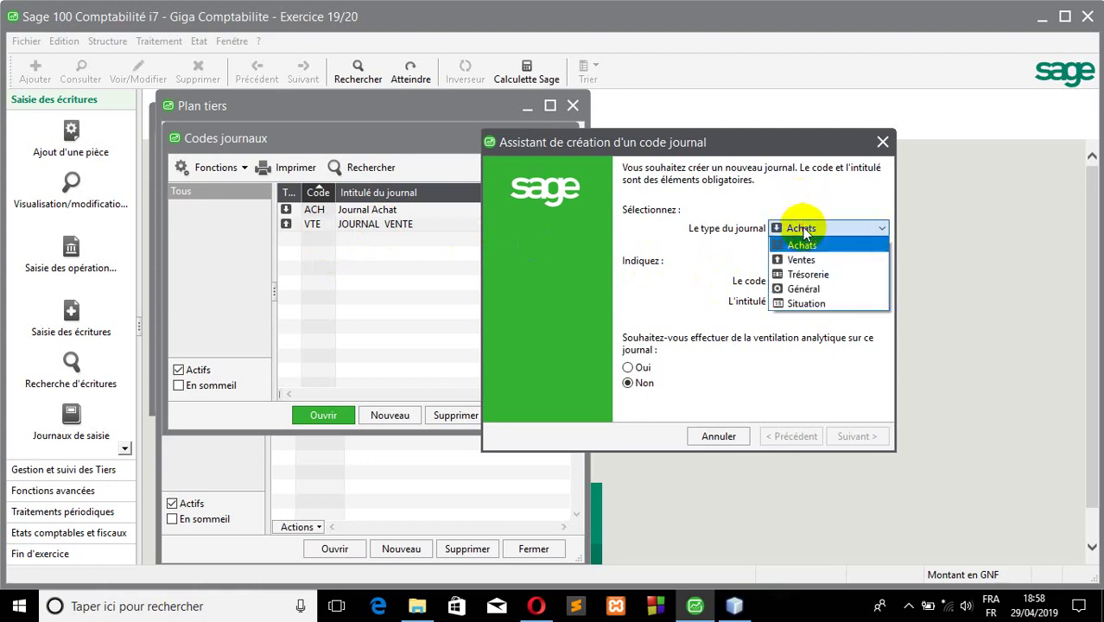
{"action": "left_click", "coordinate": [784, 273]}
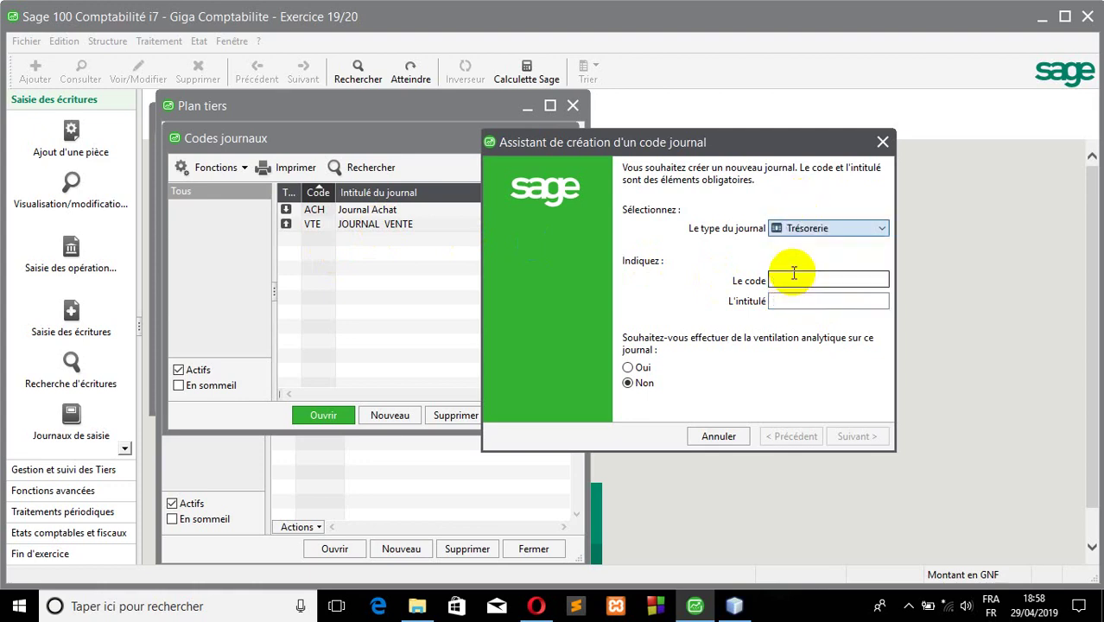
{"action": "left_click", "coordinate": [787, 279]}
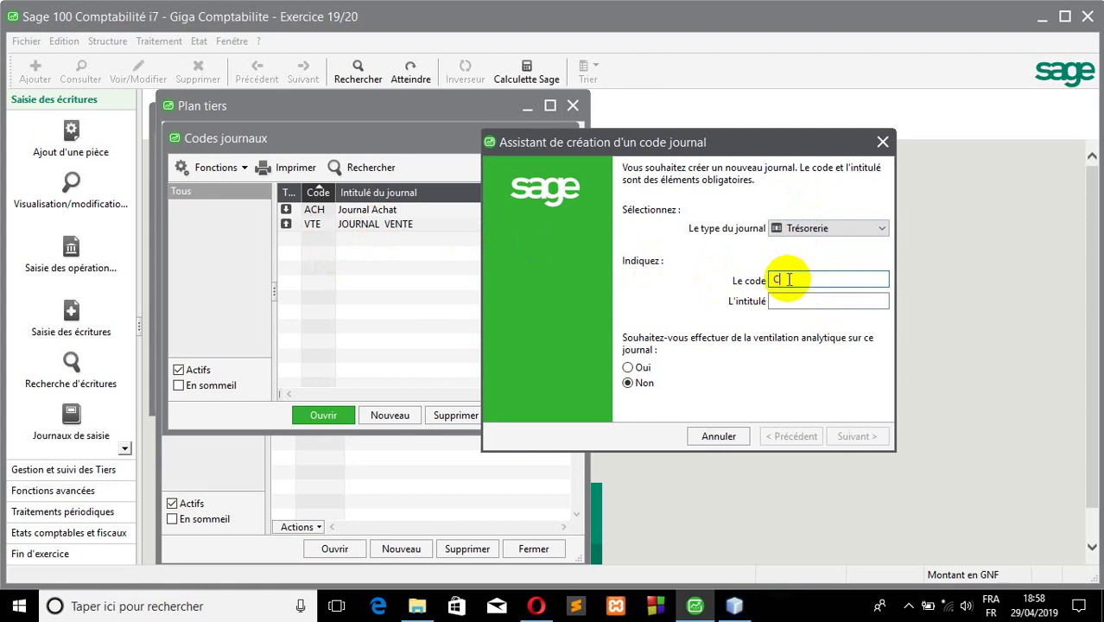
{"action": "type", "text": "CAS"}
{"action": "left_click", "coordinate": [795, 297]}
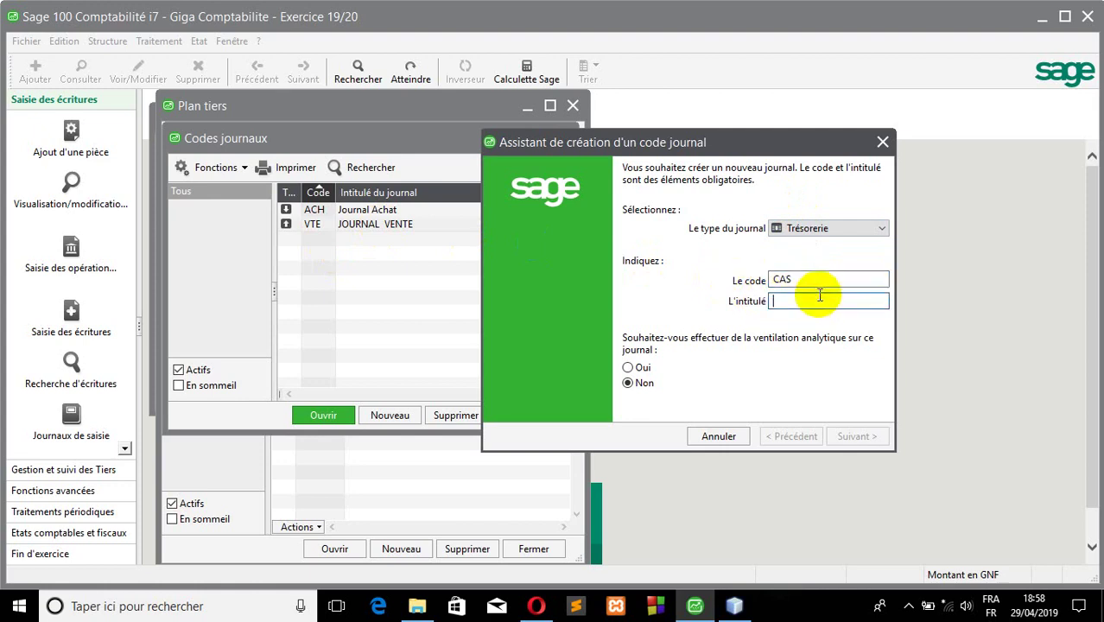
{"action": "type", "text": "CAISSE"}
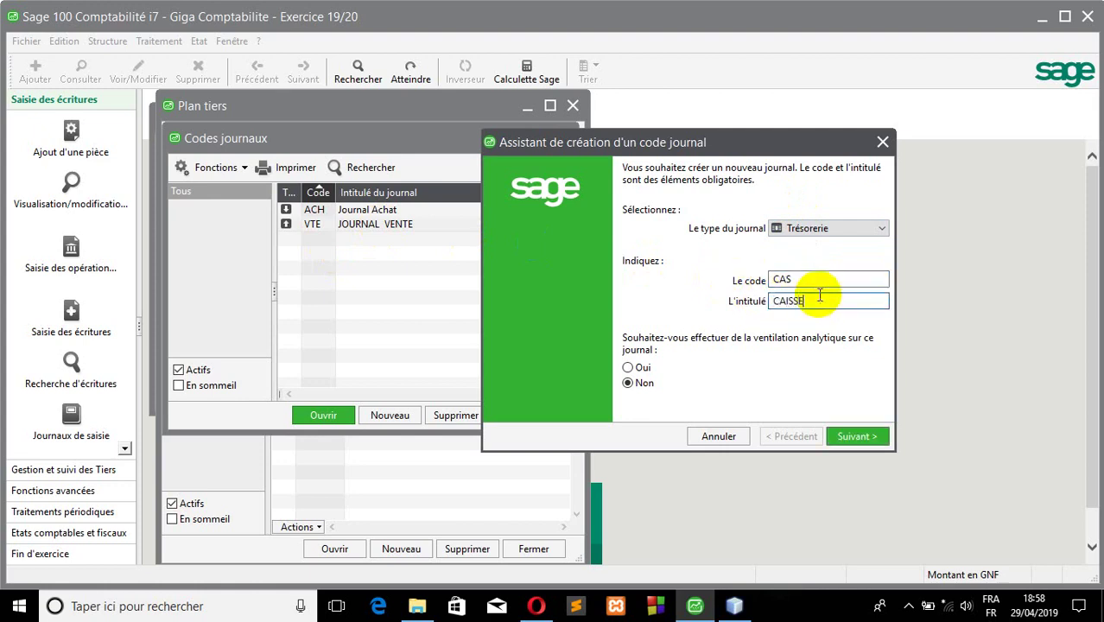
{"action": "left_click", "coordinate": [856, 436]}
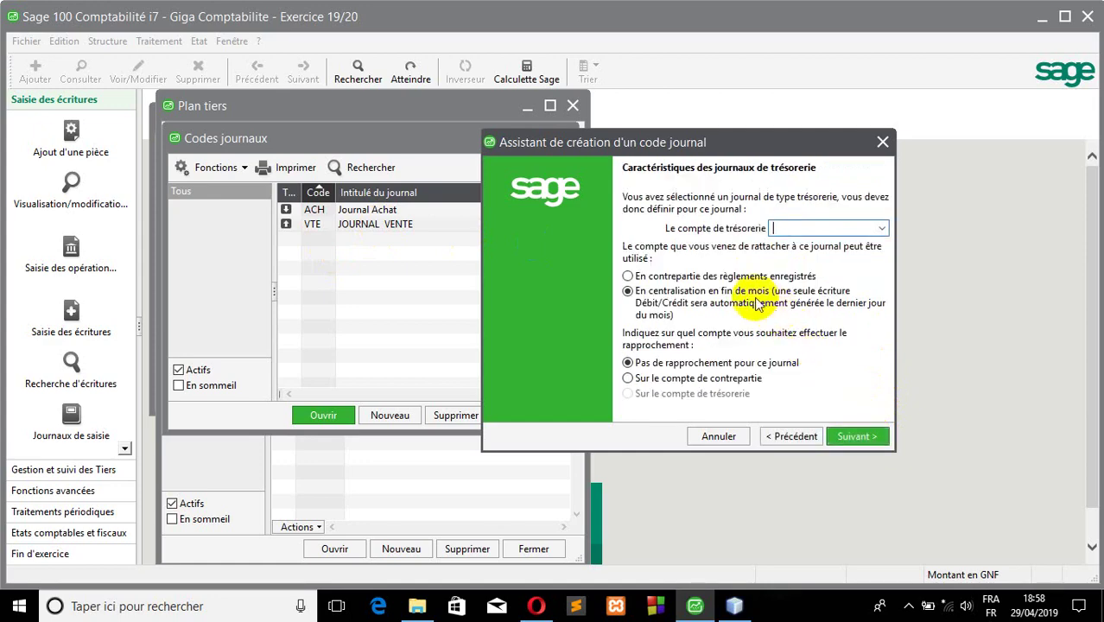
- Link CAS to account 5700 Caisse, posting as counterpart of payments, and save it
{"action": "left_click", "coordinate": [782, 227]}
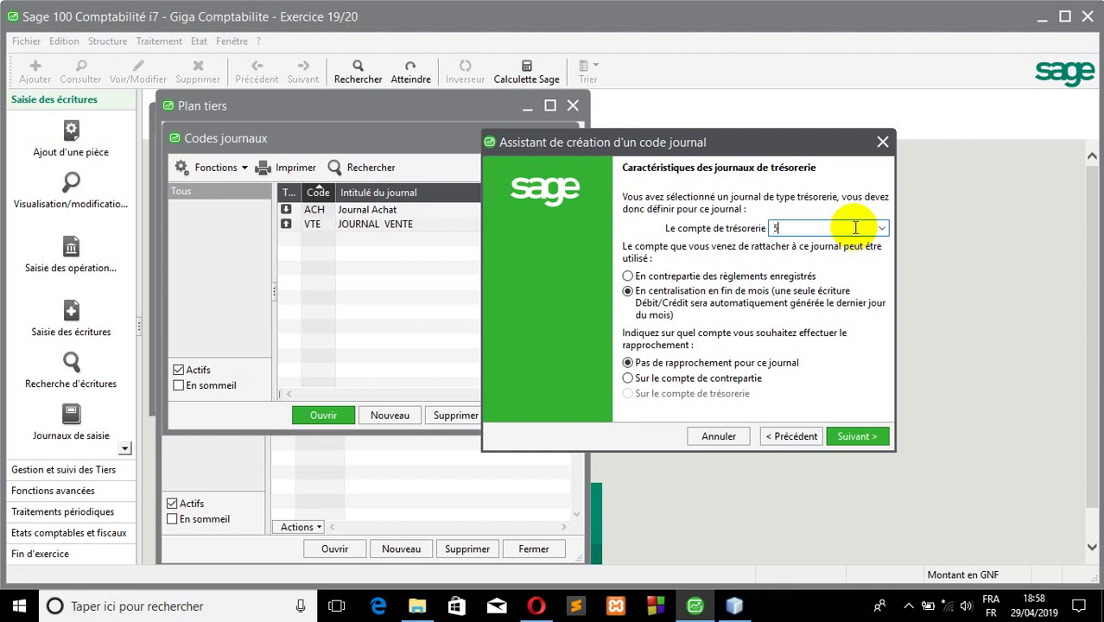
{"action": "left_click", "coordinate": [879, 228]}
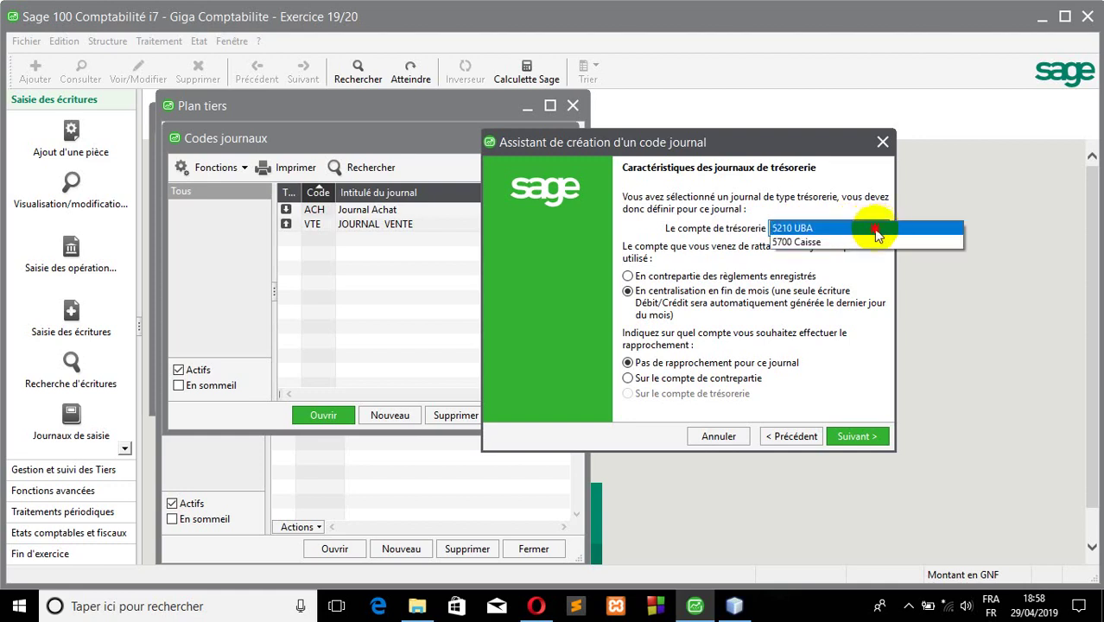
{"action": "left_click", "coordinate": [826, 243]}
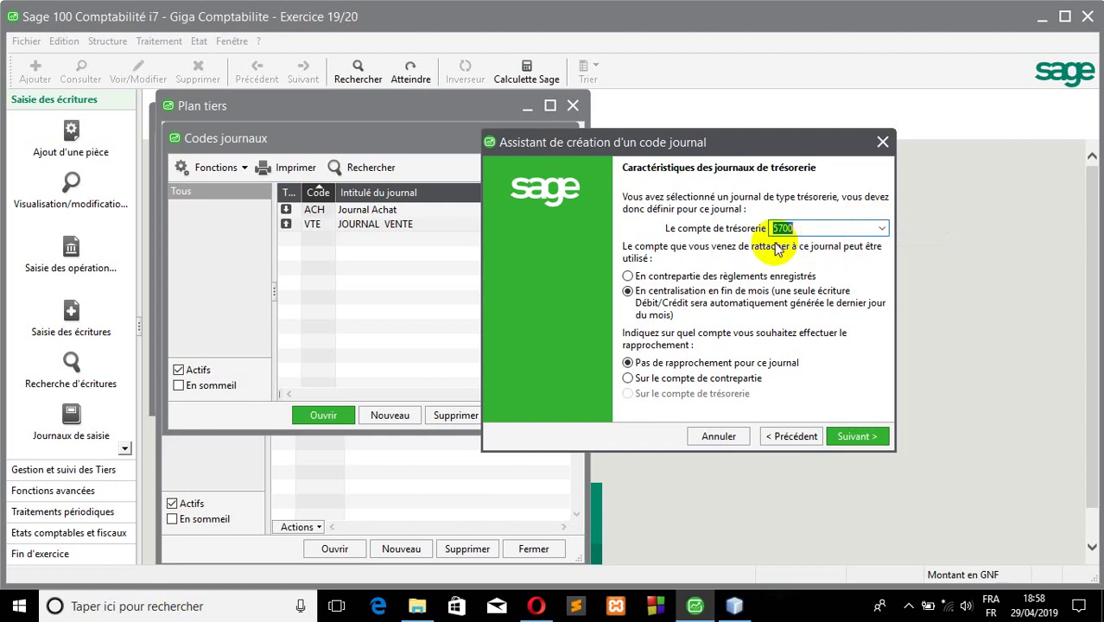
{"action": "left_click", "coordinate": [638, 277]}
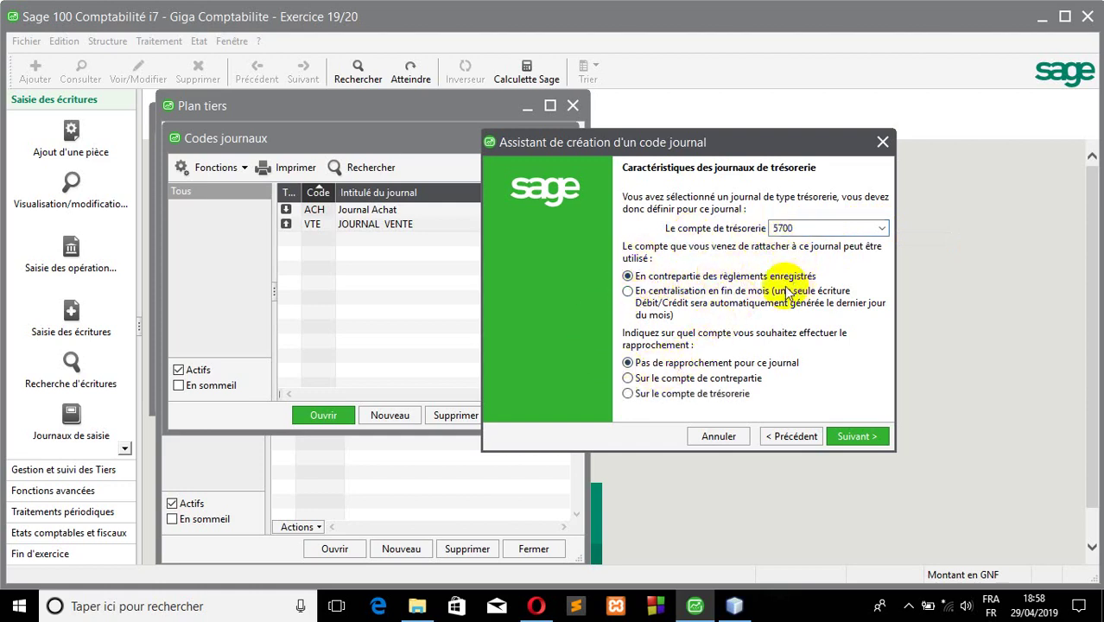
{"action": "left_click", "coordinate": [854, 436]}
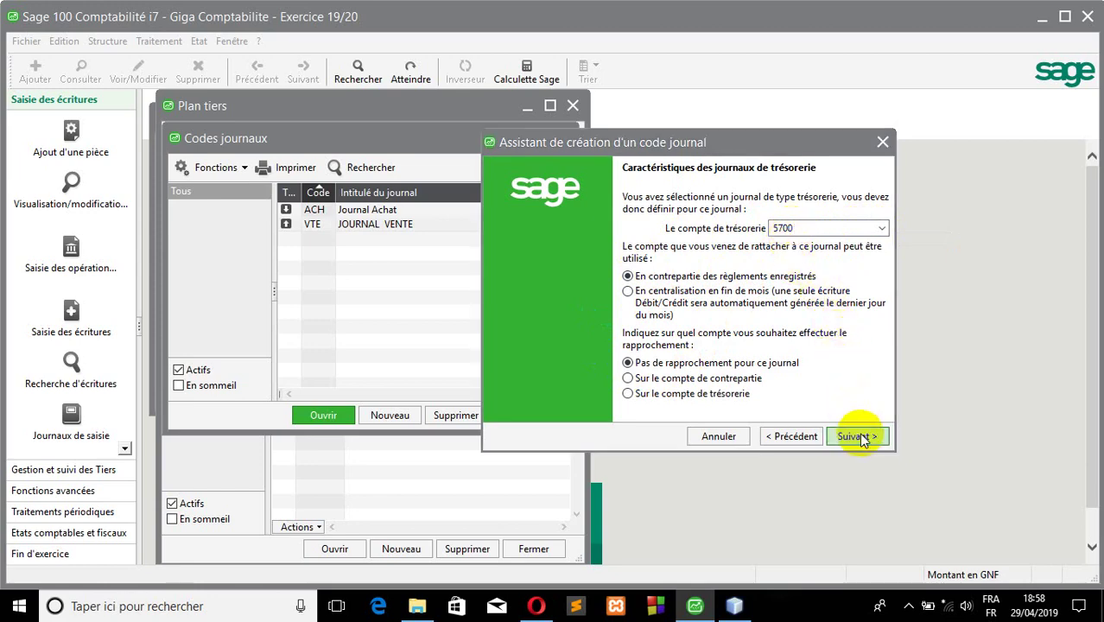
{"action": "left_click", "coordinate": [592, 357]}
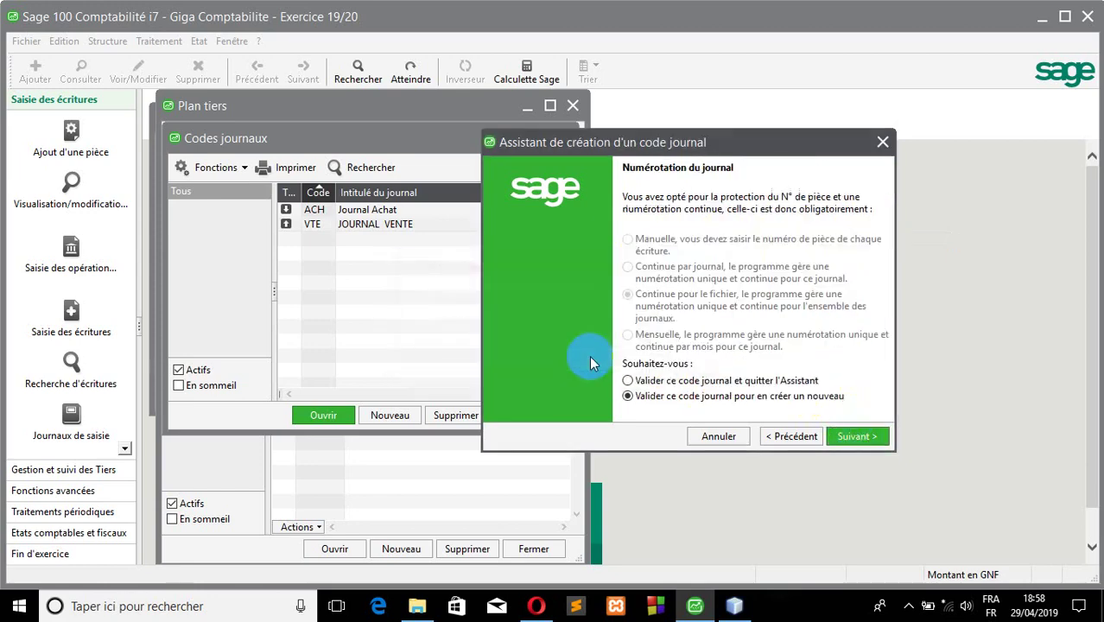
{"action": "left_click", "coordinate": [855, 436]}
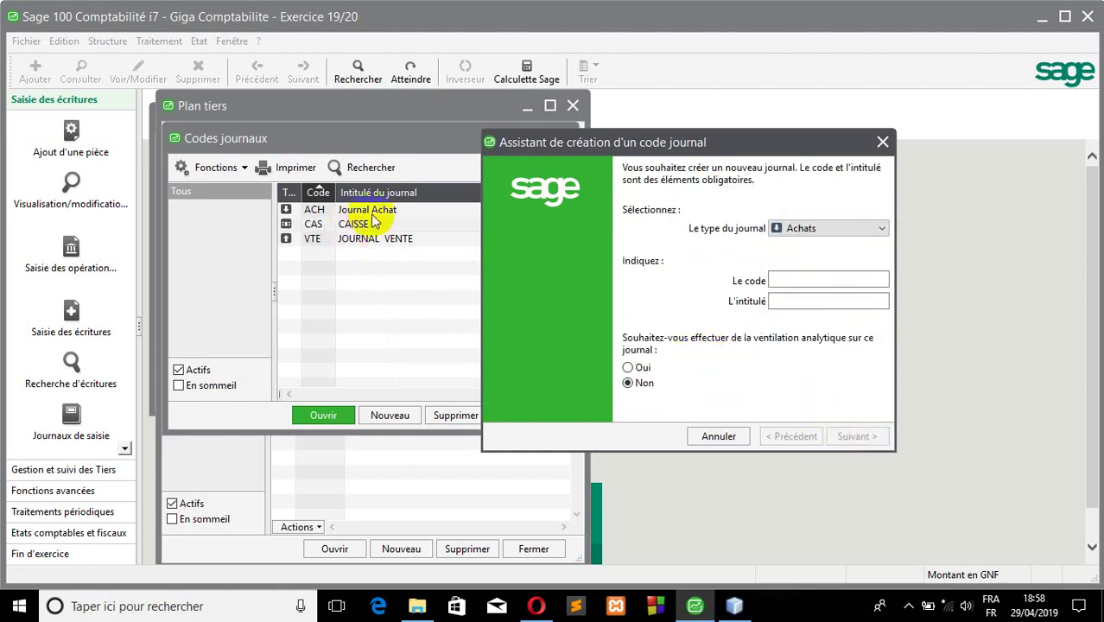
- Enter journal code BQ1 with title UBA and correct its type to Trésorerie
{"action": "left_click", "coordinate": [800, 280]}
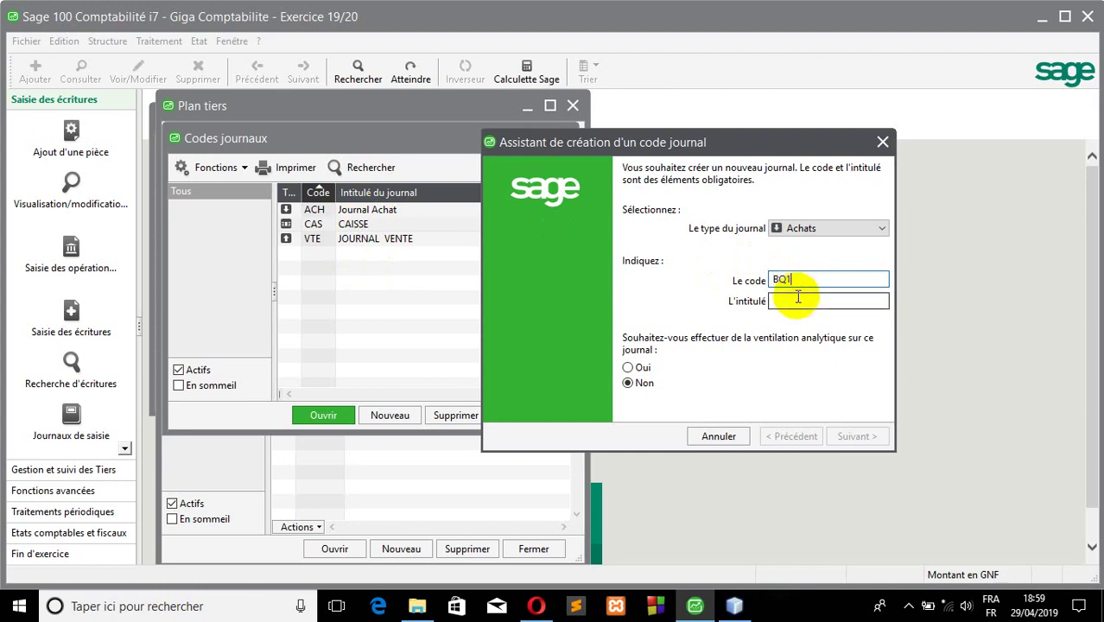
{"action": "left_click", "coordinate": [797, 300]}
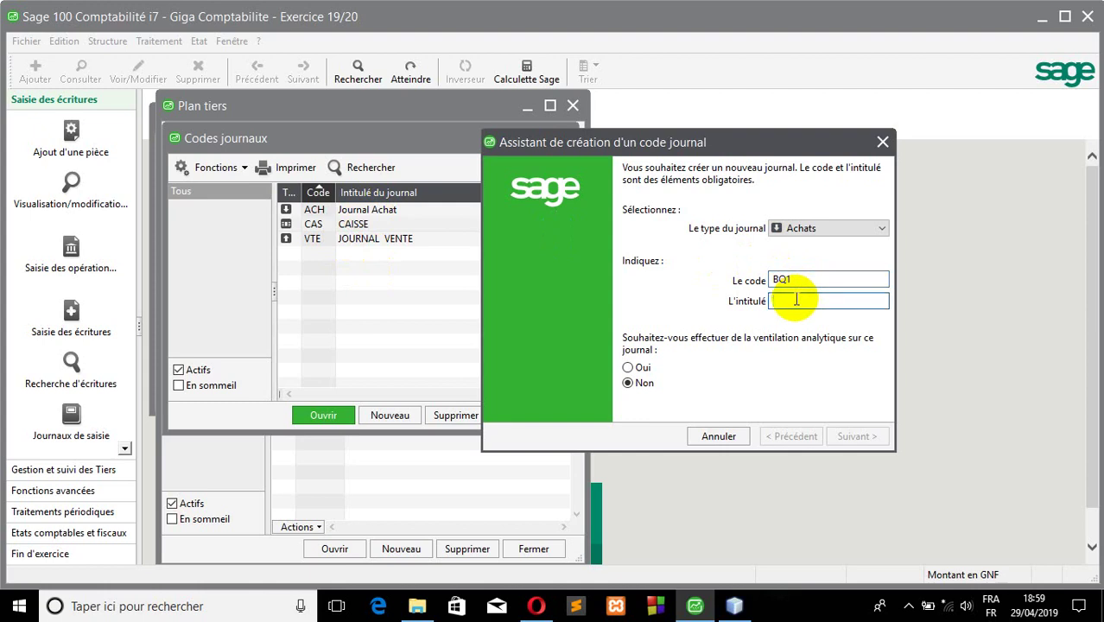
{"action": "type", "text": "UBA"}
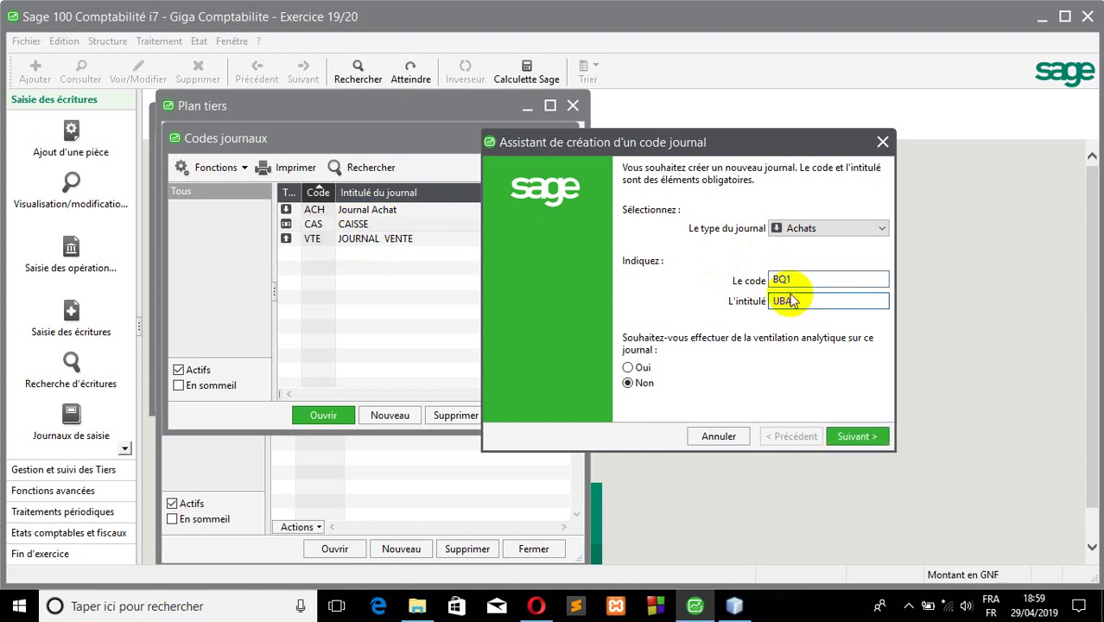
{"action": "left_click", "coordinate": [843, 436]}
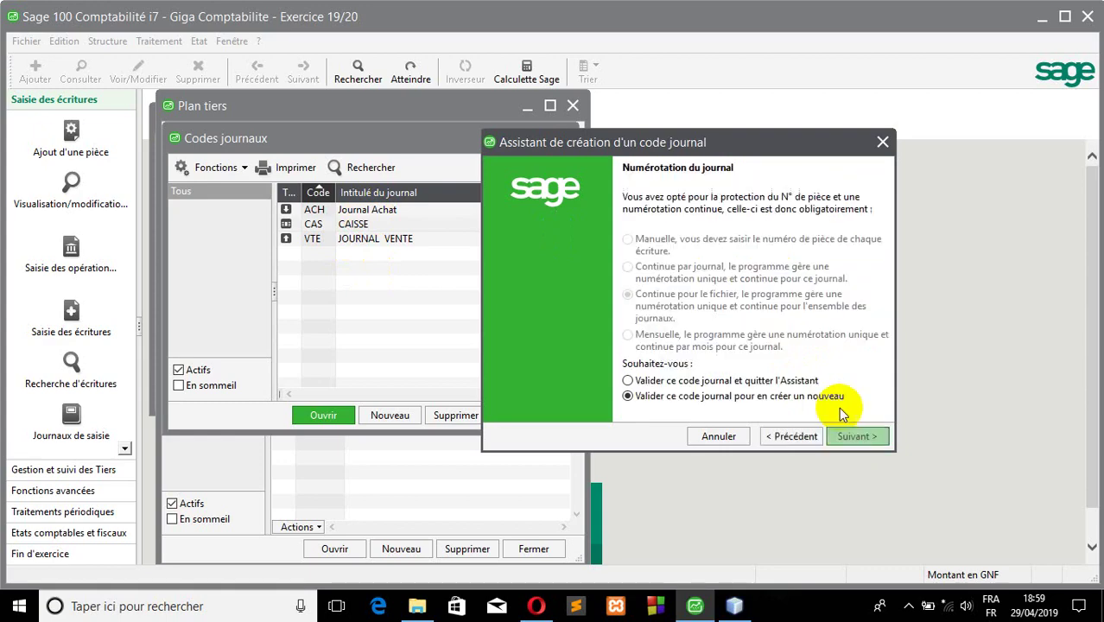
{"action": "left_click", "coordinate": [789, 436]}
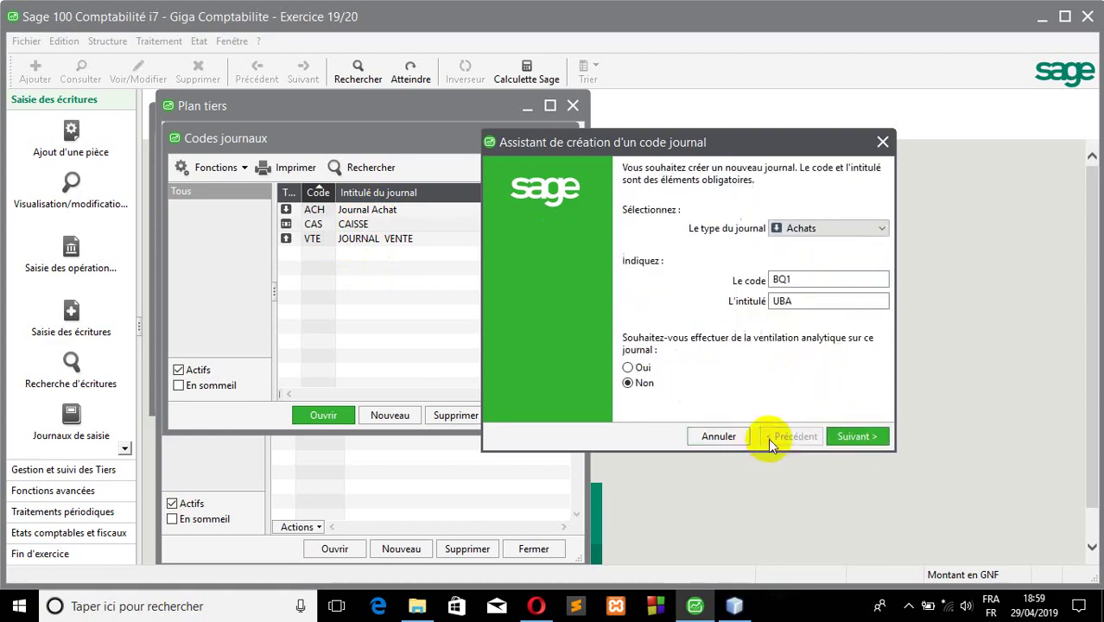
{"action": "left_click", "coordinate": [793, 232]}
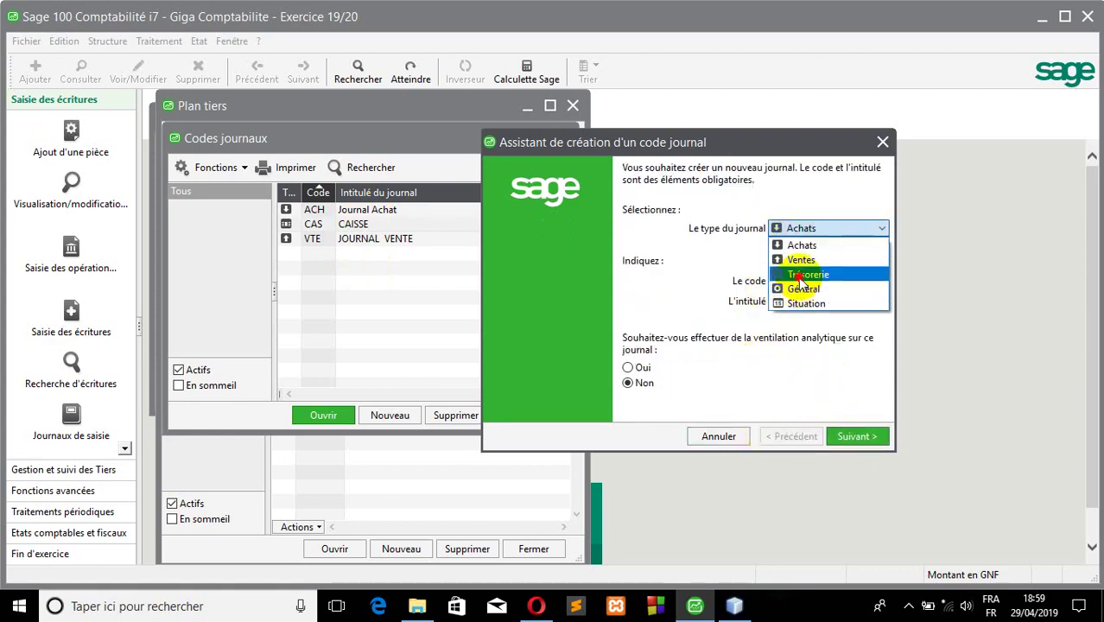
{"action": "left_click", "coordinate": [798, 274]}
{"action": "left_click", "coordinate": [848, 437]}
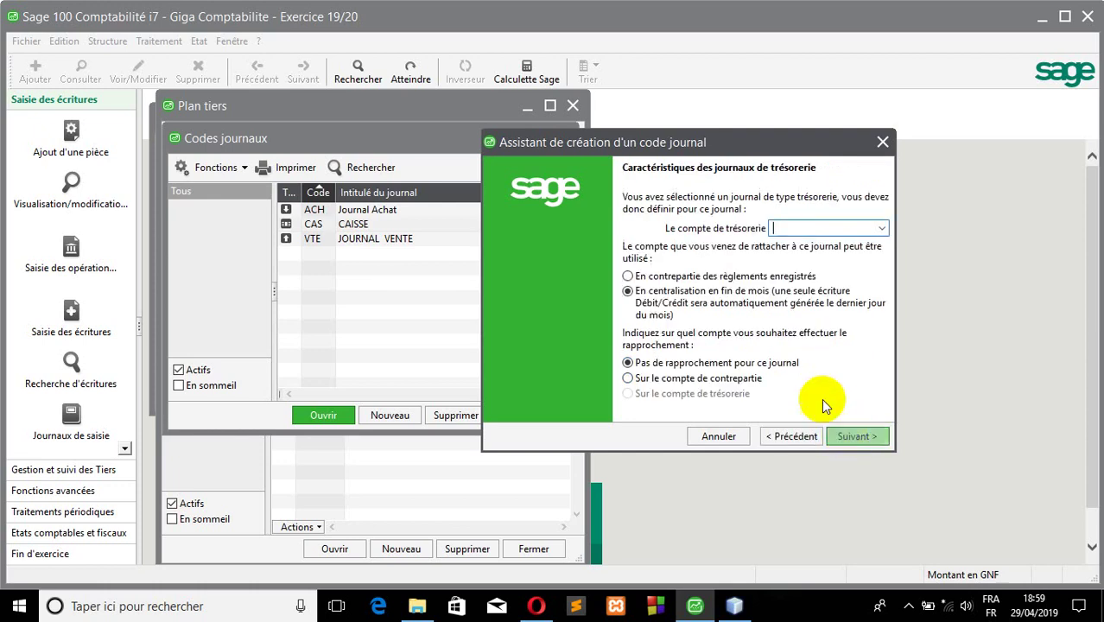
- Tie BQ1 to account 5210 UBA with counterpart-account reconciliation, accept the warning, and validate
{"action": "left_click", "coordinate": [654, 278]}
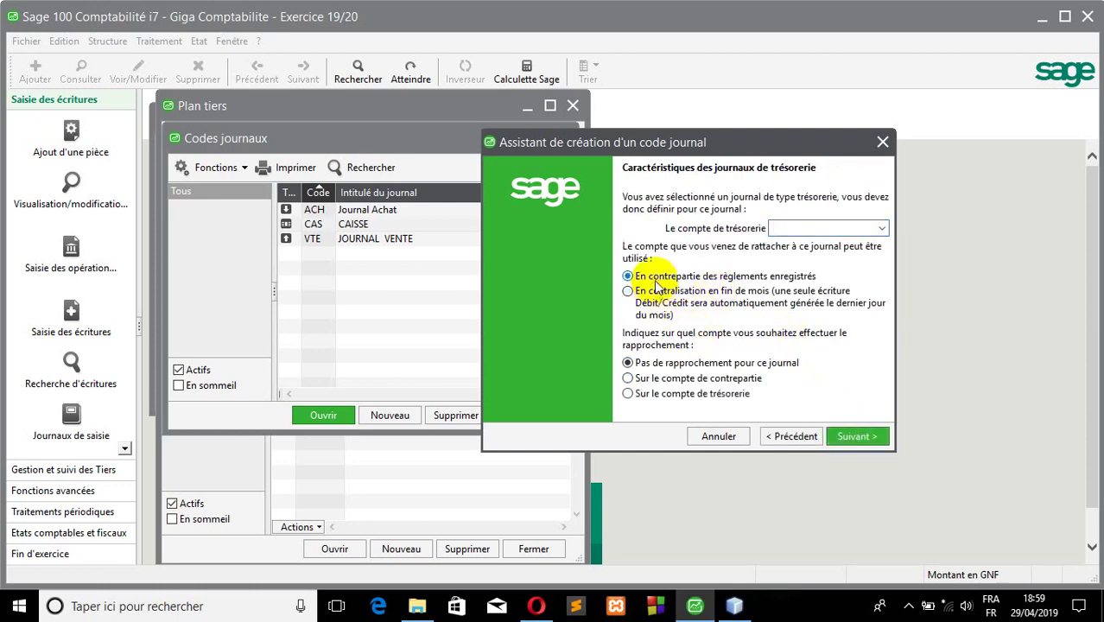
{"action": "left_click", "coordinate": [882, 230]}
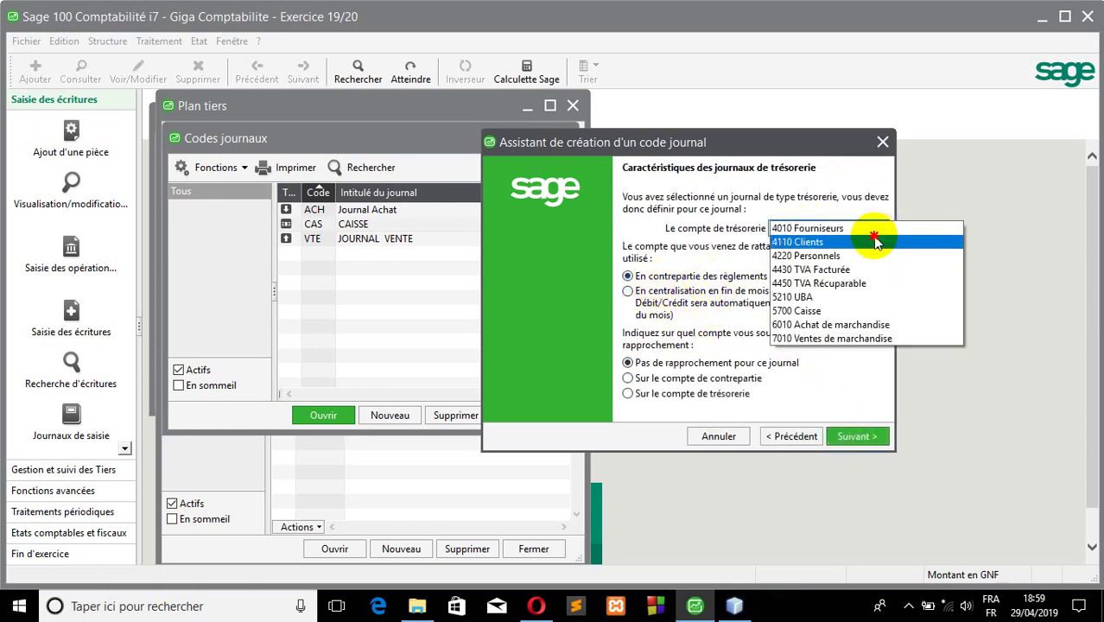
{"action": "left_click", "coordinate": [813, 298]}
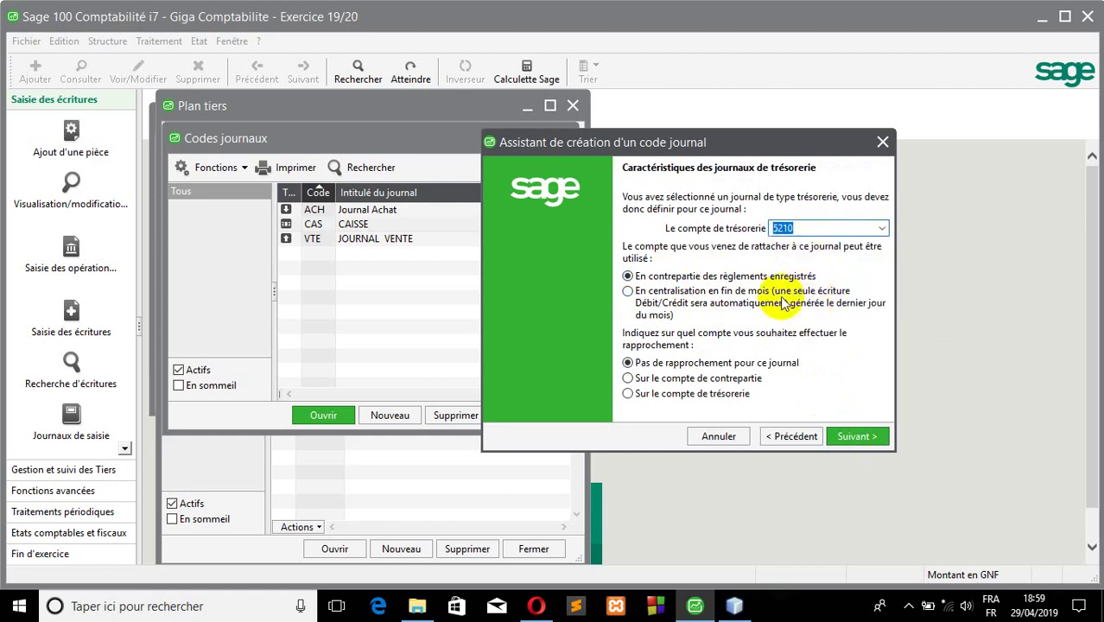
{"action": "left_click", "coordinate": [681, 381]}
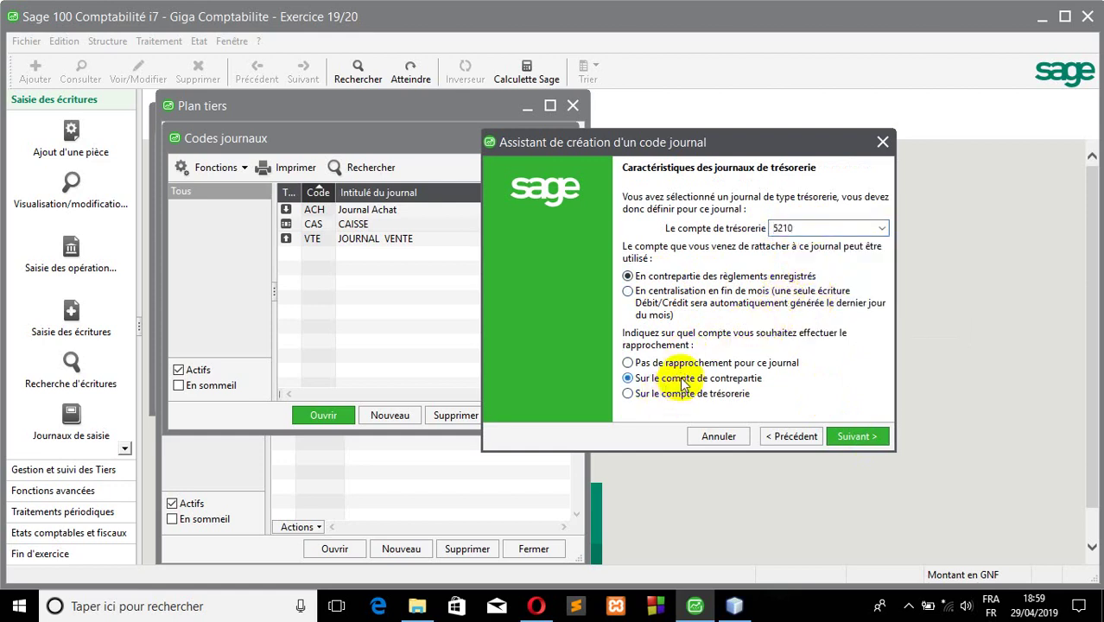
{"action": "left_click", "coordinate": [831, 436]}
{"action": "left_click", "coordinate": [595, 355]}
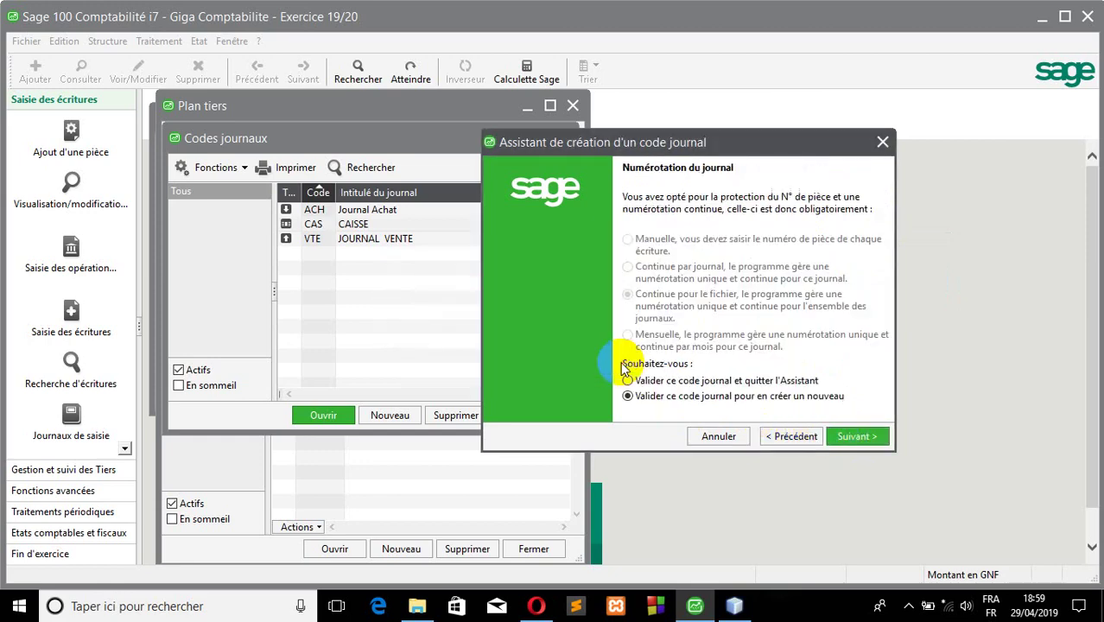
{"action": "left_click", "coordinate": [853, 436]}
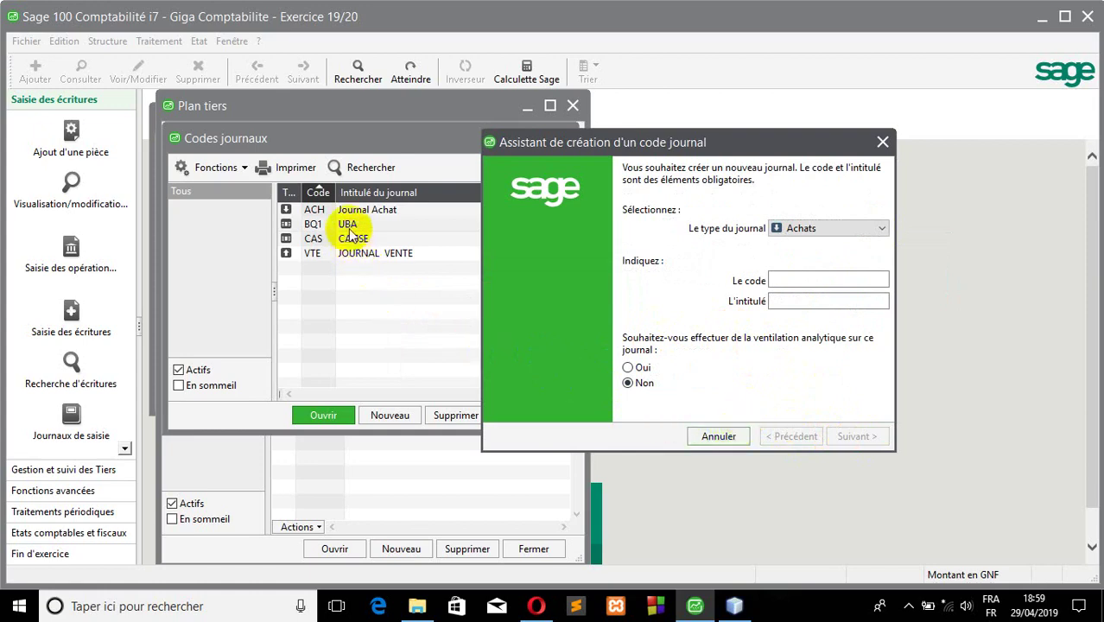
- Create general journal OD titled OPERATION DIVERS
{"action": "left_click", "coordinate": [814, 229]}
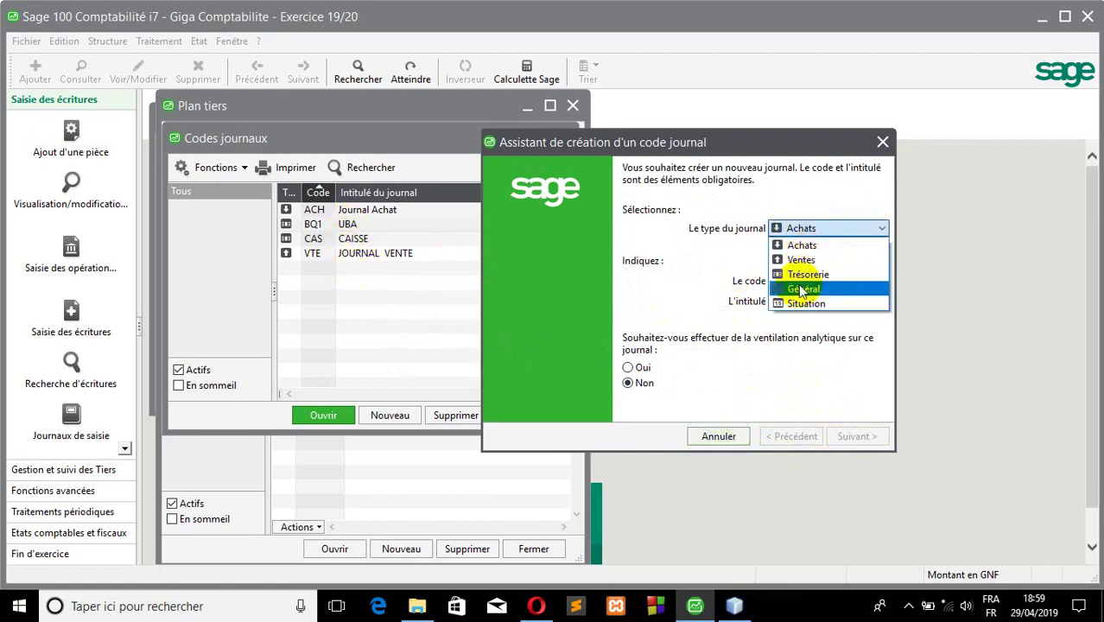
{"action": "left_click", "coordinate": [800, 290]}
{"action": "left_click", "coordinate": [792, 280]}
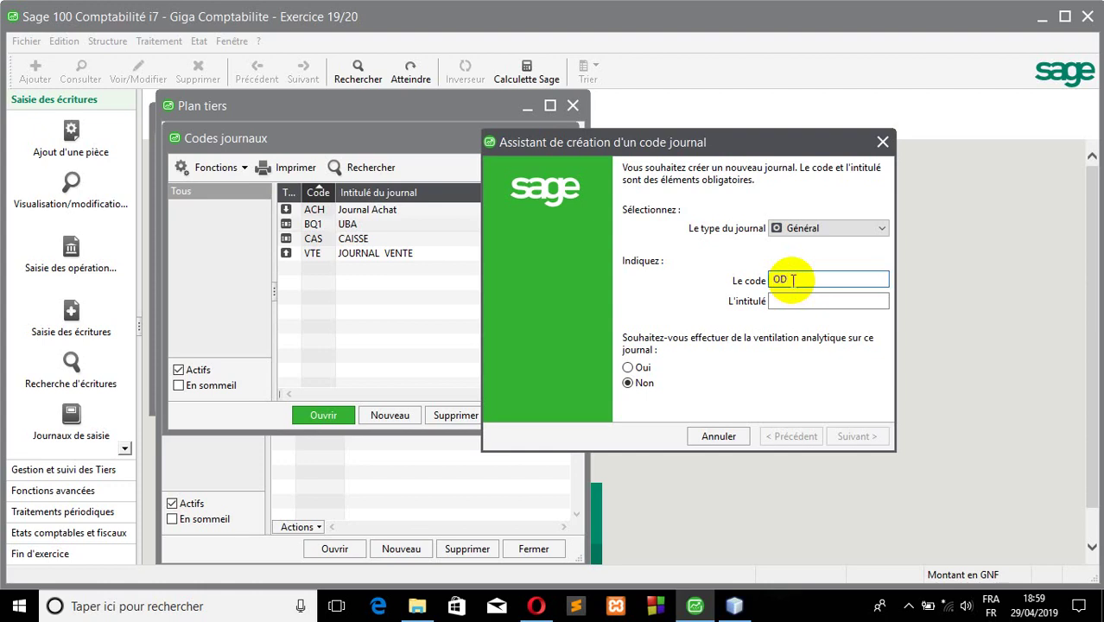
{"action": "left_click", "coordinate": [793, 298]}
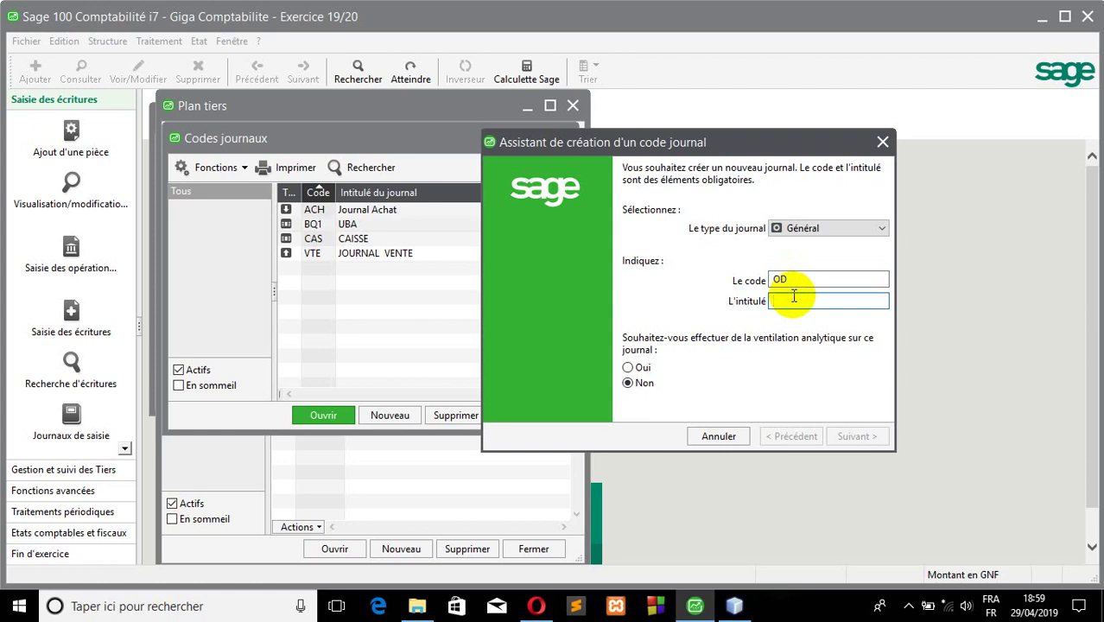
{"action": "type", "text": "OPERATION DIVERS"}
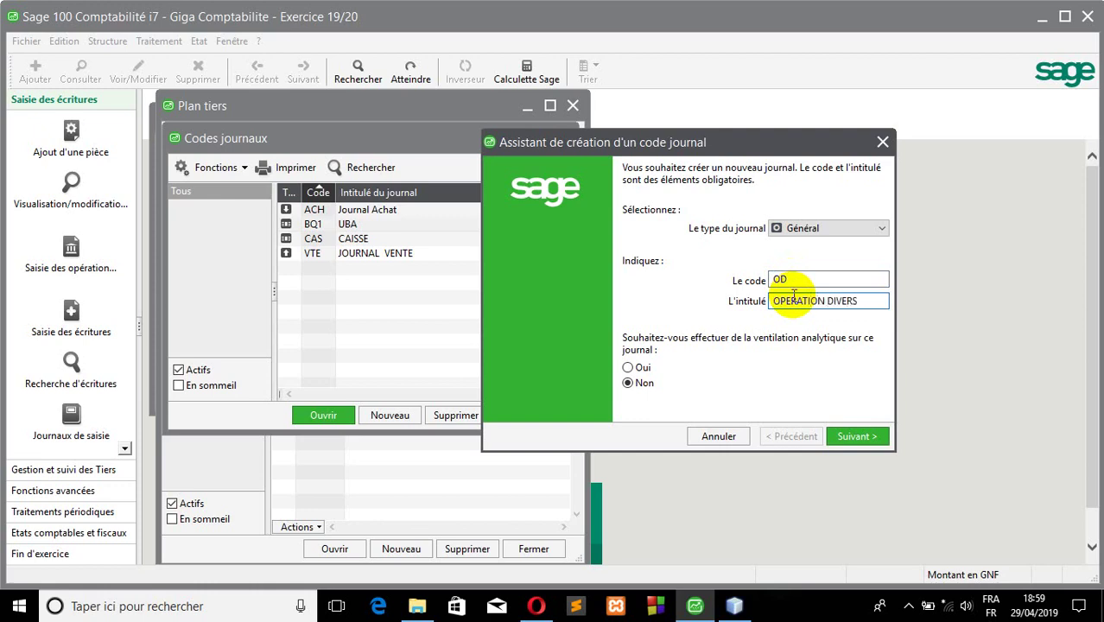
{"action": "left_click", "coordinate": [854, 437]}
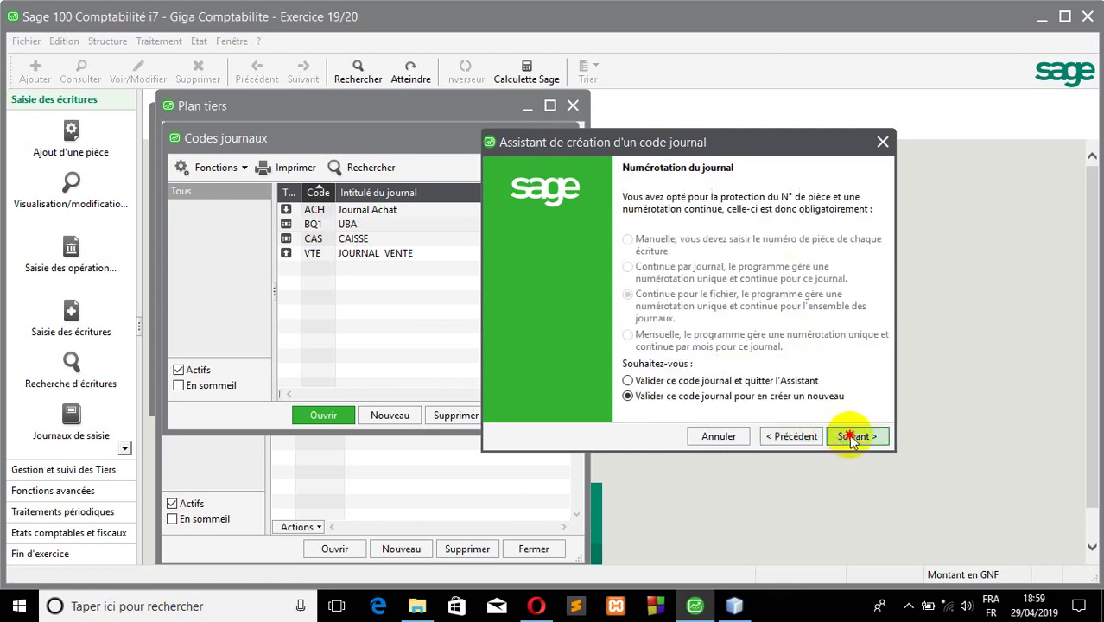
{"action": "left_click", "coordinate": [851, 437]}
- Create general journal RN titled REPPORT A NOUVEAU, then start a Situation-type journal
{"action": "left_click", "coordinate": [833, 230]}
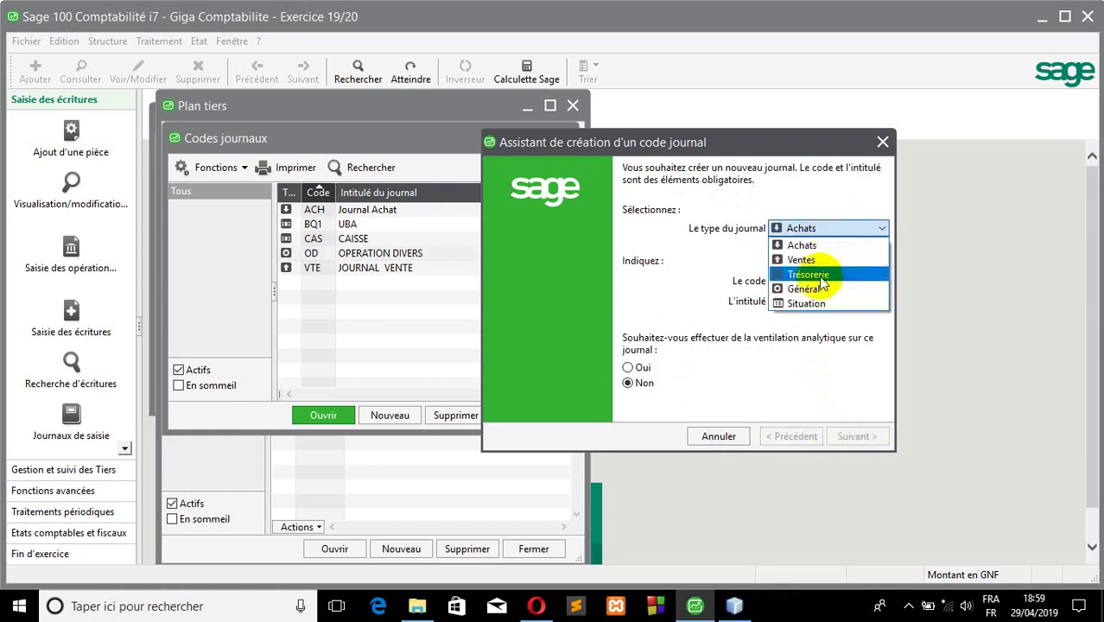
{"action": "left_click", "coordinate": [819, 275]}
{"action": "left_click", "coordinate": [815, 227]}
{"action": "left_click", "coordinate": [812, 300]}
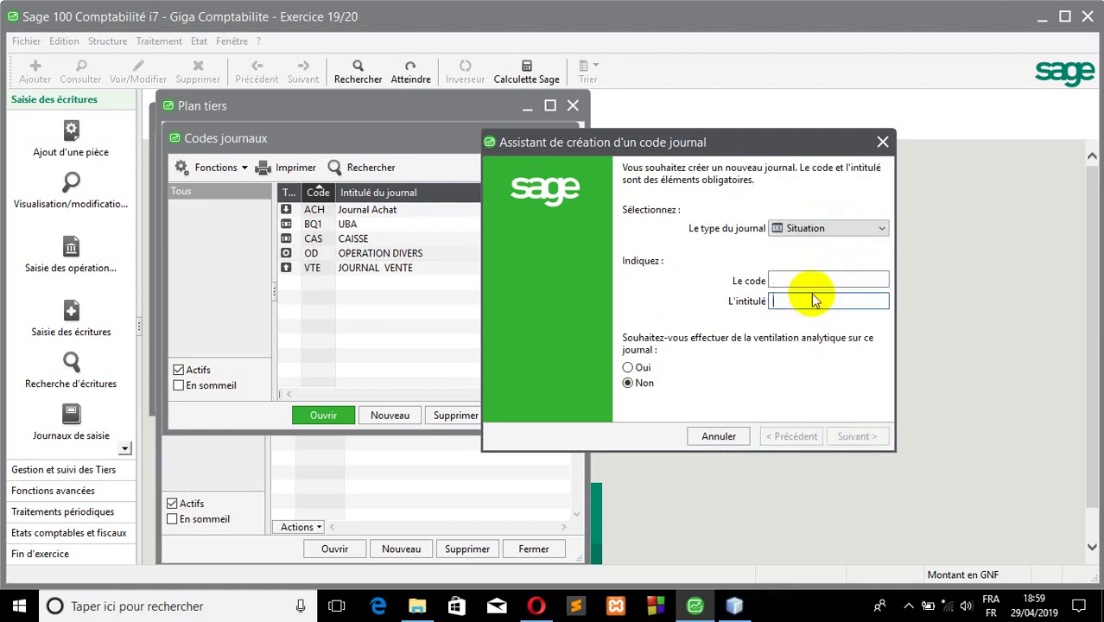
{"action": "left_click", "coordinate": [815, 227]}
{"action": "left_click", "coordinate": [796, 281]}
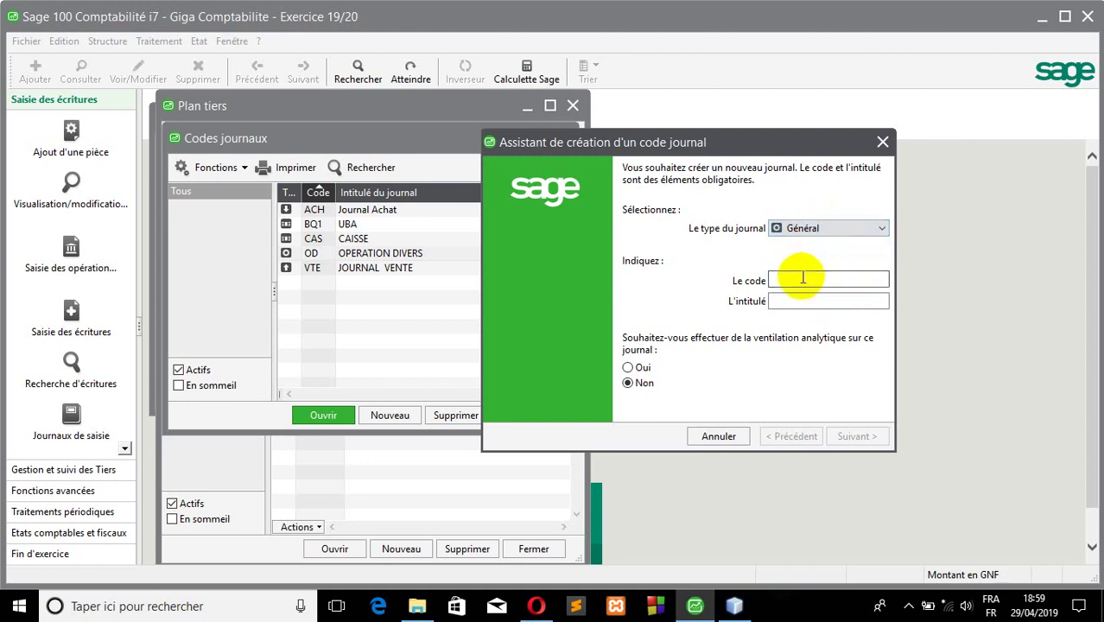
{"action": "left_click", "coordinate": [802, 278]}
{"action": "key", "text": "Tab"}
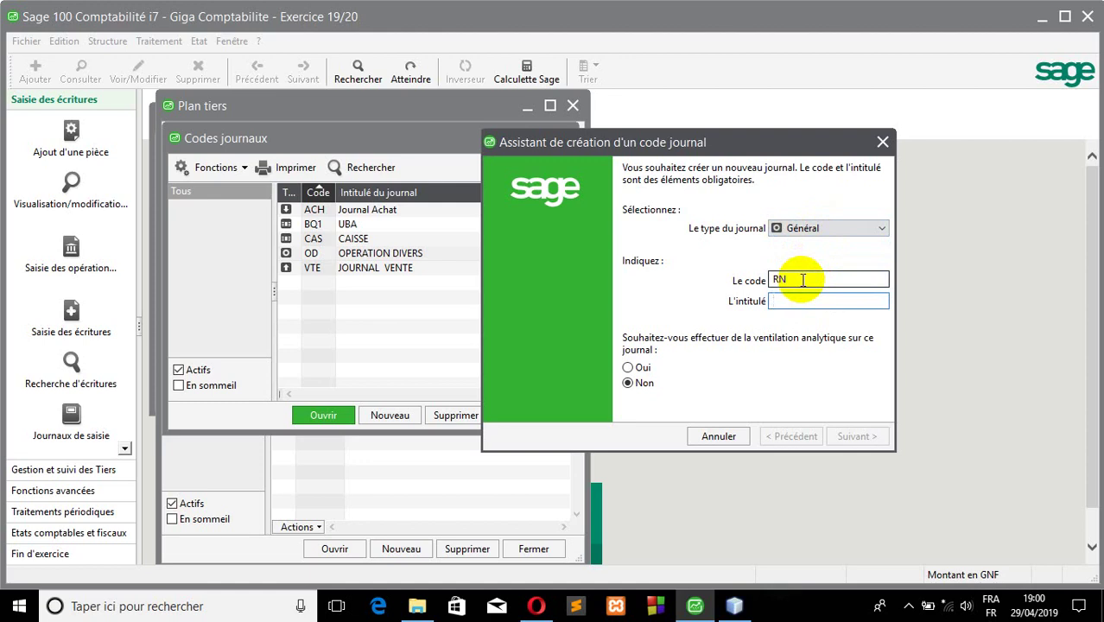
{"action": "type", "text": "REPPORT A NOUVEAU"}
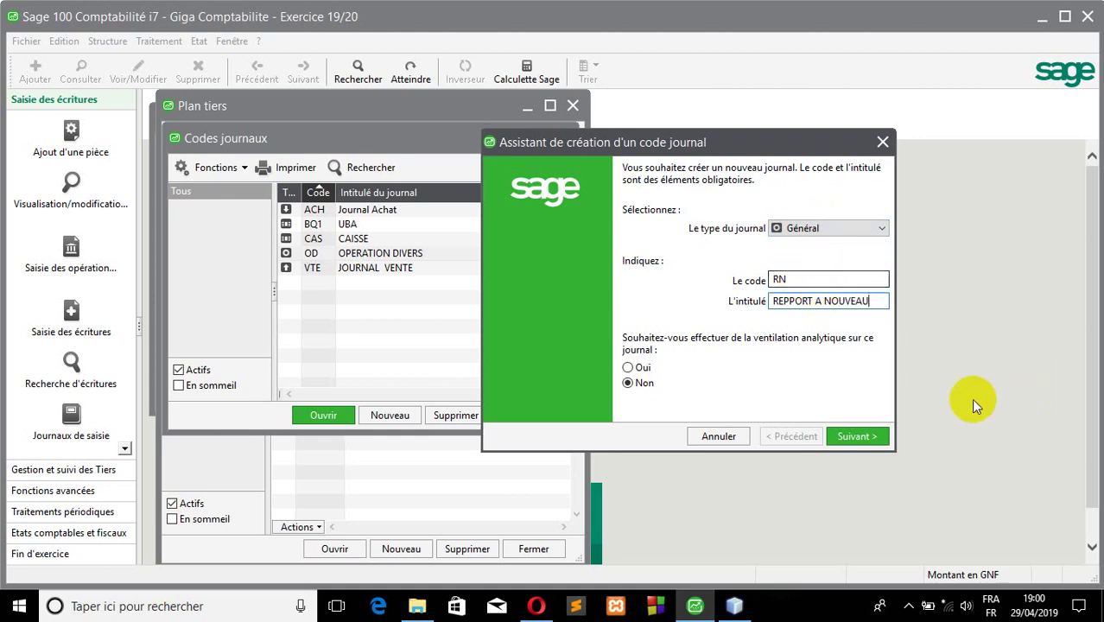
{"action": "left_click", "coordinate": [854, 437]}
{"action": "left_click", "coordinate": [857, 435]}
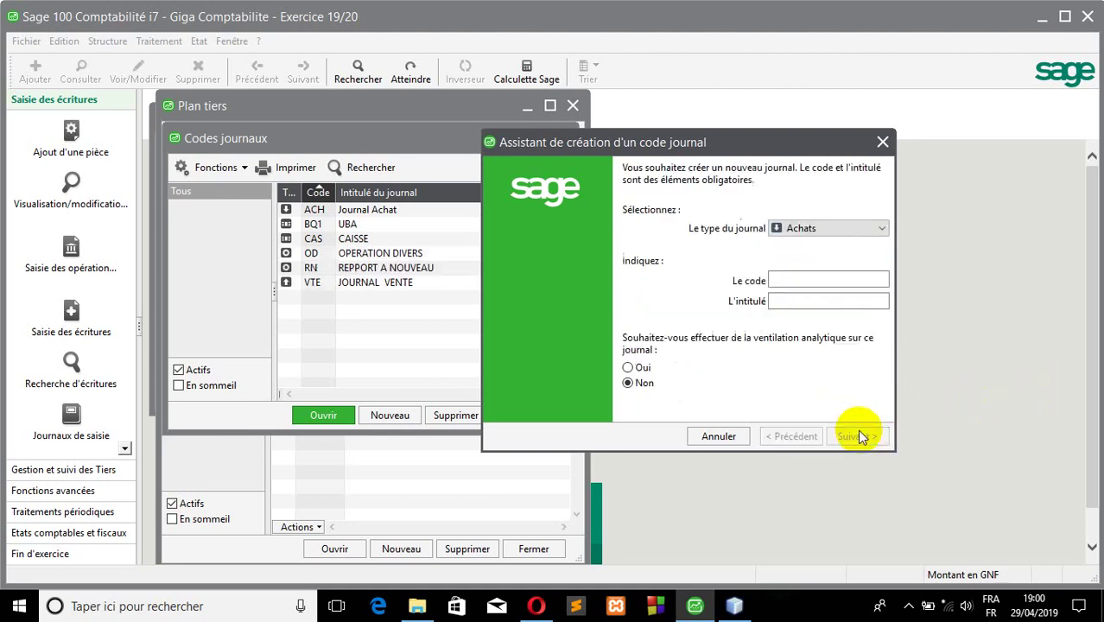
{"action": "left_click", "coordinate": [815, 230]}
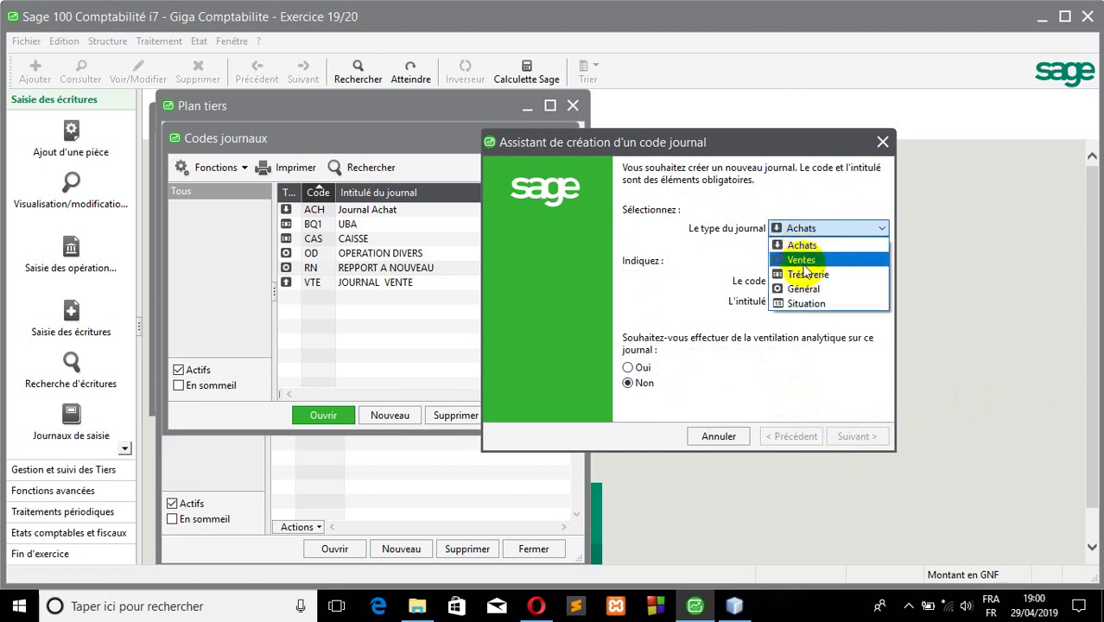
{"action": "left_click", "coordinate": [802, 299]}
- Enter code STU with title SITUATION and validate the Situation journal
{"action": "left_click", "coordinate": [797, 278]}
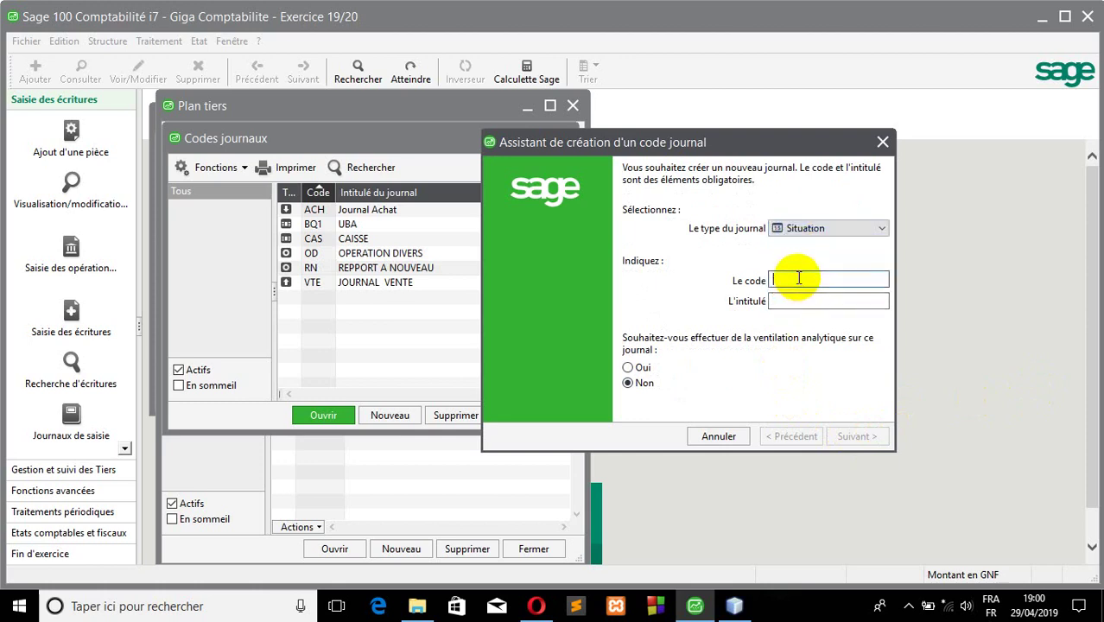
{"action": "key", "text": "Tab"}
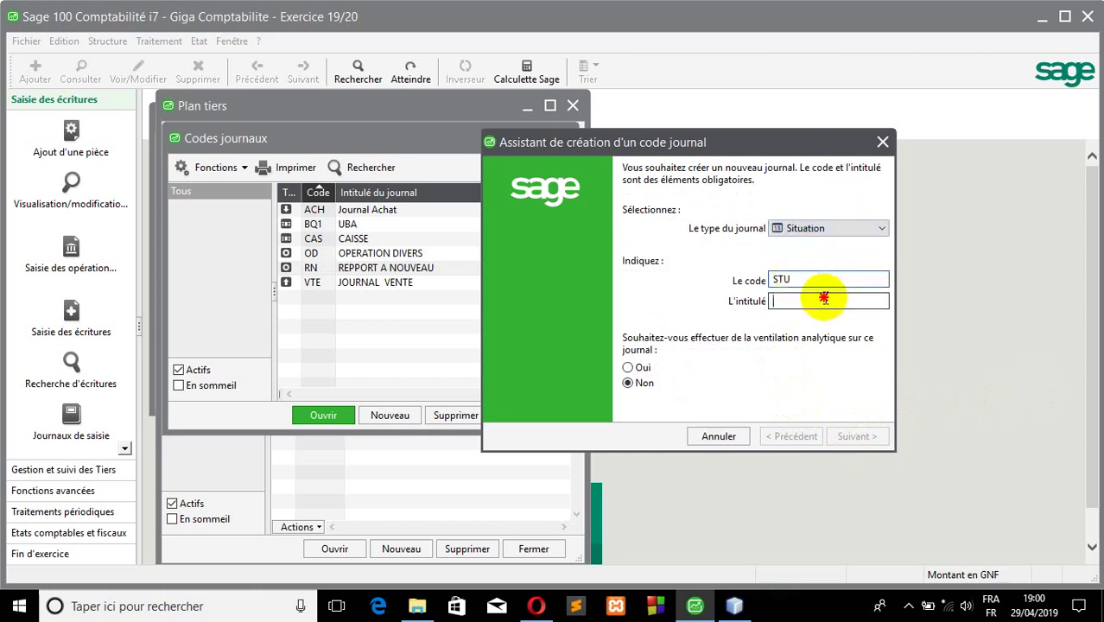
{"action": "type", "text": "SITUATION"}
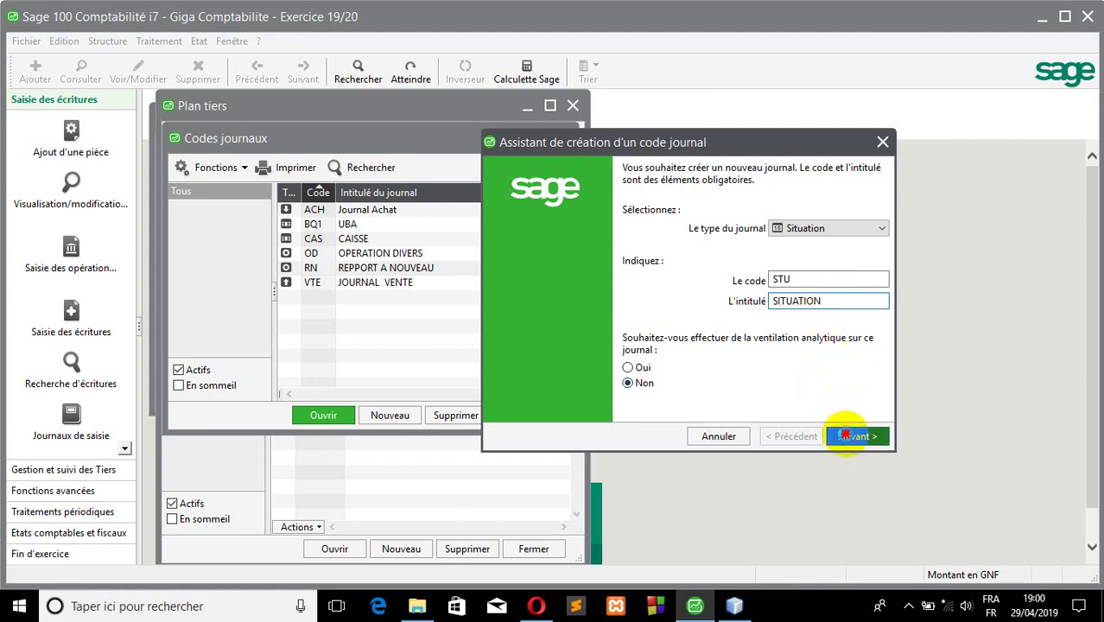
{"action": "left_click", "coordinate": [850, 433]}
{"action": "left_click", "coordinate": [771, 396]}
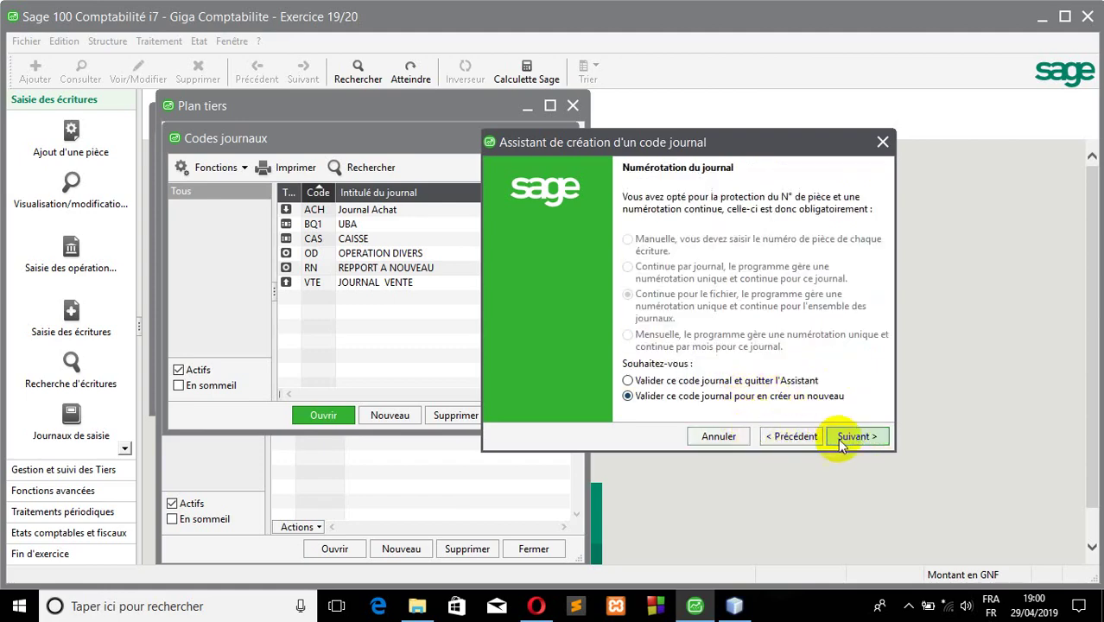
{"action": "left_click", "coordinate": [851, 436]}
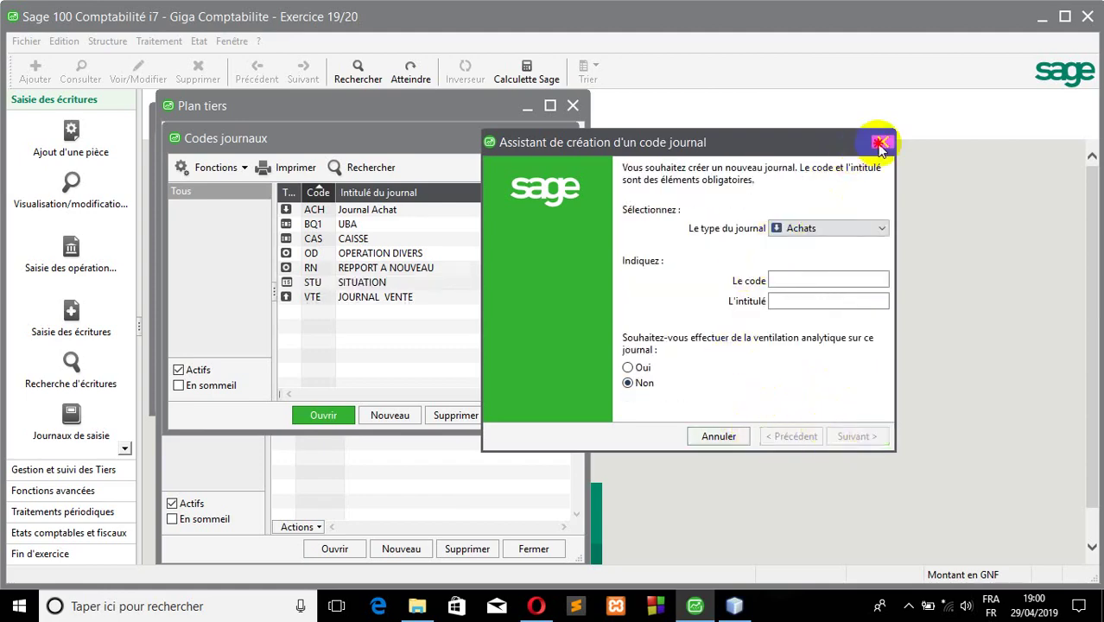
- Close the wizard and review the VTE, ACH and CAS entries in the journal list
{"action": "left_click", "coordinate": [882, 142]}
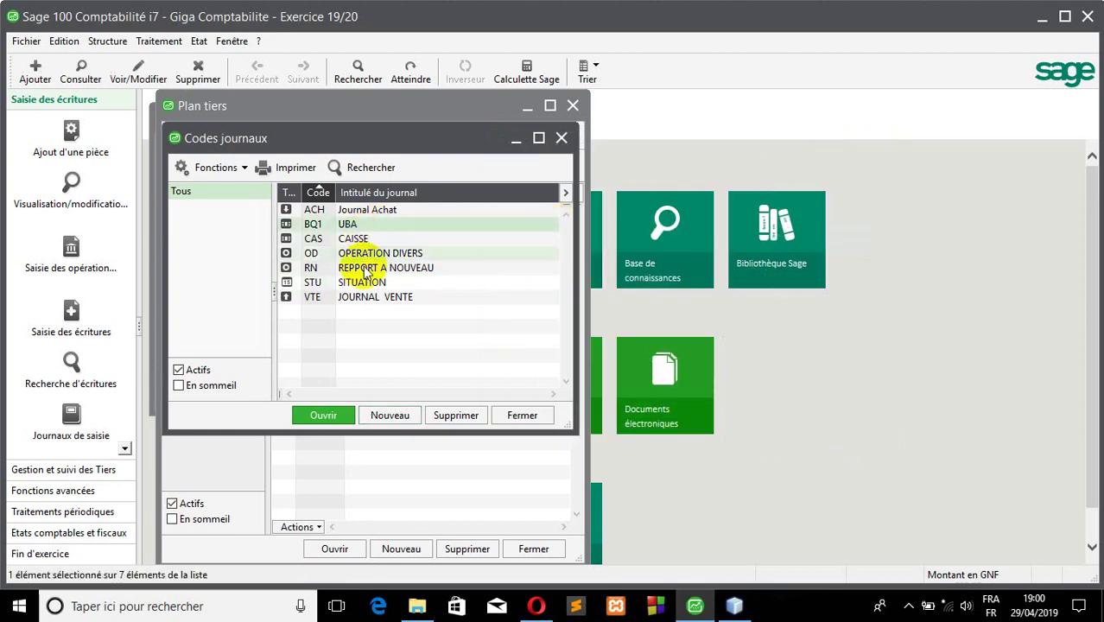
{"action": "left_click", "coordinate": [354, 296]}
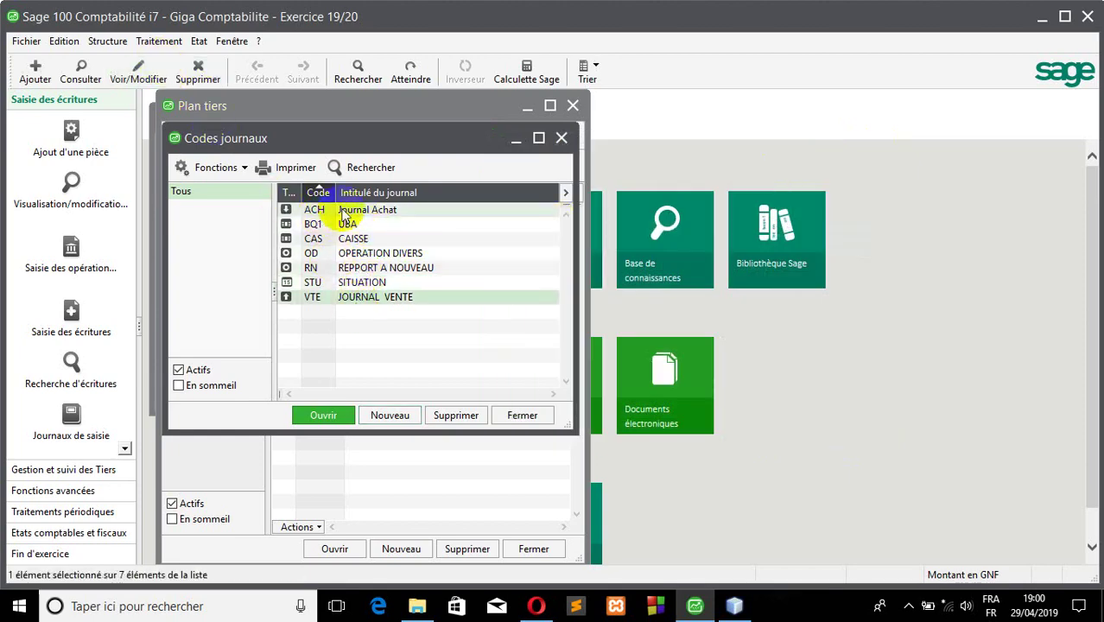
{"action": "left_click", "coordinate": [311, 210]}
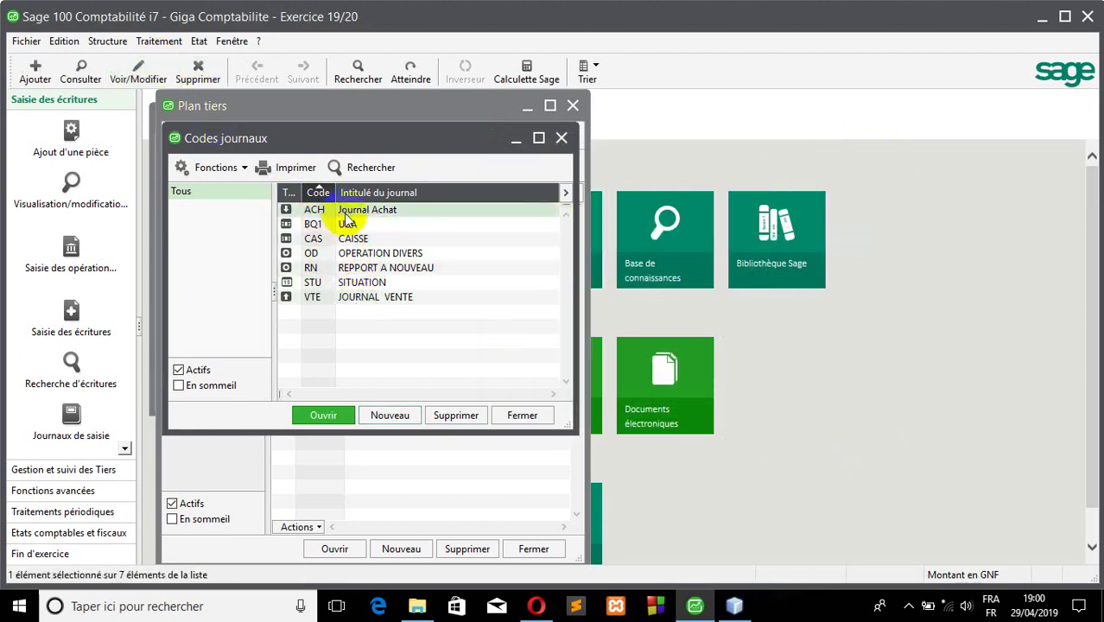
{"action": "left_click", "coordinate": [394, 240]}
{"action": "left_click", "coordinate": [114, 42]}
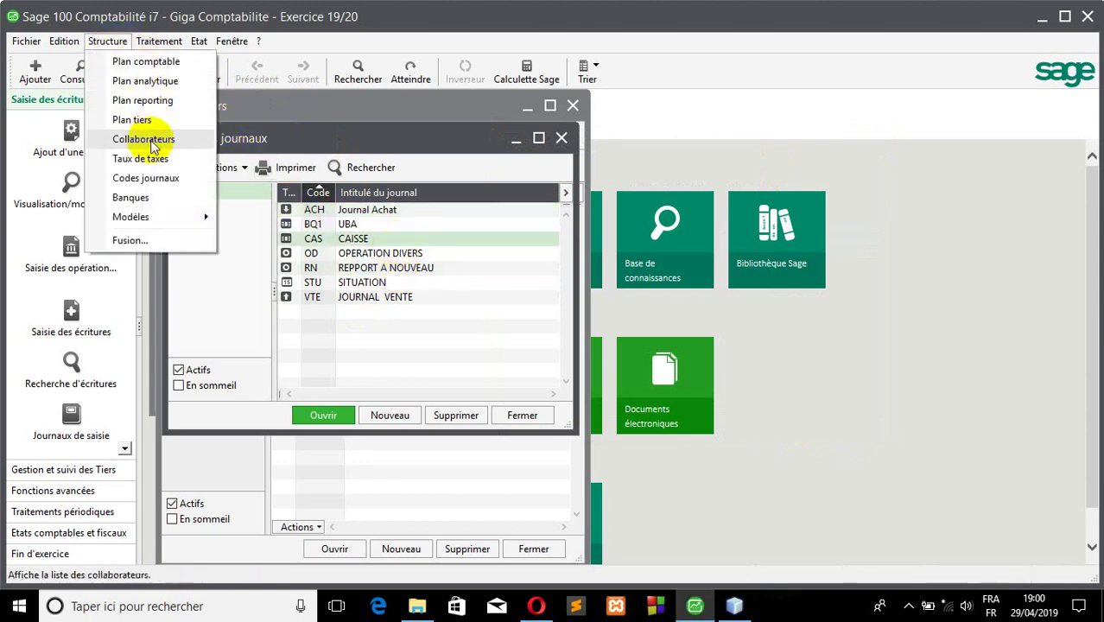
- Start a deductible tax rate with code R01 and label TVA RECUPERABLE
{"action": "left_click", "coordinate": [143, 159]}
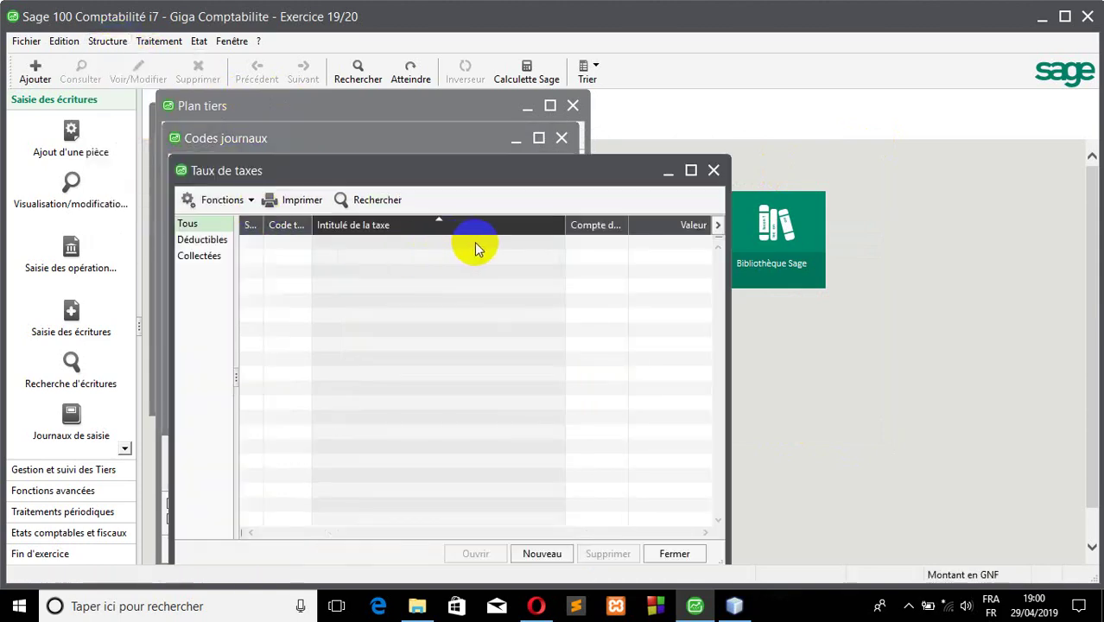
{"action": "left_click", "coordinate": [542, 554]}
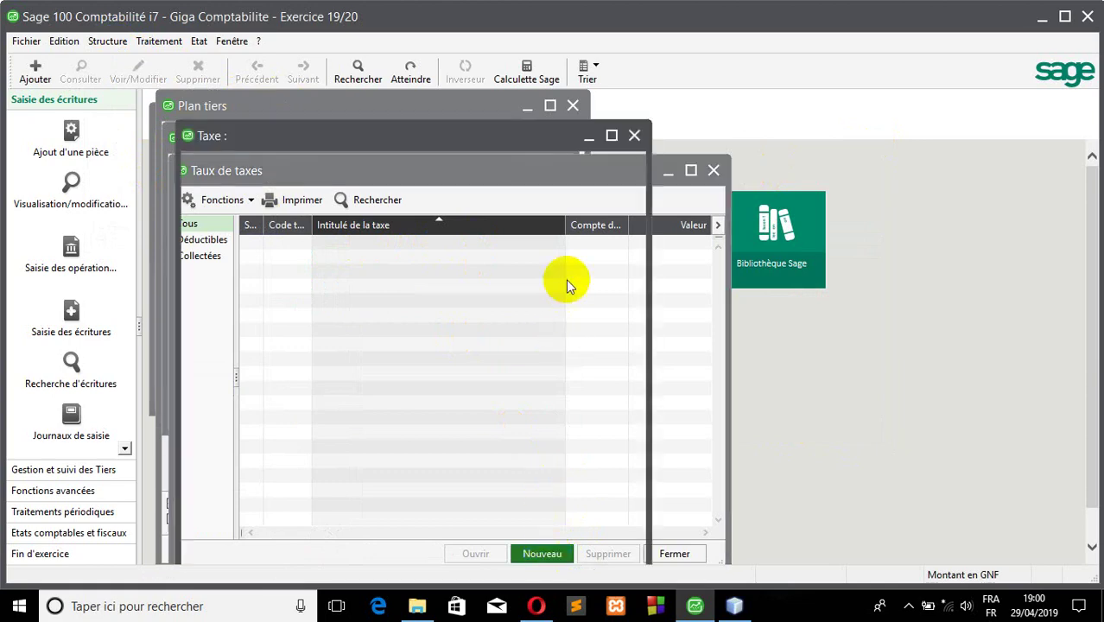
{"action": "left_click", "coordinate": [573, 190]}
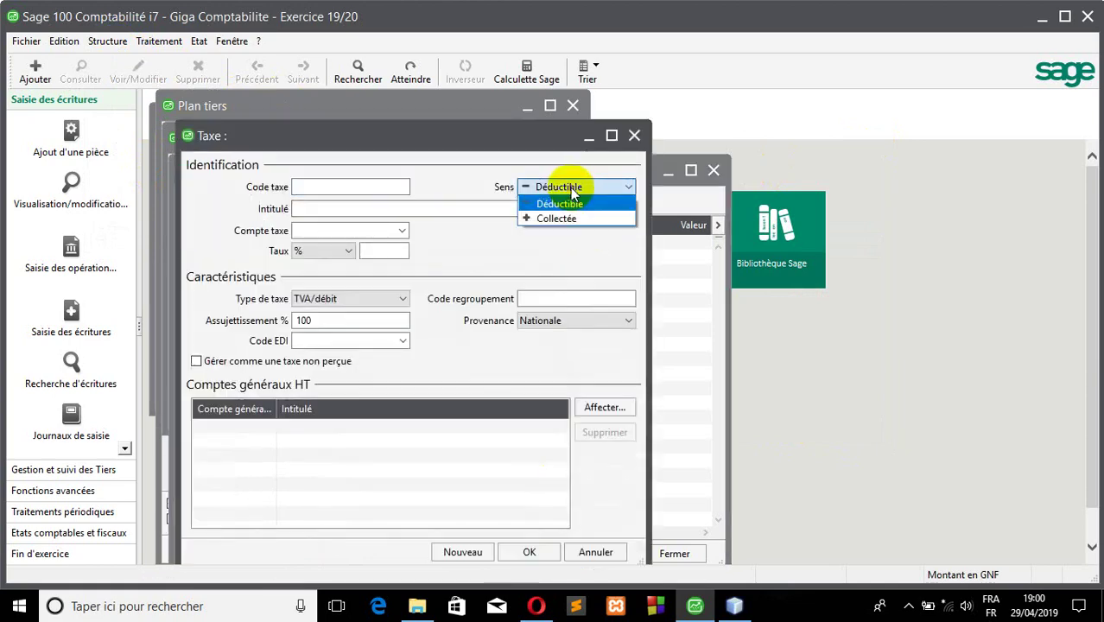
{"action": "left_click", "coordinate": [559, 204]}
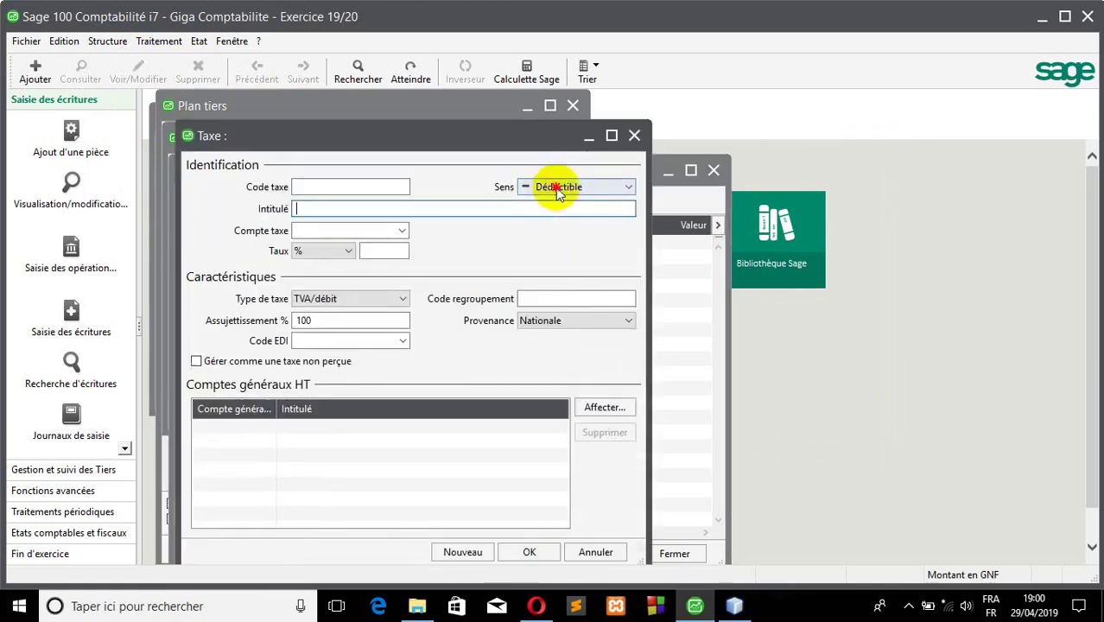
{"action": "left_click", "coordinate": [558, 192]}
{"action": "left_click", "coordinate": [553, 218]}
{"action": "left_click", "coordinate": [549, 186]}
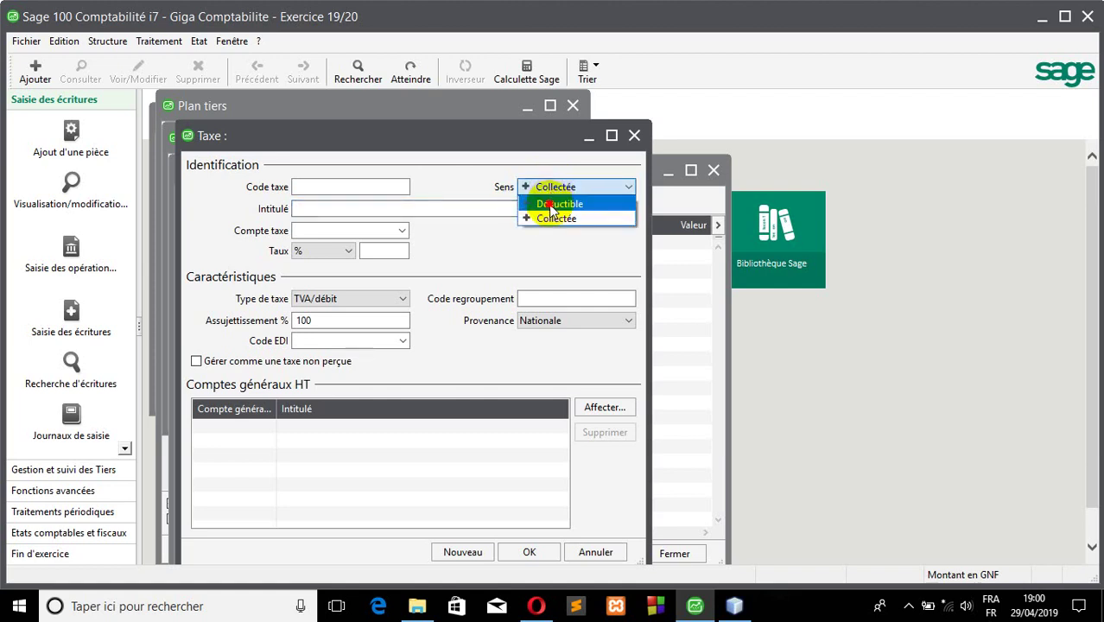
{"action": "left_click", "coordinate": [551, 208]}
{"action": "left_click", "coordinate": [355, 187]}
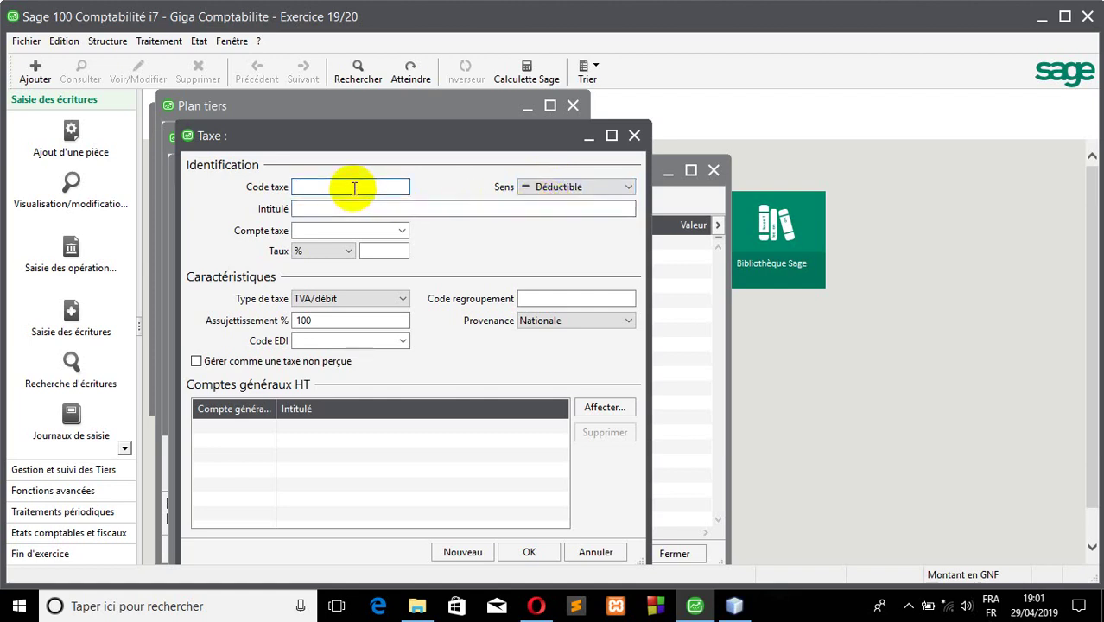
{"action": "type", "text": "R01"}
{"action": "left_click", "coordinate": [338, 207]}
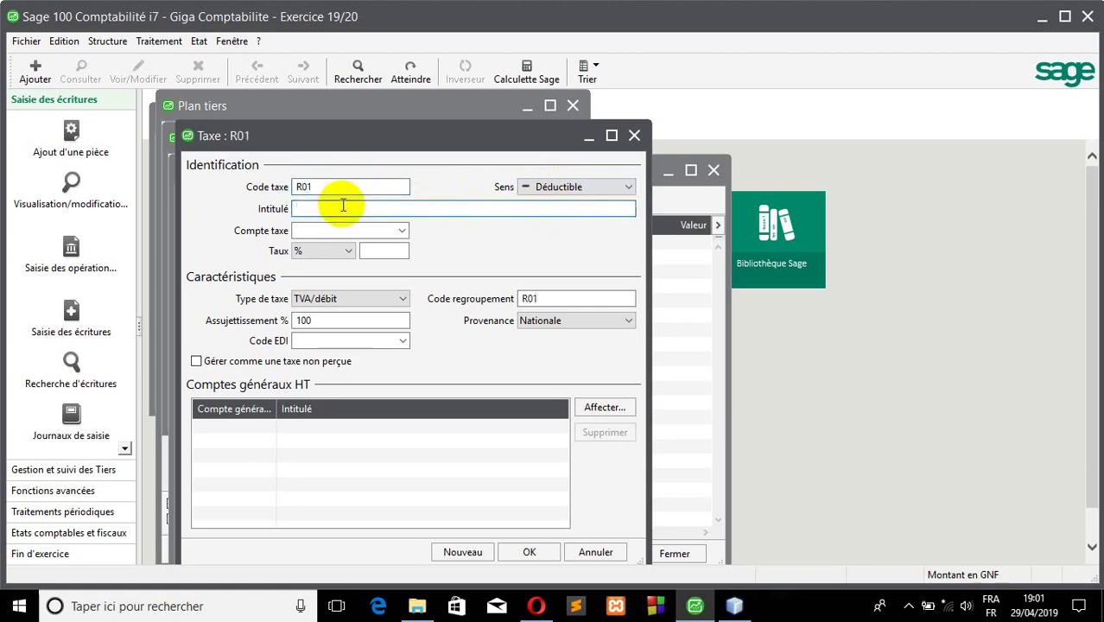
{"action": "type", "text": "TVA REC"}
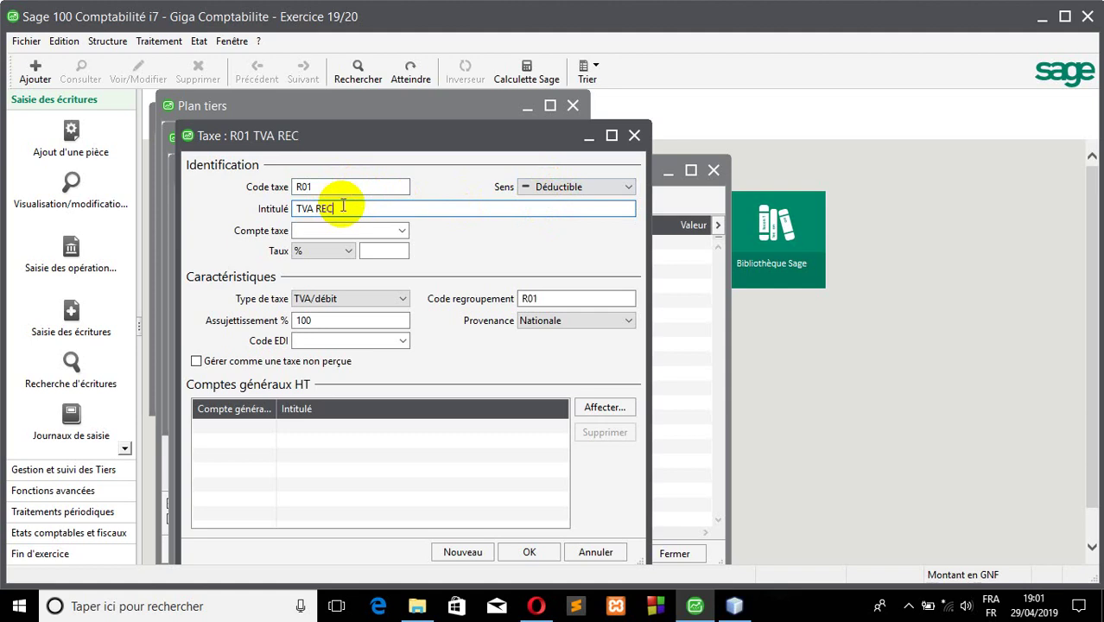
{"action": "type", "text": "UPEA"}
{"action": "type", "text": "RA"}
{"action": "type", "text": "B"}
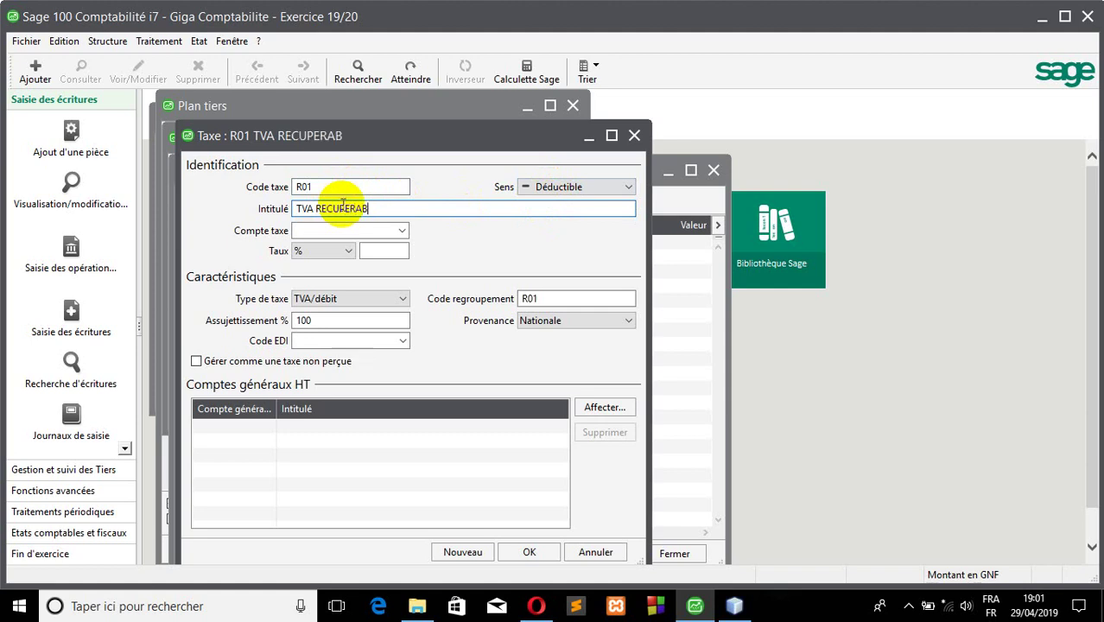
{"action": "type", "text": "LE"}
- Set R01's tax account to 4450 at 18%, assign base account 6010, and save
{"action": "left_click", "coordinate": [355, 230]}
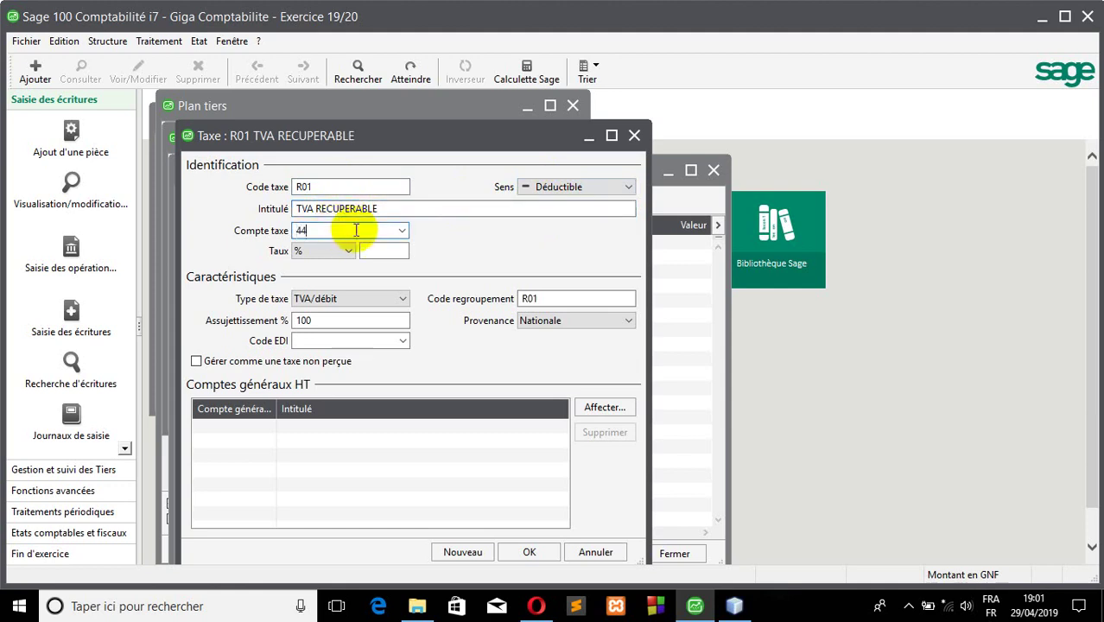
{"action": "left_click", "coordinate": [401, 232]}
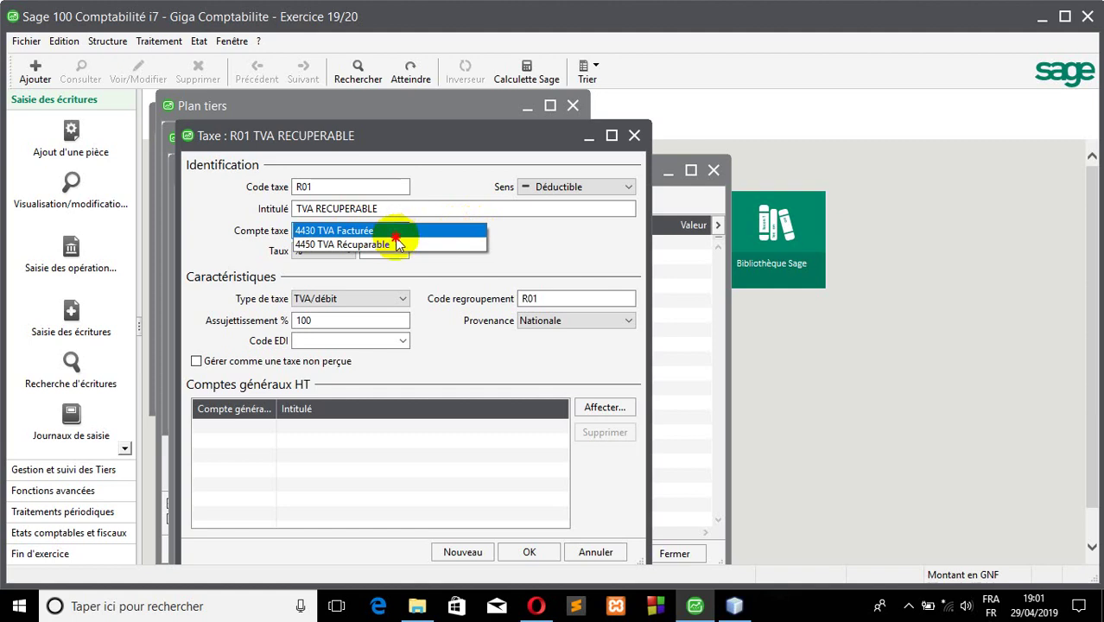
{"action": "left_click", "coordinate": [393, 245]}
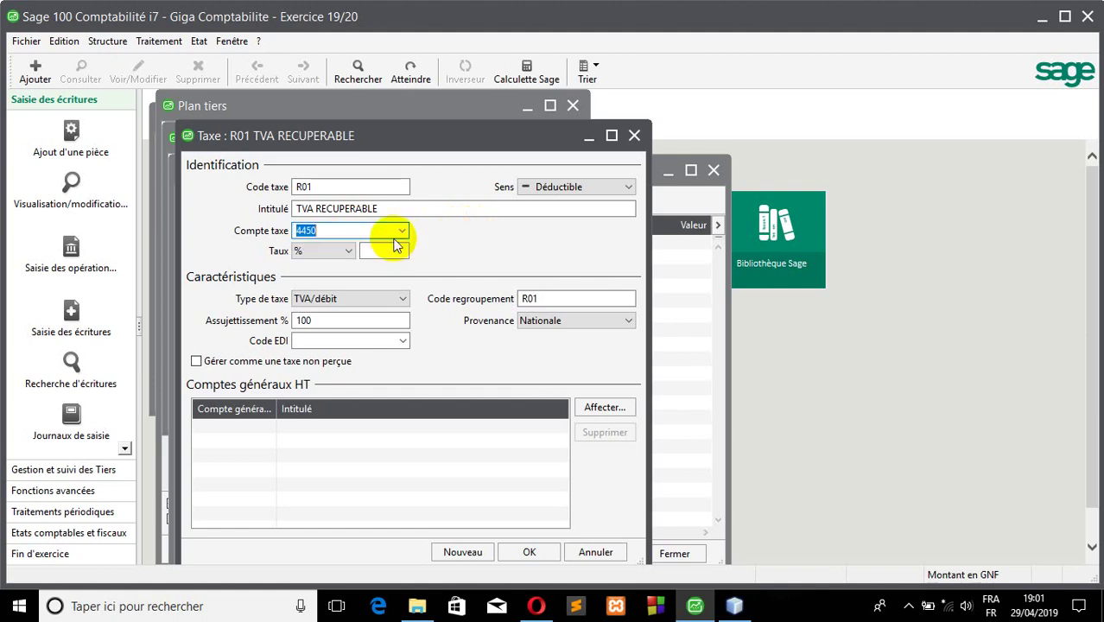
{"action": "left_click", "coordinate": [391, 252]}
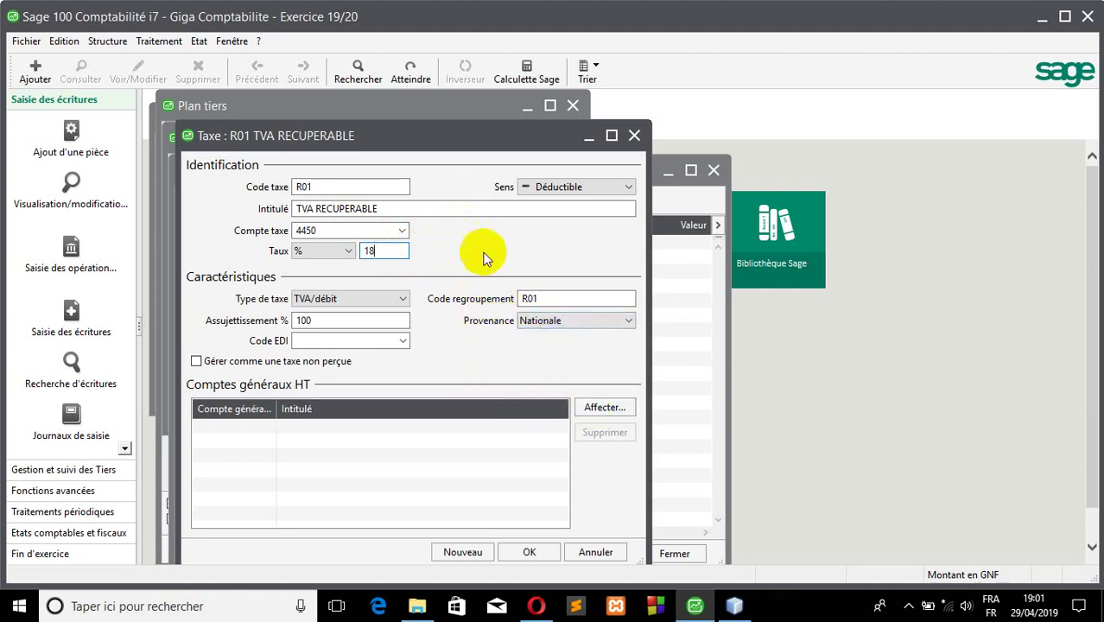
{"action": "left_click", "coordinate": [613, 416]}
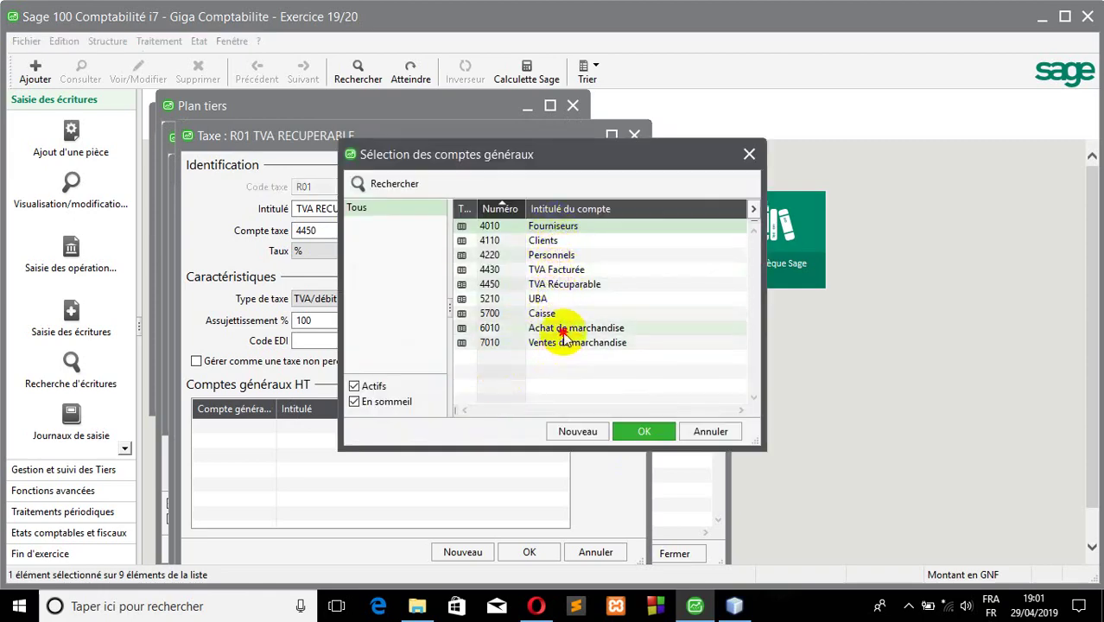
{"action": "left_click", "coordinate": [565, 328]}
{"action": "left_click", "coordinate": [639, 430]}
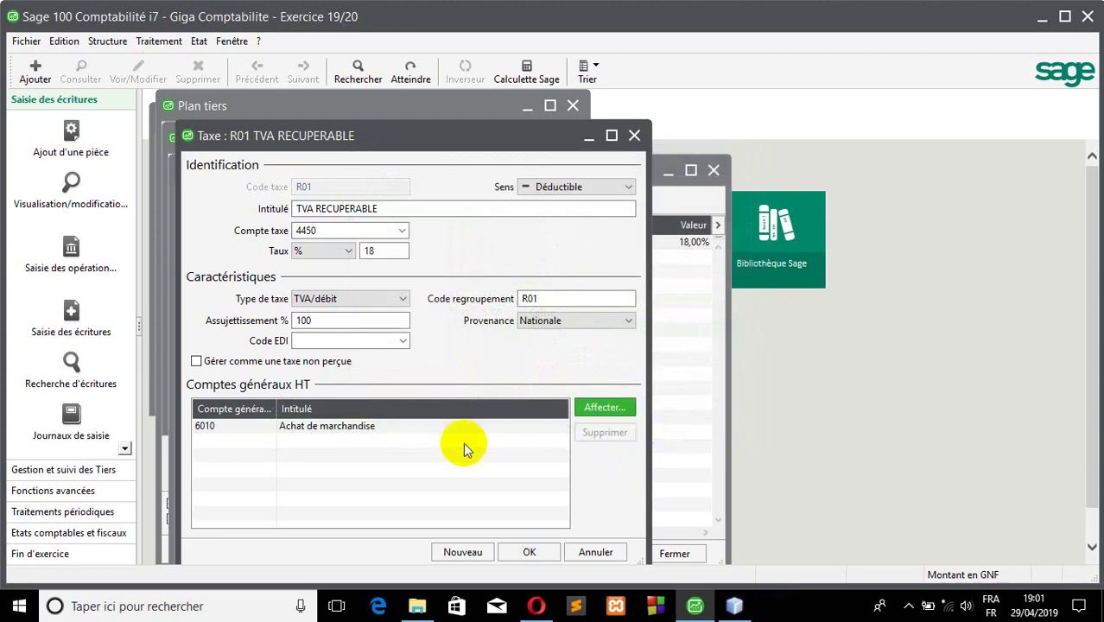
{"action": "left_click", "coordinate": [529, 554]}
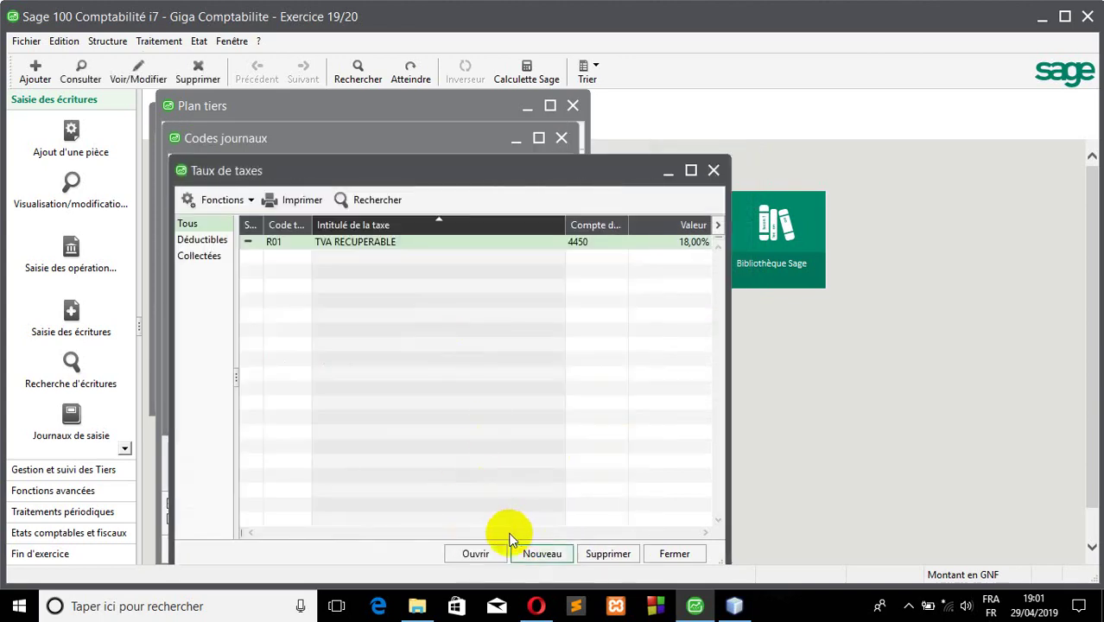
- Create a new tax rate F001 labelled 'TVA FACTUREE' as a collected tax
{"action": "left_click", "coordinate": [553, 552]}
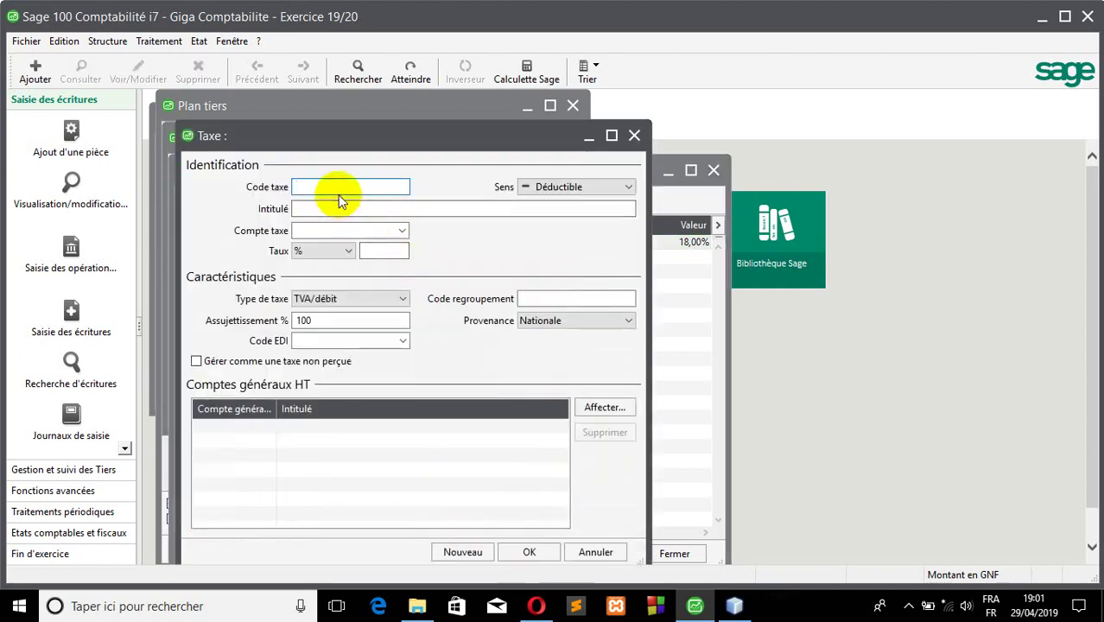
{"action": "type", "text": "F001"}
{"action": "left_click", "coordinate": [328, 210]}
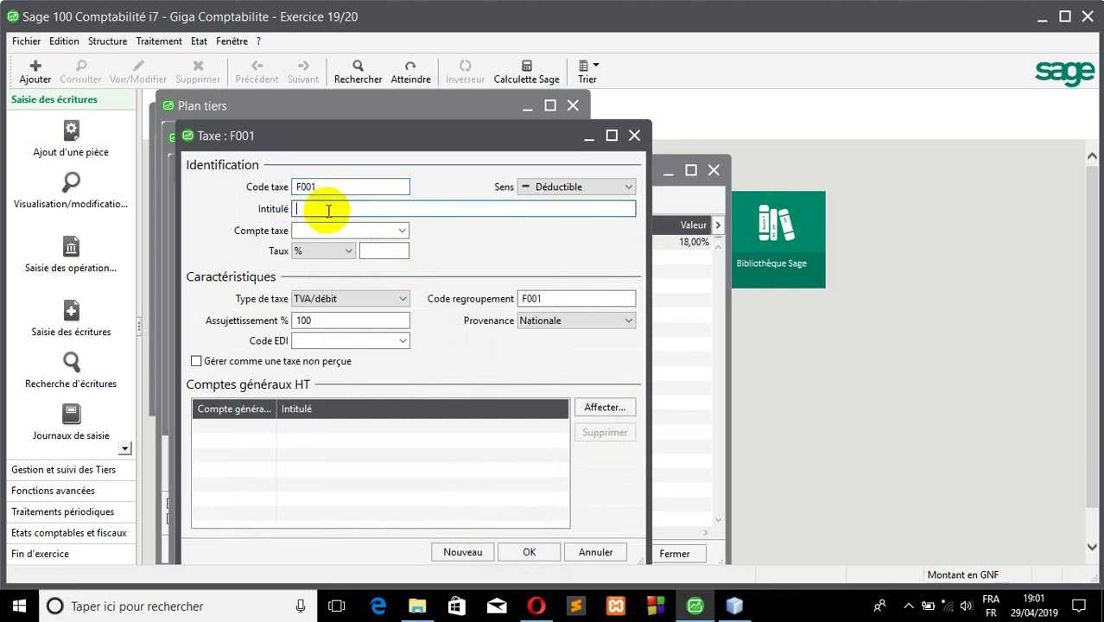
{"action": "type", "text": "TVA FACTUREE"}
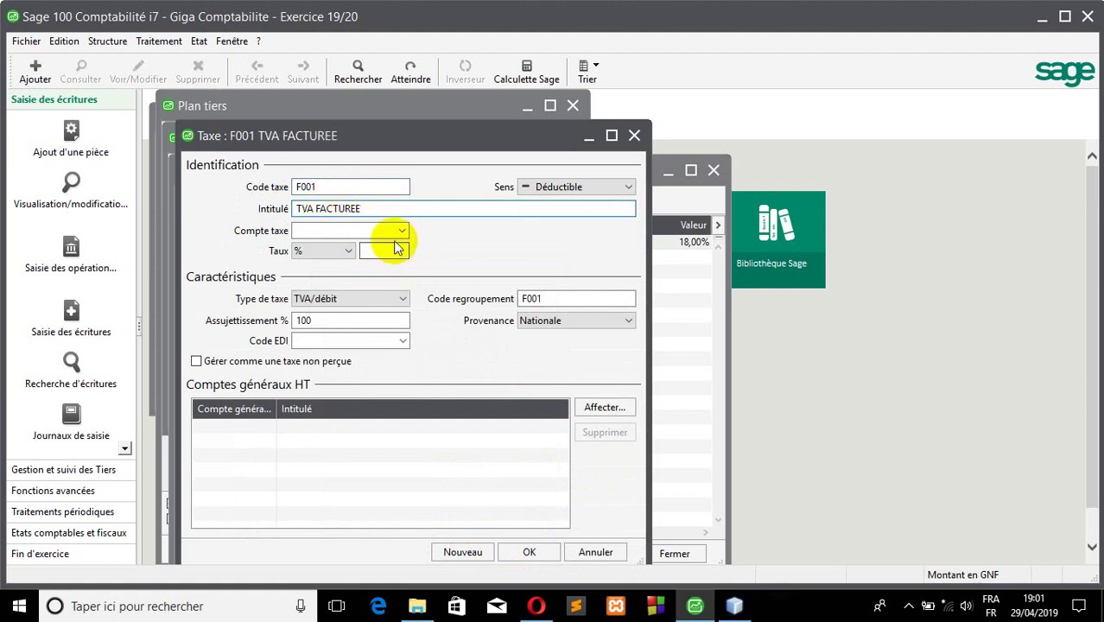
{"action": "left_click", "coordinate": [565, 188]}
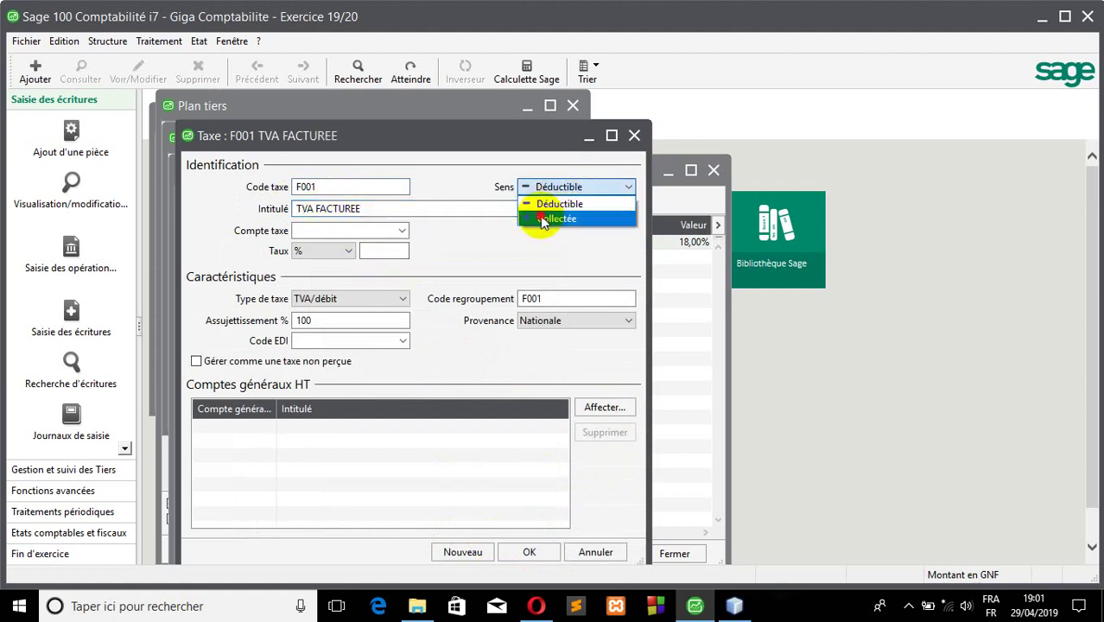
{"action": "left_click", "coordinate": [544, 218]}
- Assign tax account 4430 TVA Facturée to F001 with an 18% rate
{"action": "left_click", "coordinate": [387, 248]}
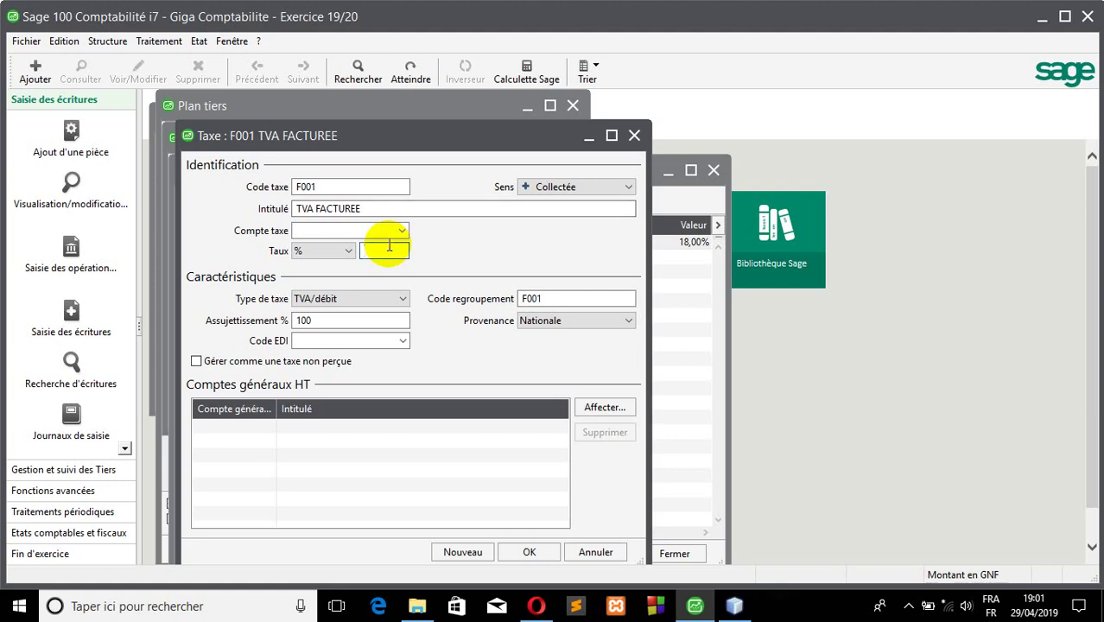
{"action": "left_click", "coordinate": [377, 226]}
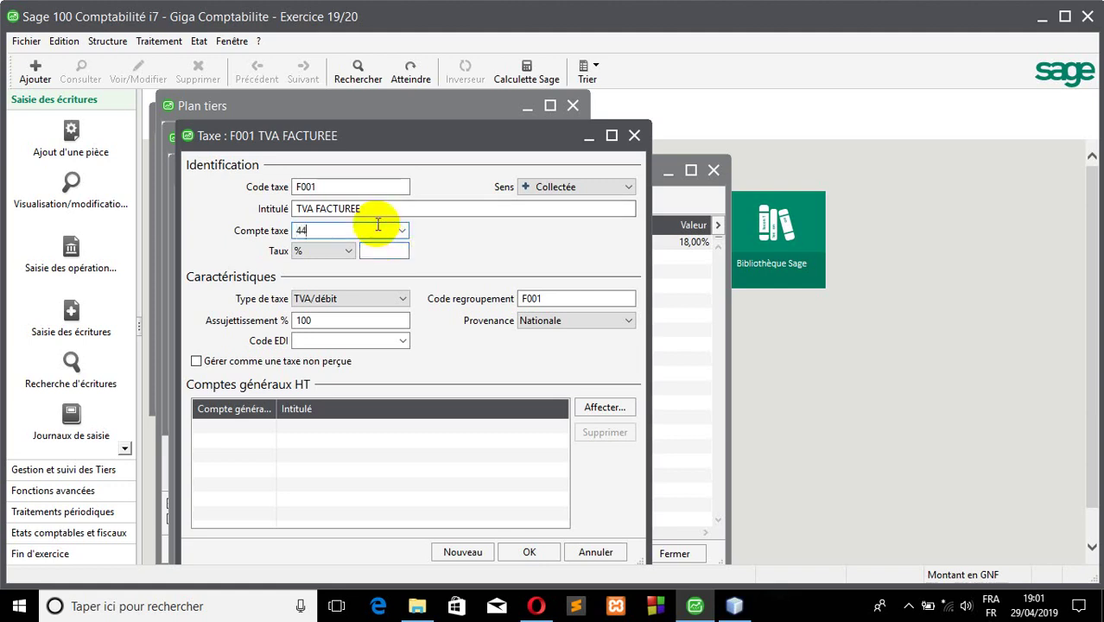
{"action": "type", "text": "44"}
{"action": "left_click", "coordinate": [402, 230]}
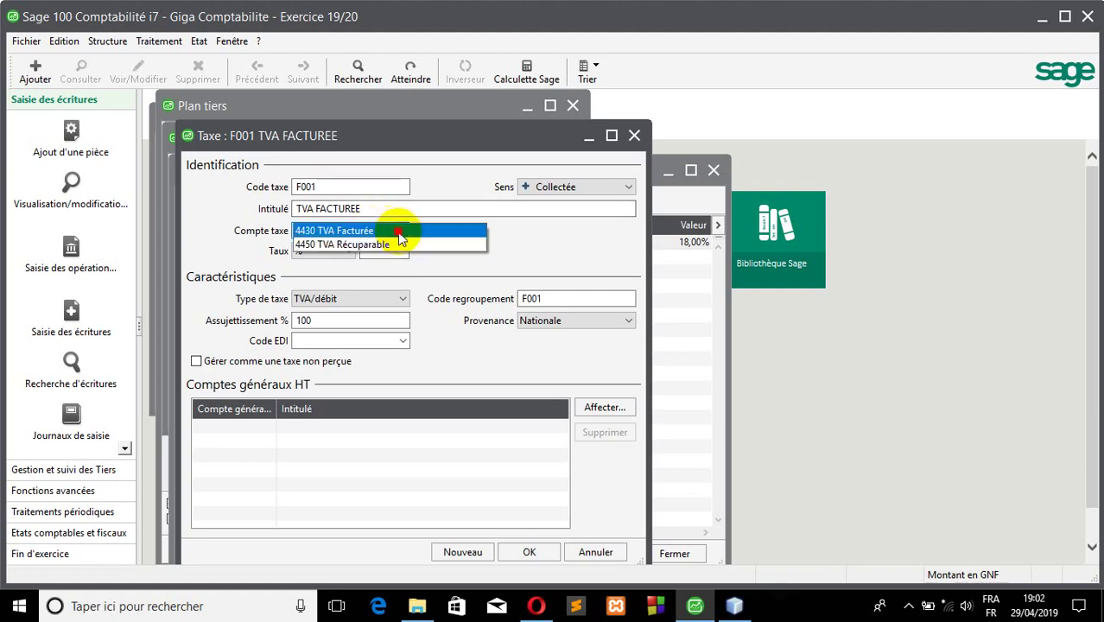
{"action": "left_click", "coordinate": [399, 232]}
{"action": "left_click", "coordinate": [406, 251]}
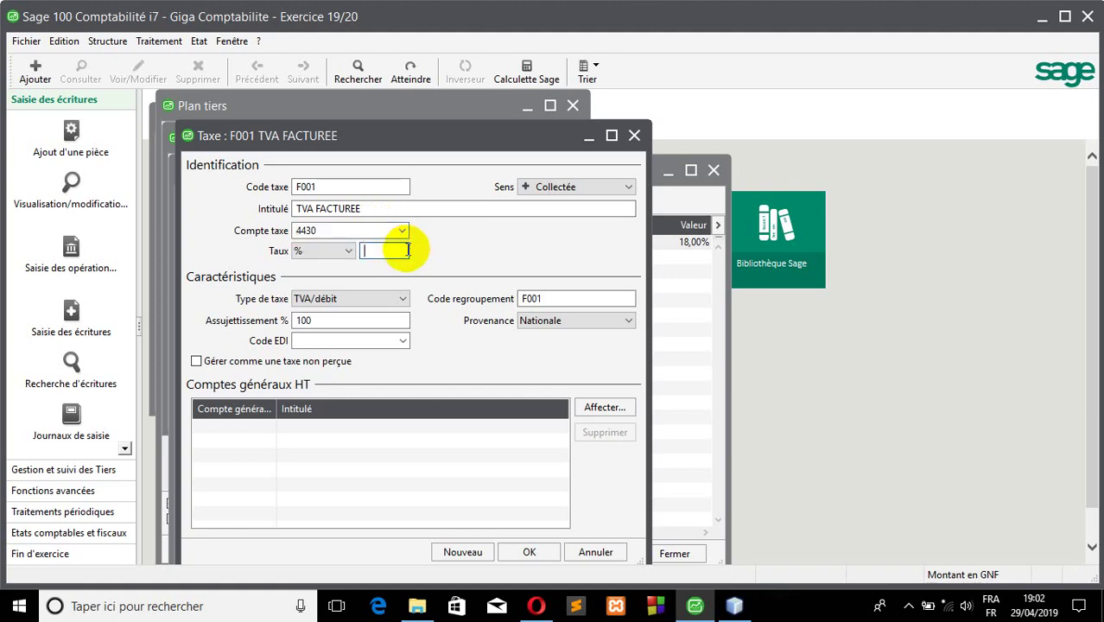
- Link F001 to base account 7010 Ventes de marchandise and save the tax rate
{"action": "left_click", "coordinate": [602, 406]}
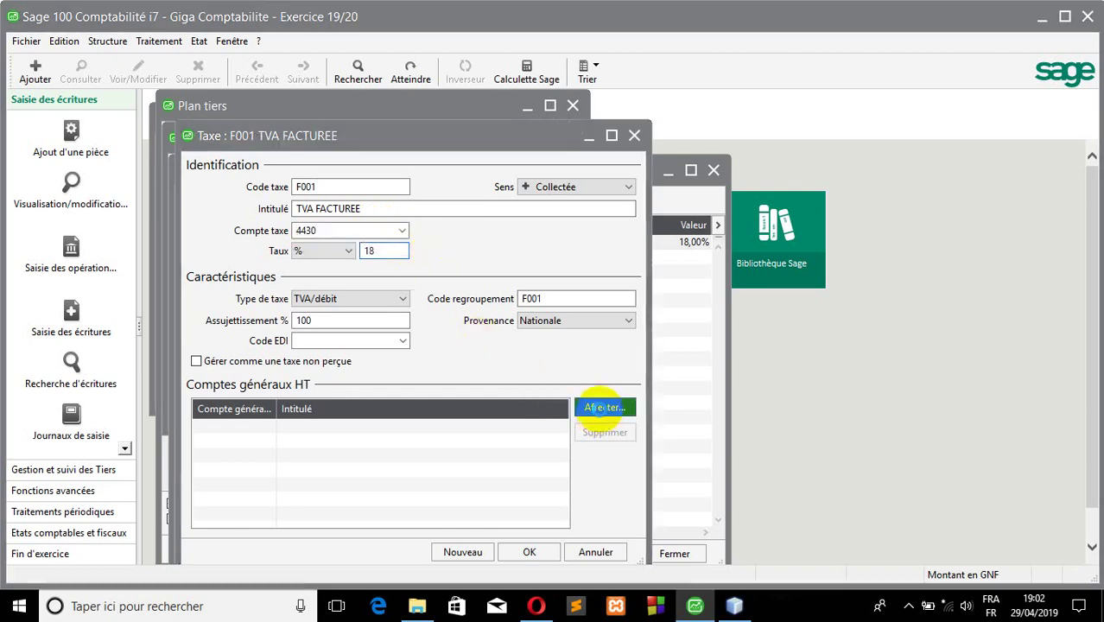
{"action": "left_click", "coordinate": [547, 345]}
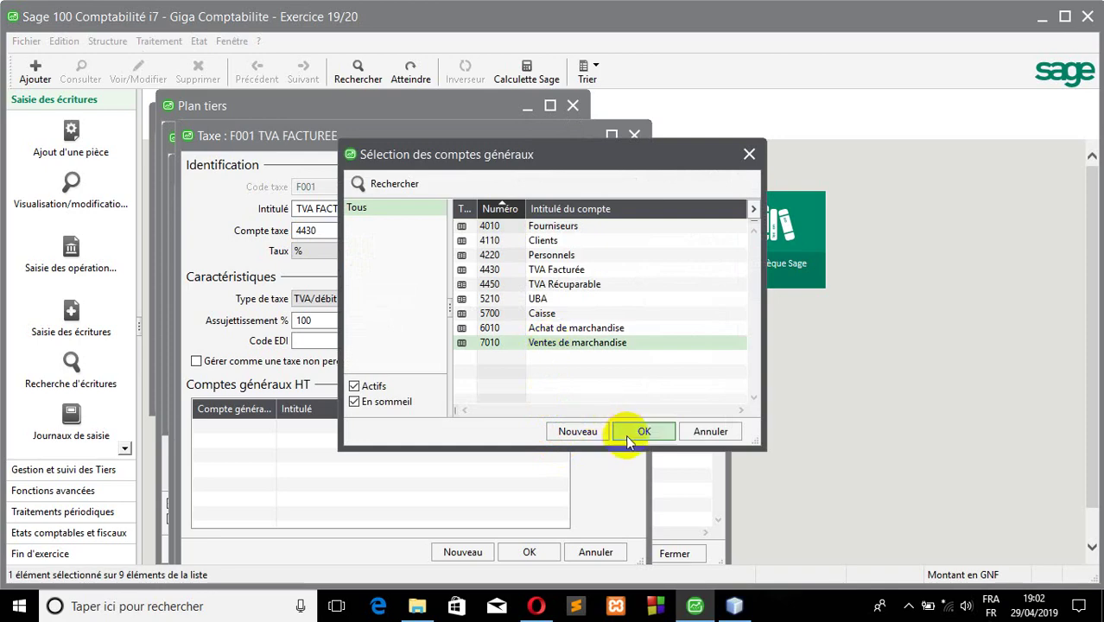
{"action": "left_click", "coordinate": [637, 430]}
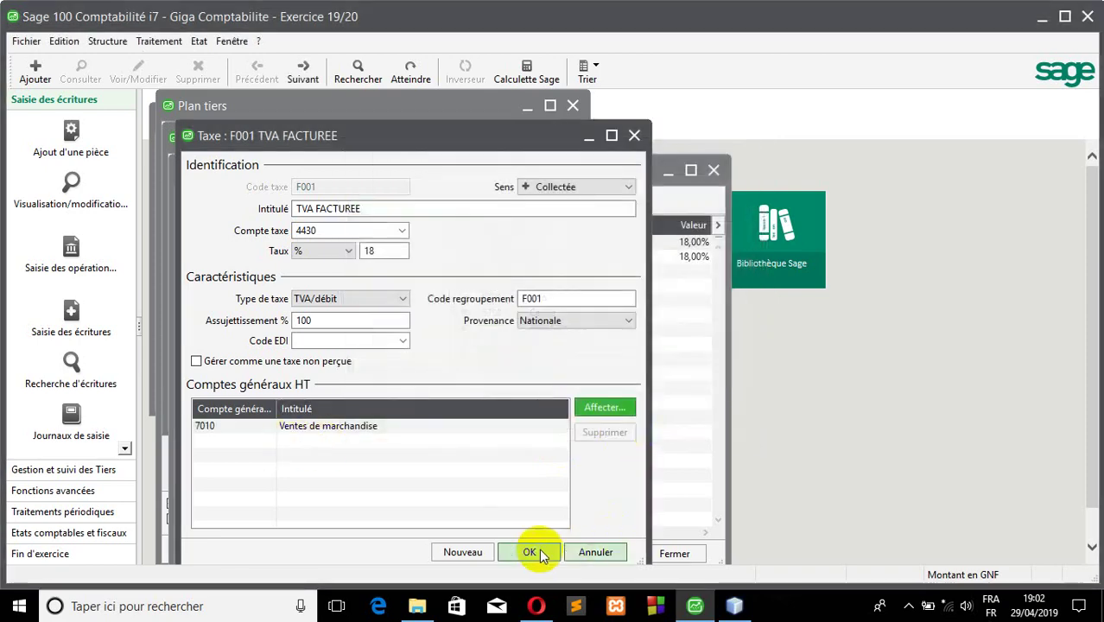
{"action": "left_click", "coordinate": [532, 552]}
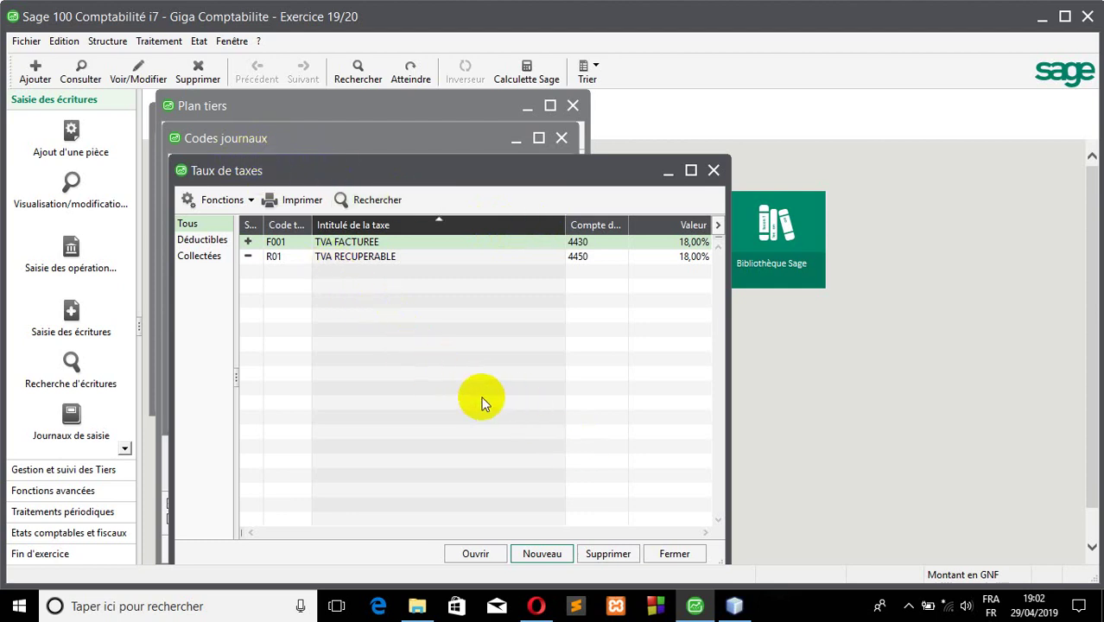
{"action": "left_click", "coordinate": [908, 606]}
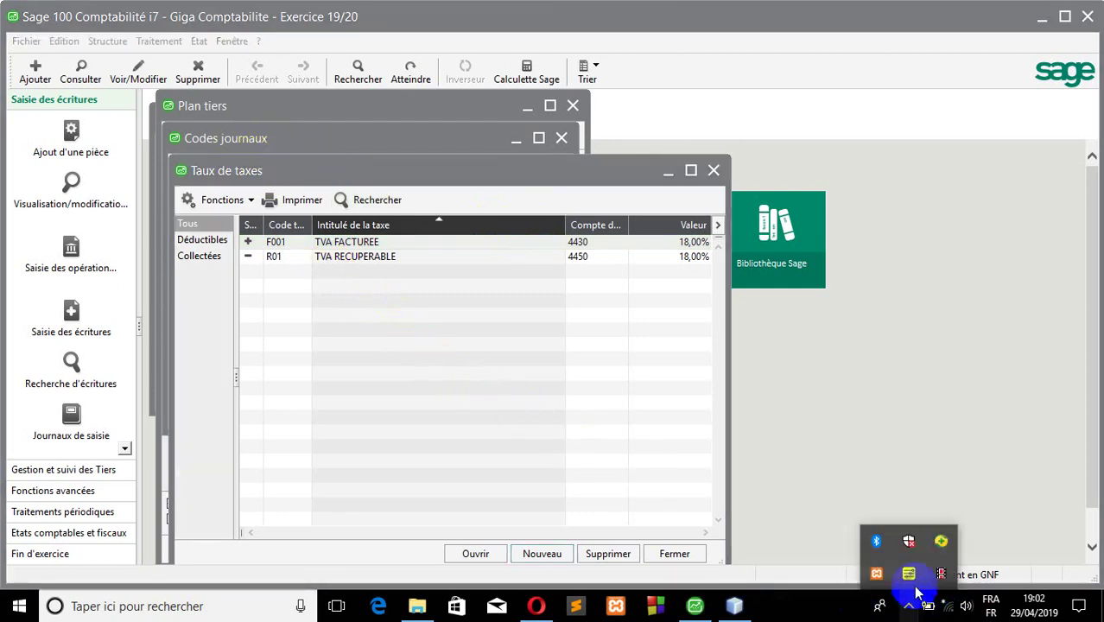